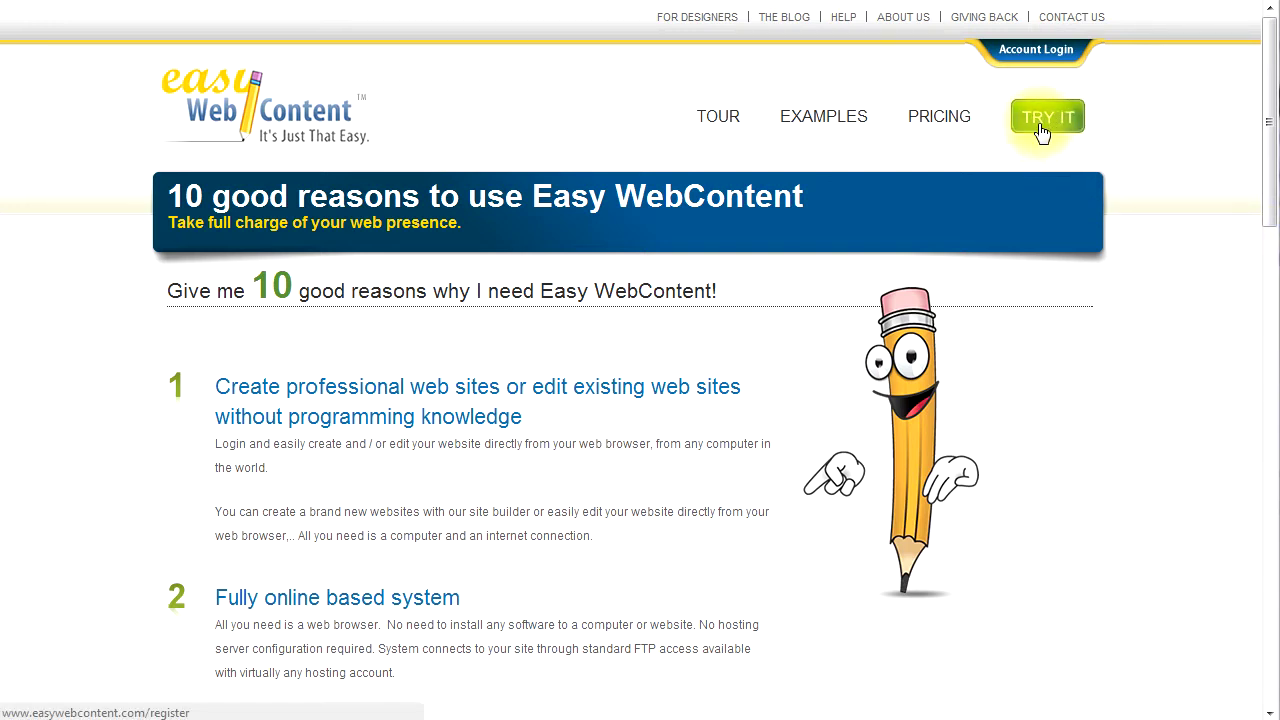
Log in to the Easy WebContent account from the Account Login page
left_click(1030, 52)
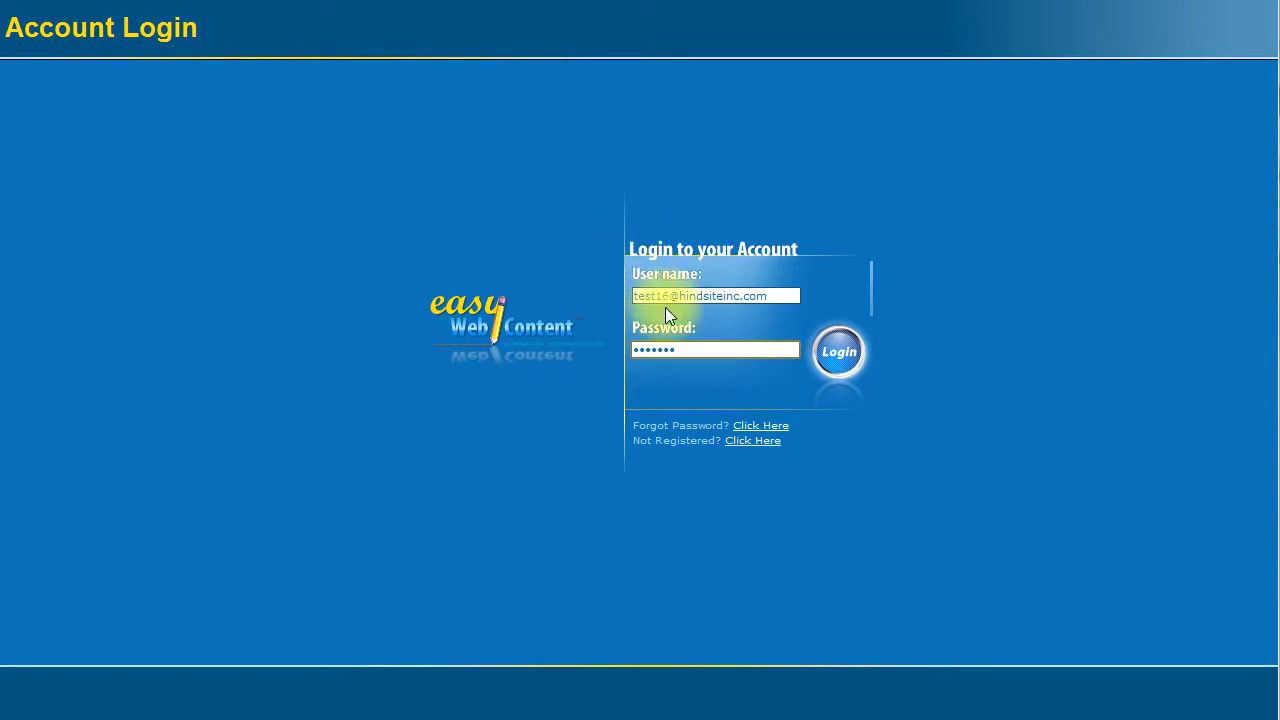
left_click(662, 296)
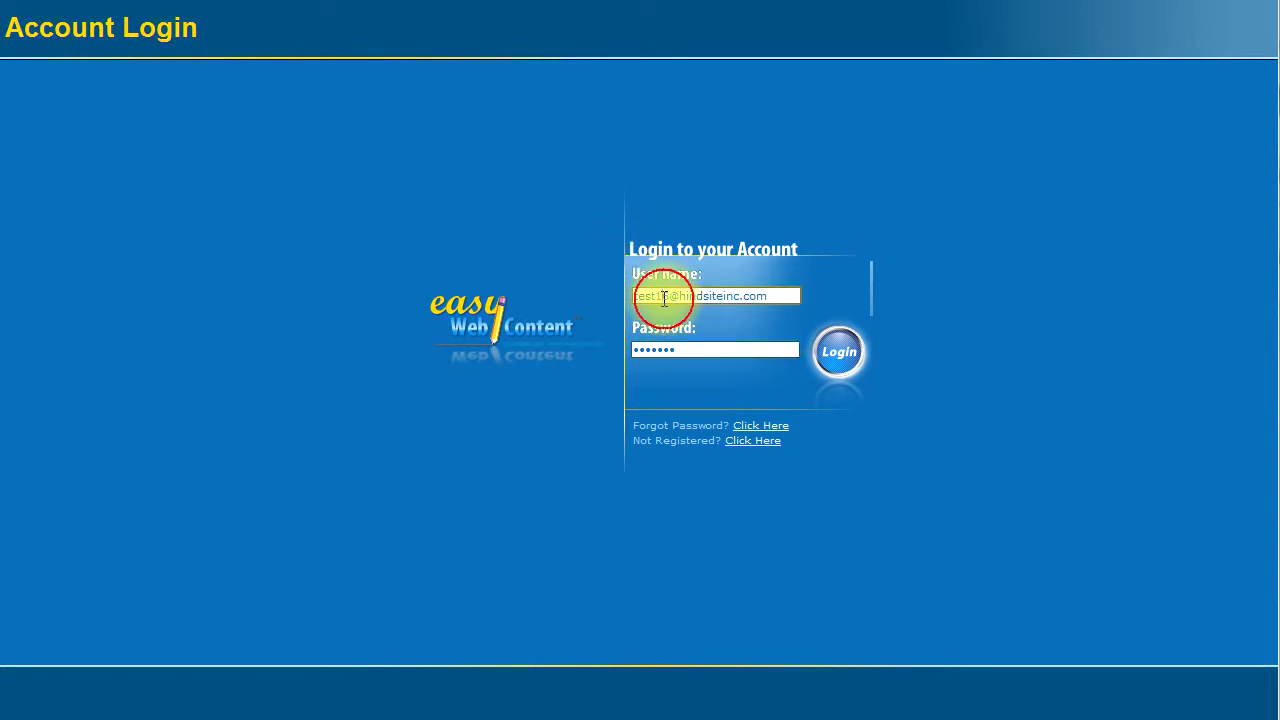
left_click(700, 349)
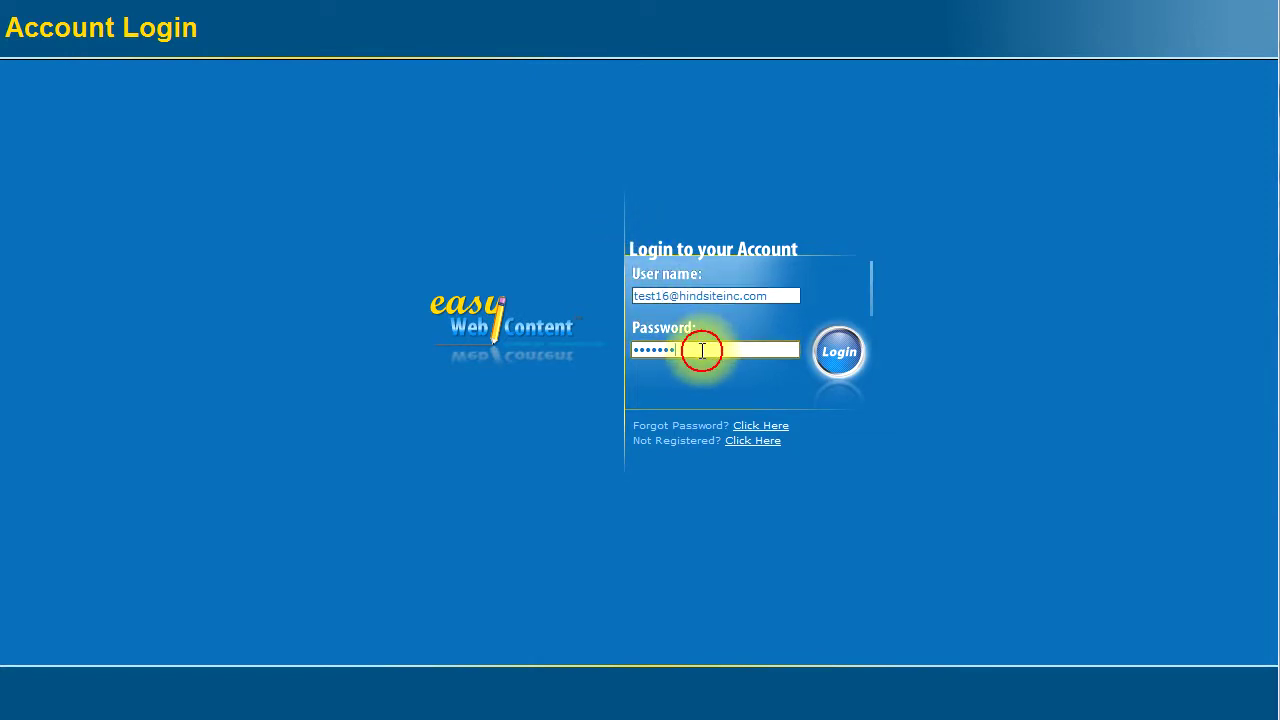
left_click(840, 366)
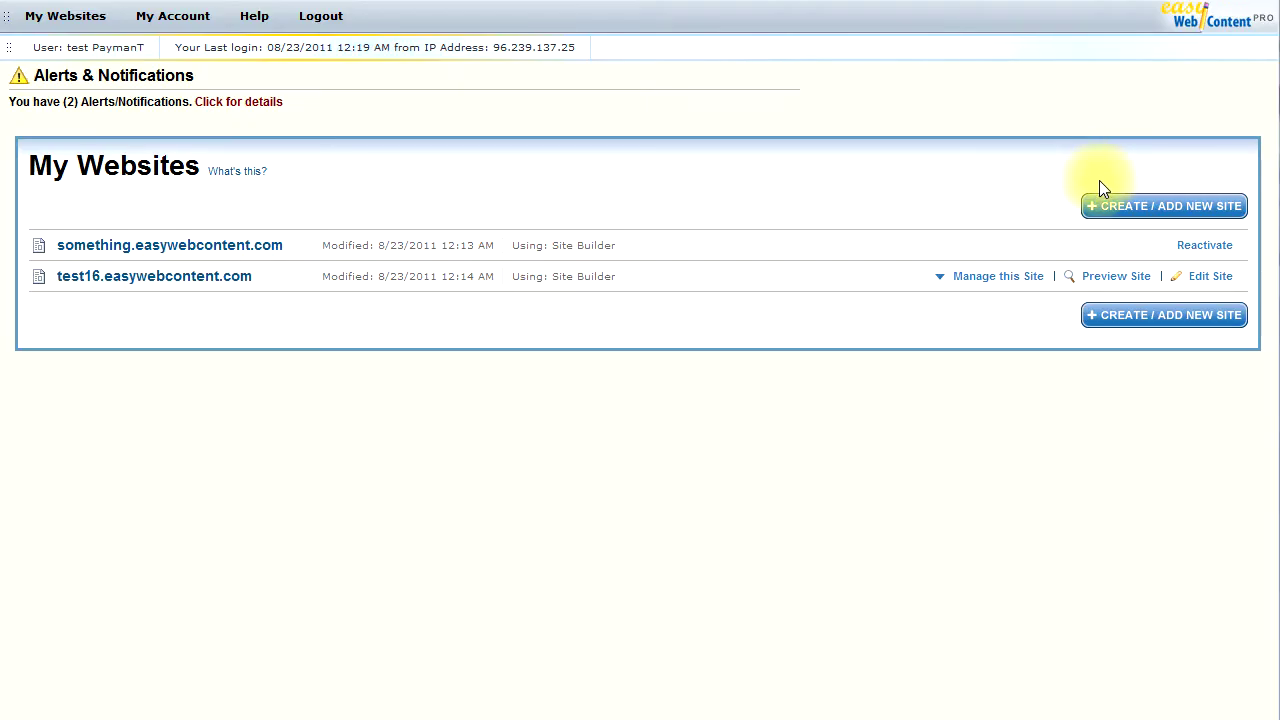
Submit a brand-new site 'something' with external domain somedomain.com, accepting the terms
left_click(1160, 210)
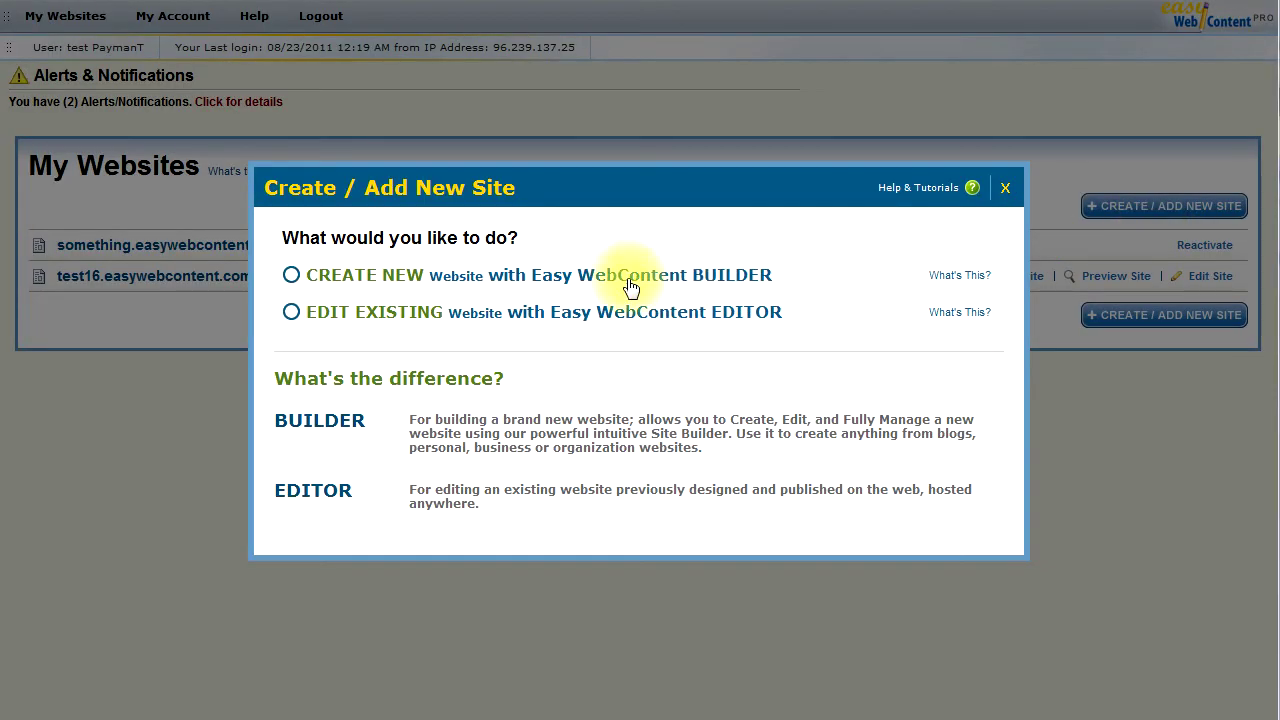
left_click(357, 280)
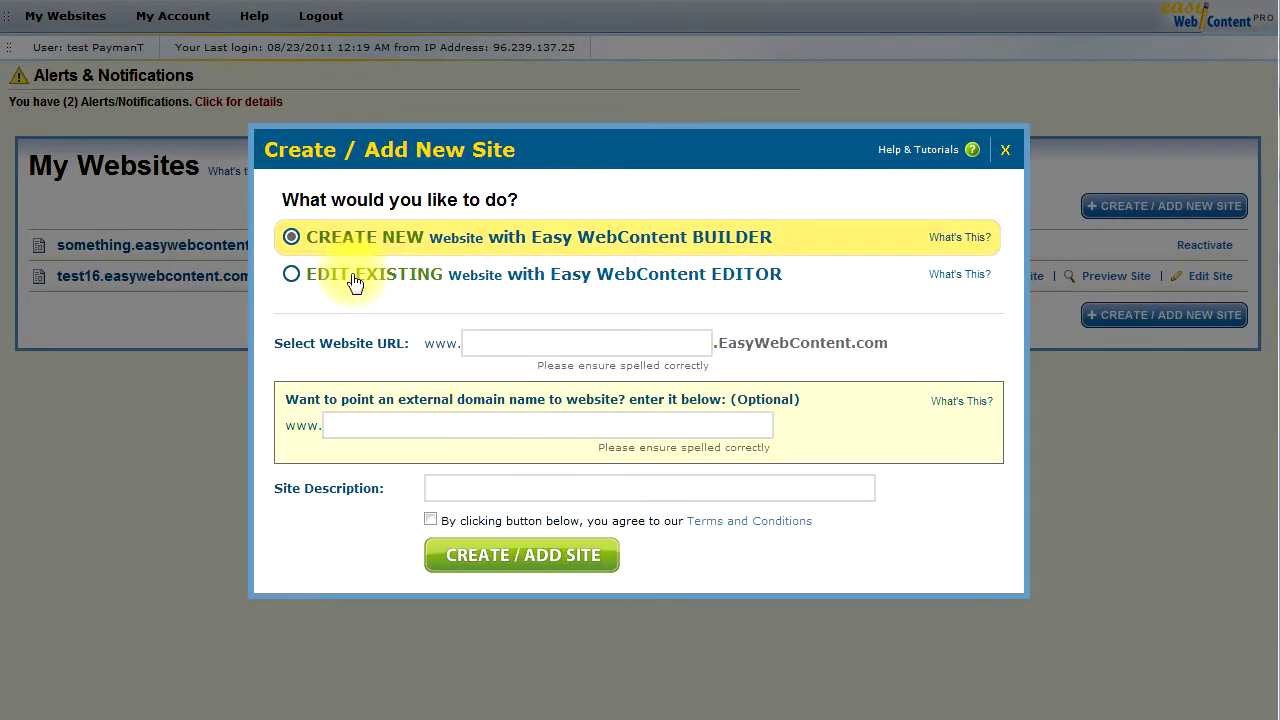
left_click(486, 344)
type("something")
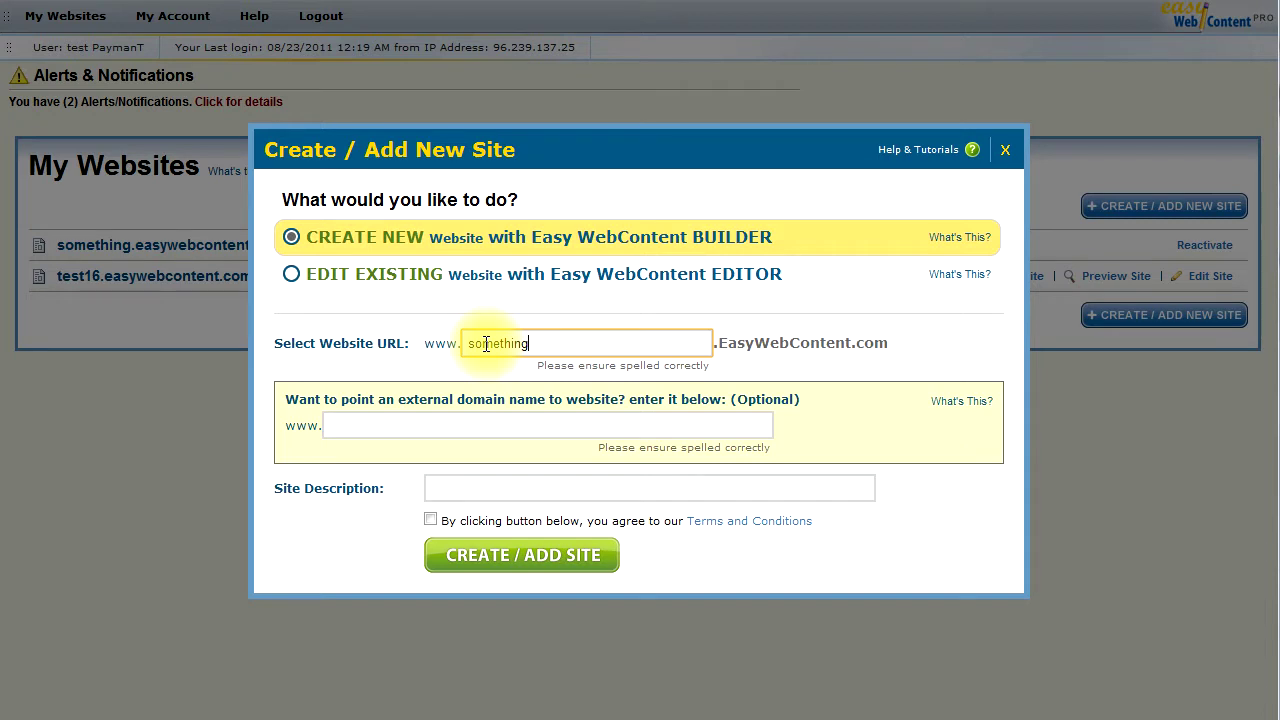
left_click(360, 423)
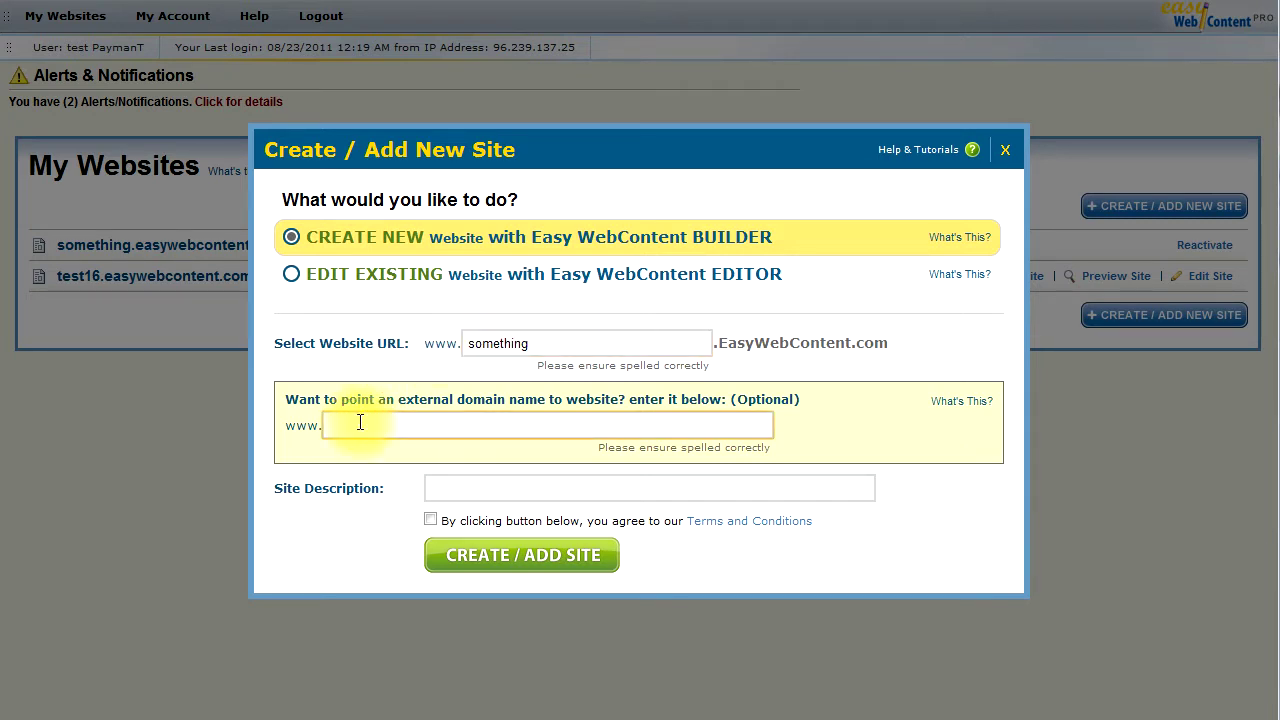
type("somedoain.")
key("BackSpace")
key("BackSpace")
key("BackSpace")
key("BackSpace")
type("in.com")
left_click(502, 483)
left_click(430, 520)
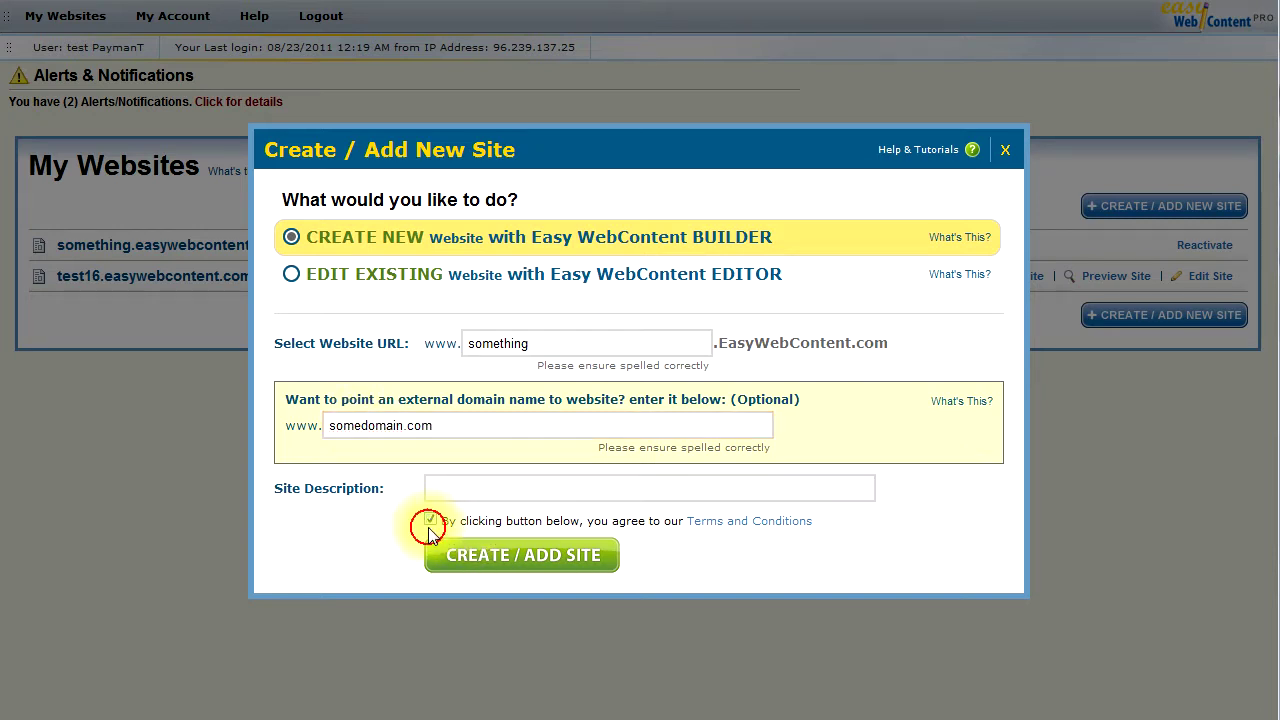
left_click(476, 560)
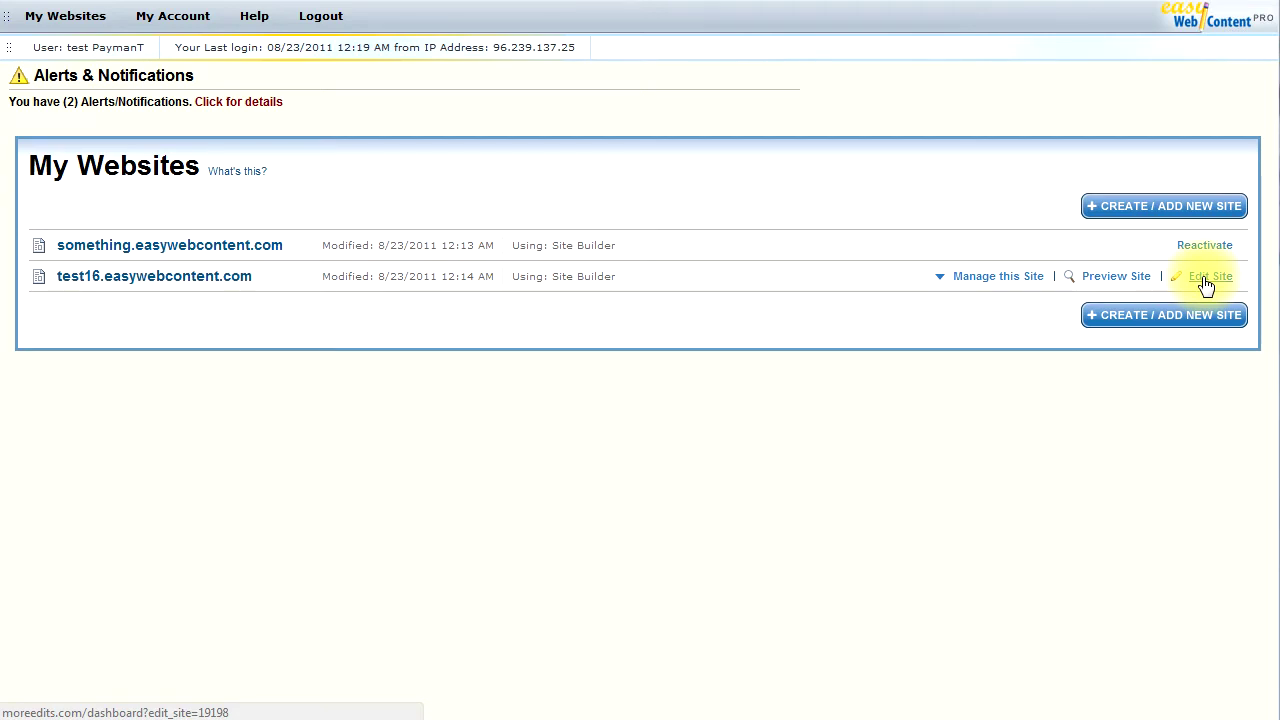
Open test16 in the editor and list its pages: Home, Blog, About, Contact
left_click(1206, 280)
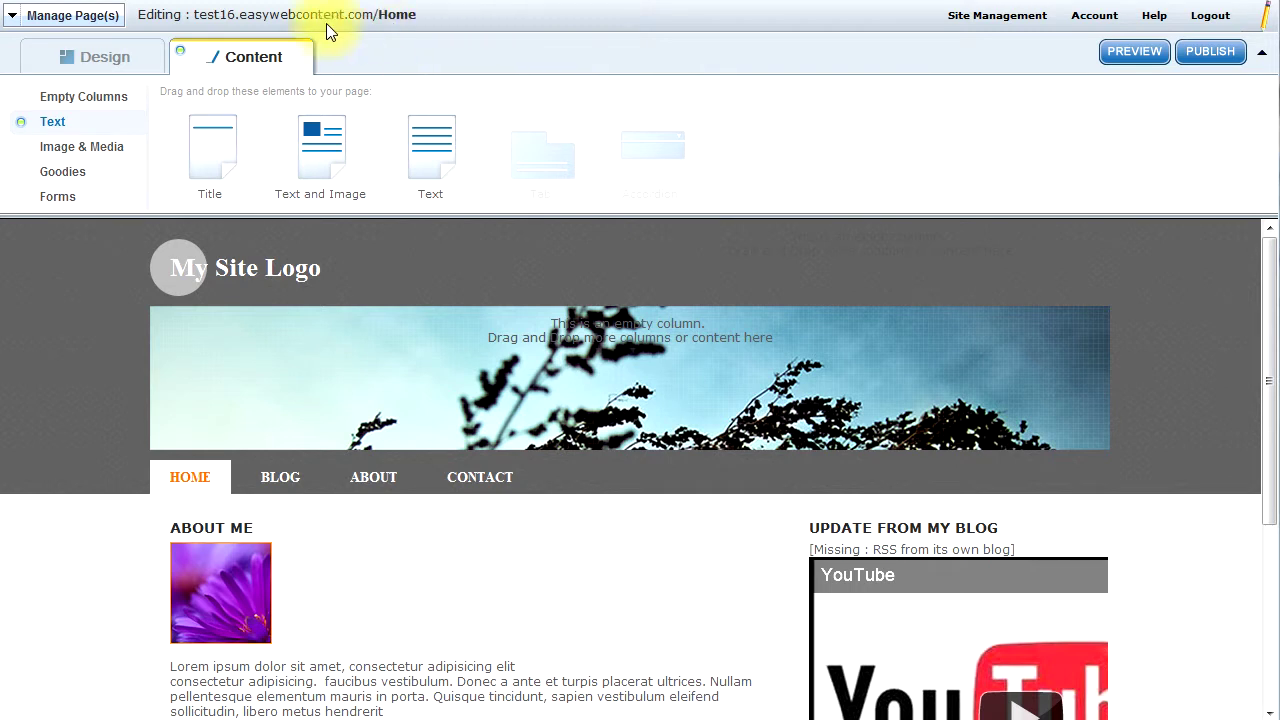
left_click(60, 22)
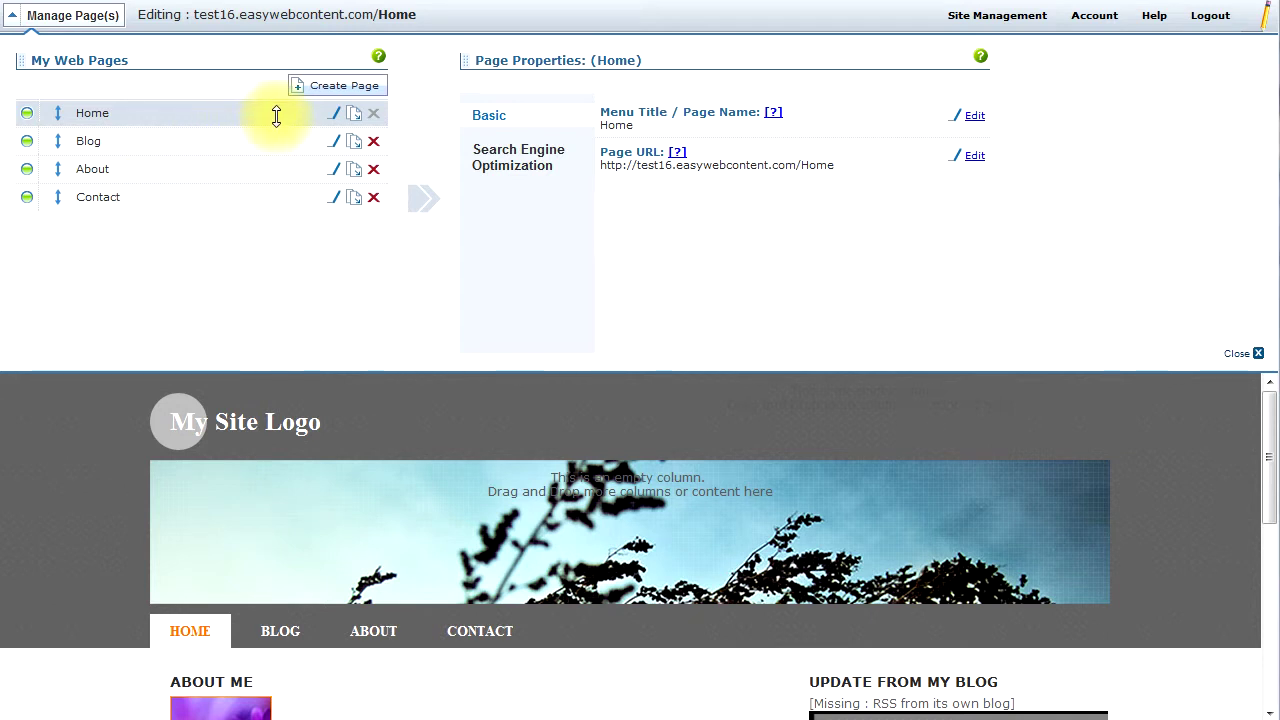
left_click(328, 88)
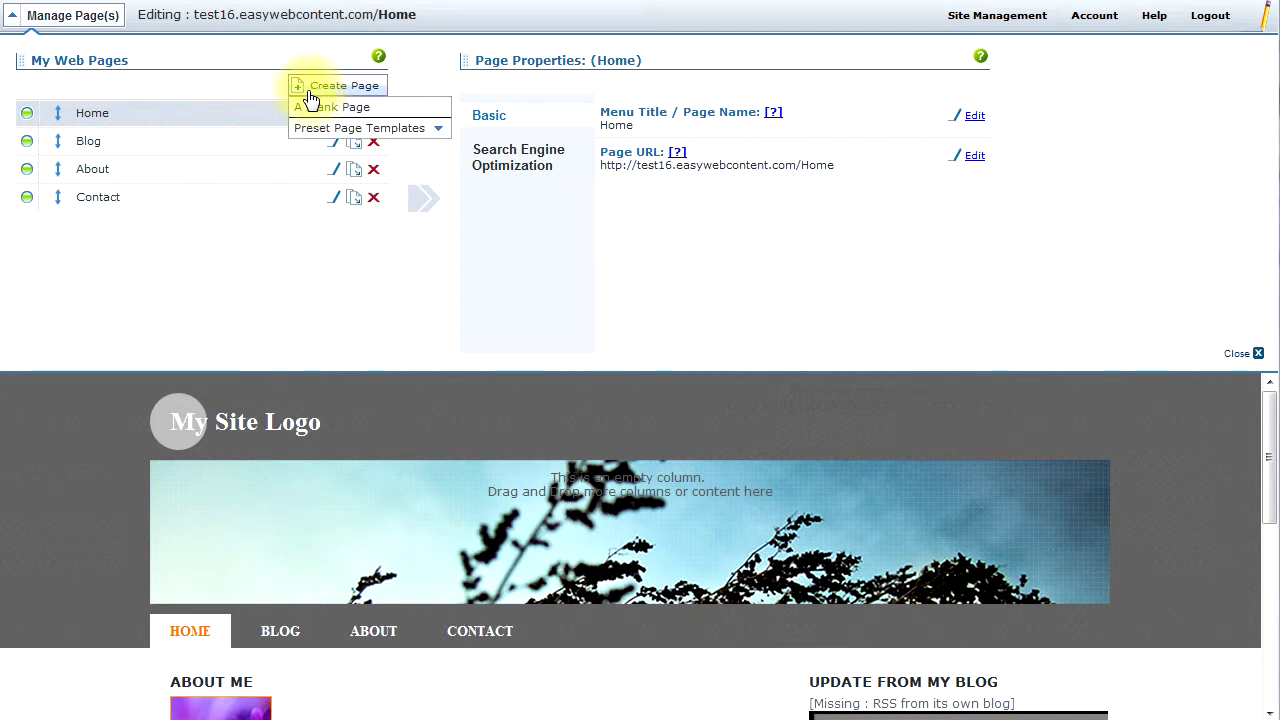
left_click(310, 127)
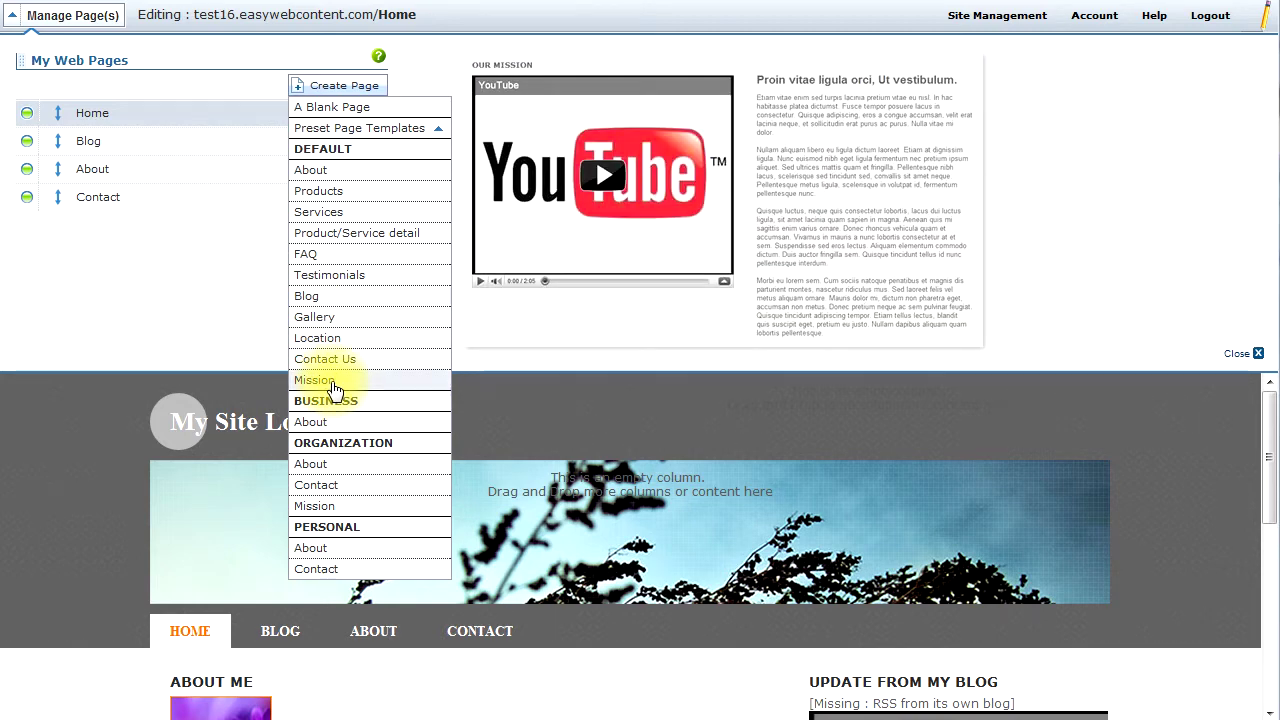
left_click(316, 379)
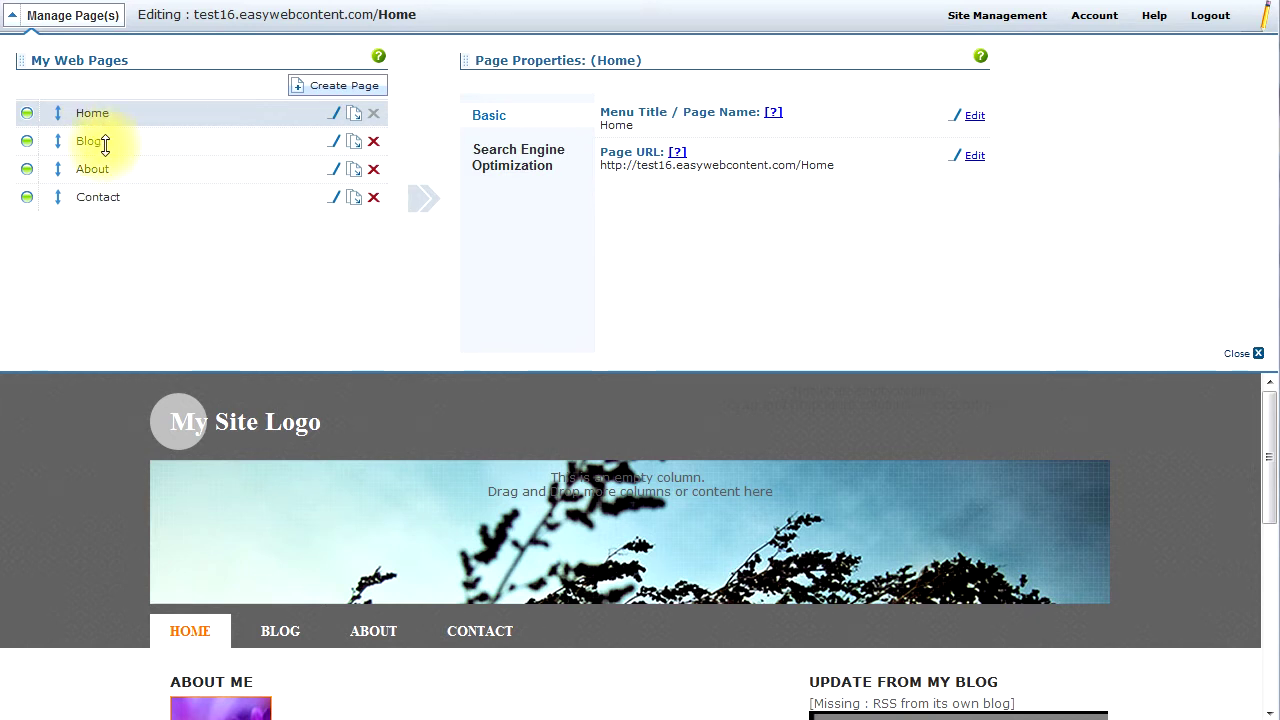
Move the Blog page below Contact so pages read Home, About, Contact, Blog
left_click_drag(124, 140, 109, 200)
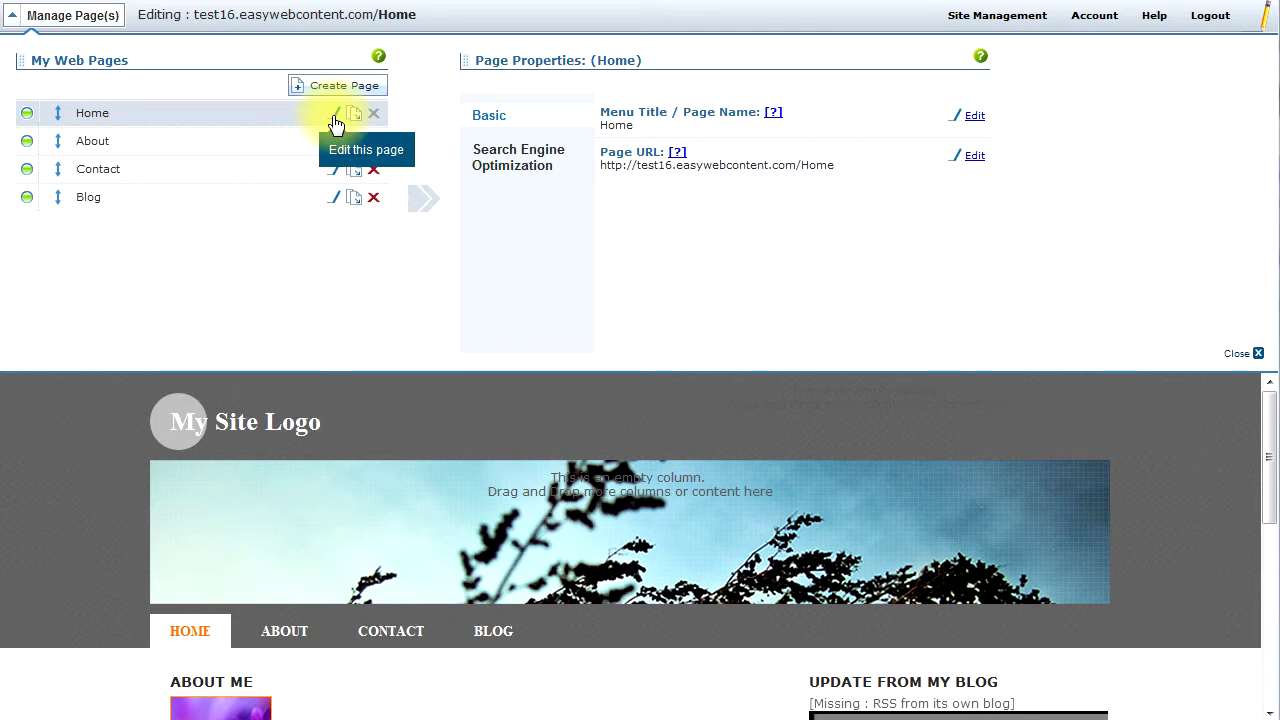
left_click(620, 125)
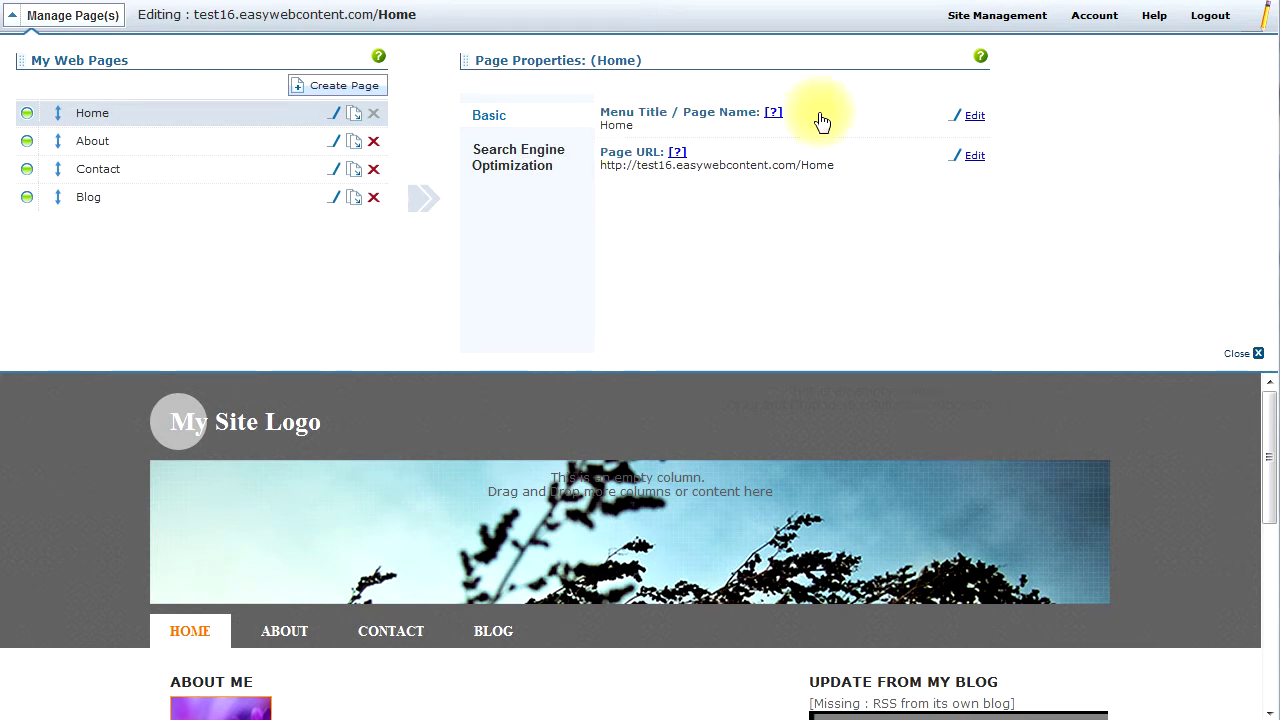
left_click(977, 118)
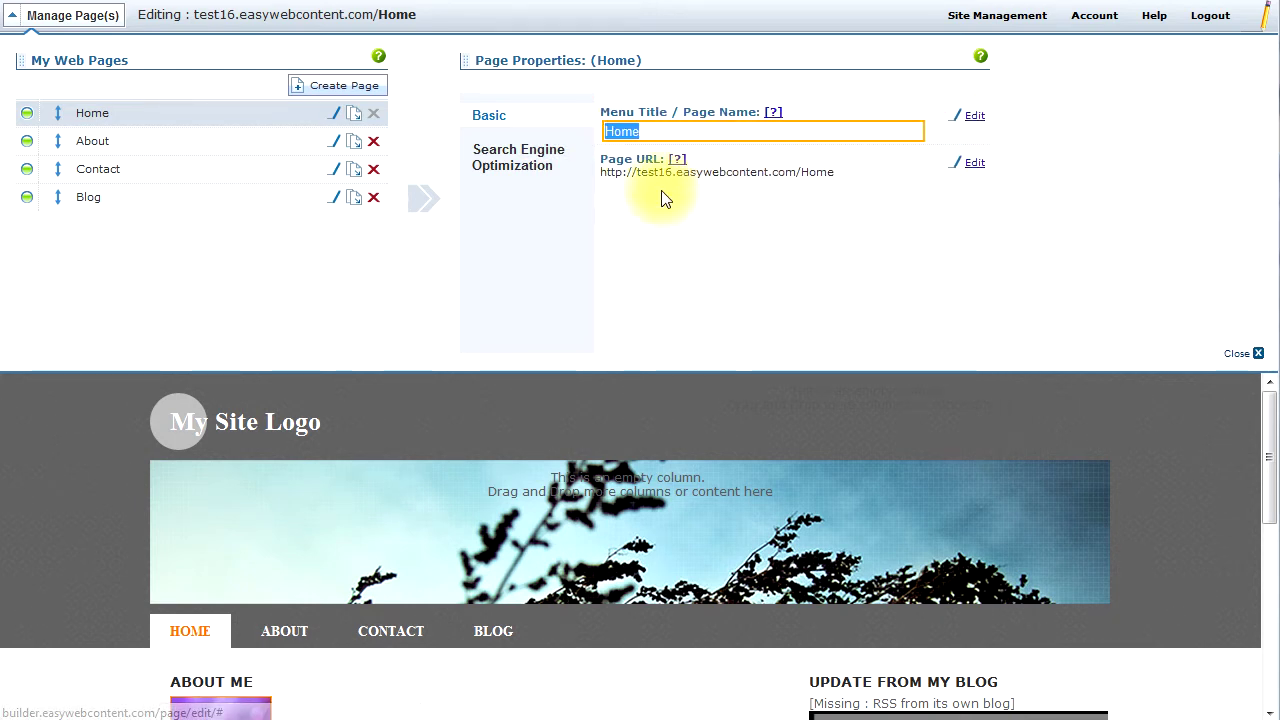
left_click(545, 165)
Set the Home page's search engine title to 'Home Page Company Name'
left_click(513, 165)
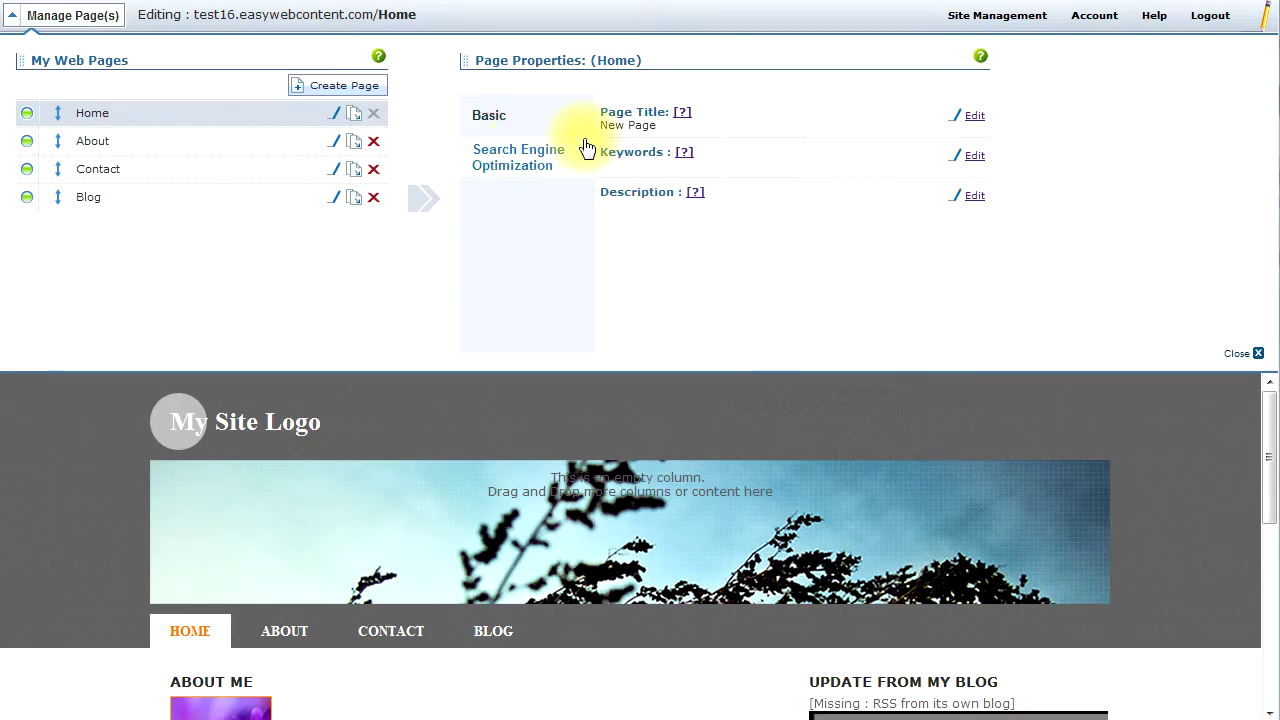
left_click(631, 122)
type("Home Page Company Name")
key("Return")
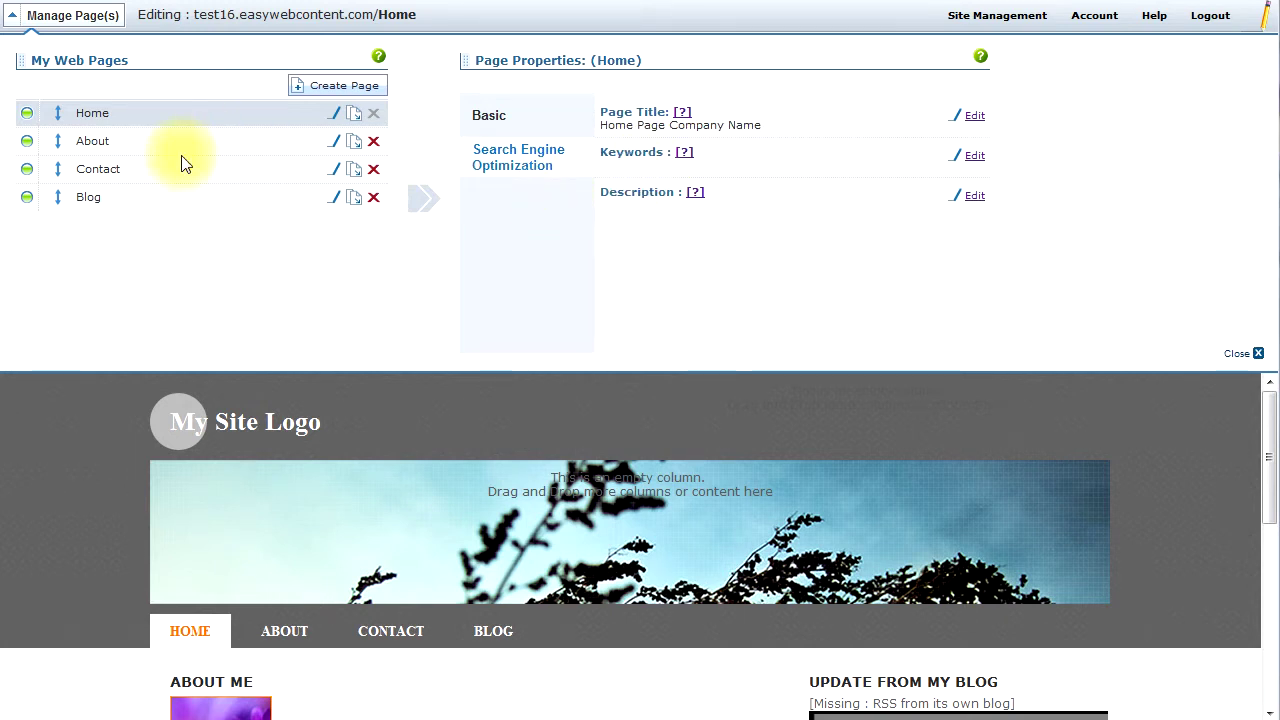
left_click(114, 168)
left_click(282, 197)
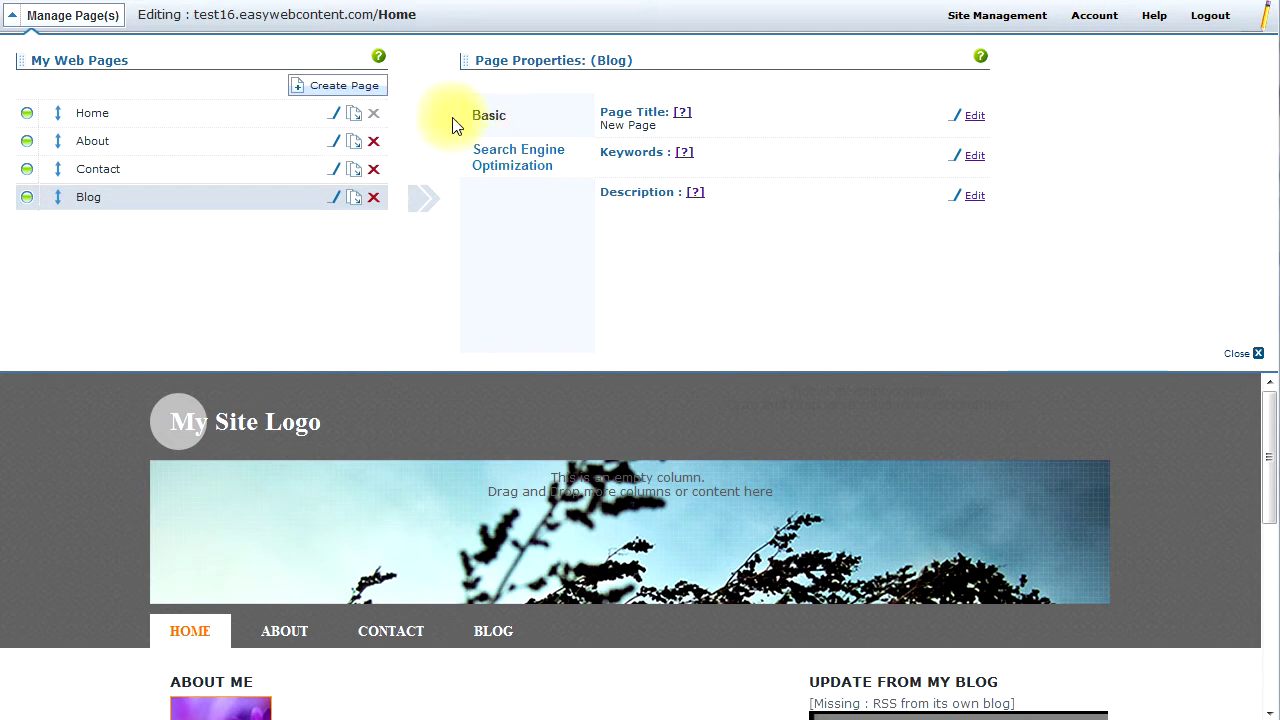
Hide the page manager and page the Design theme presets to 4–9 of 9
left_click(80, 18)
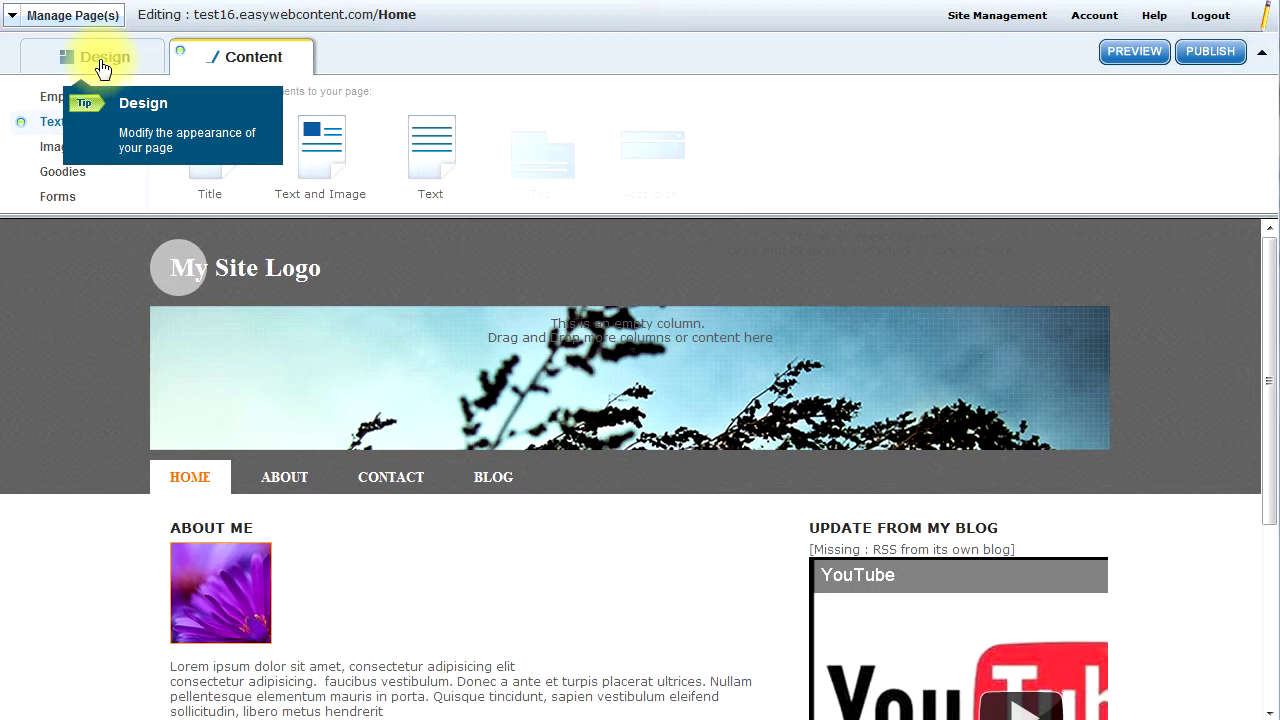
left_click(102, 62)
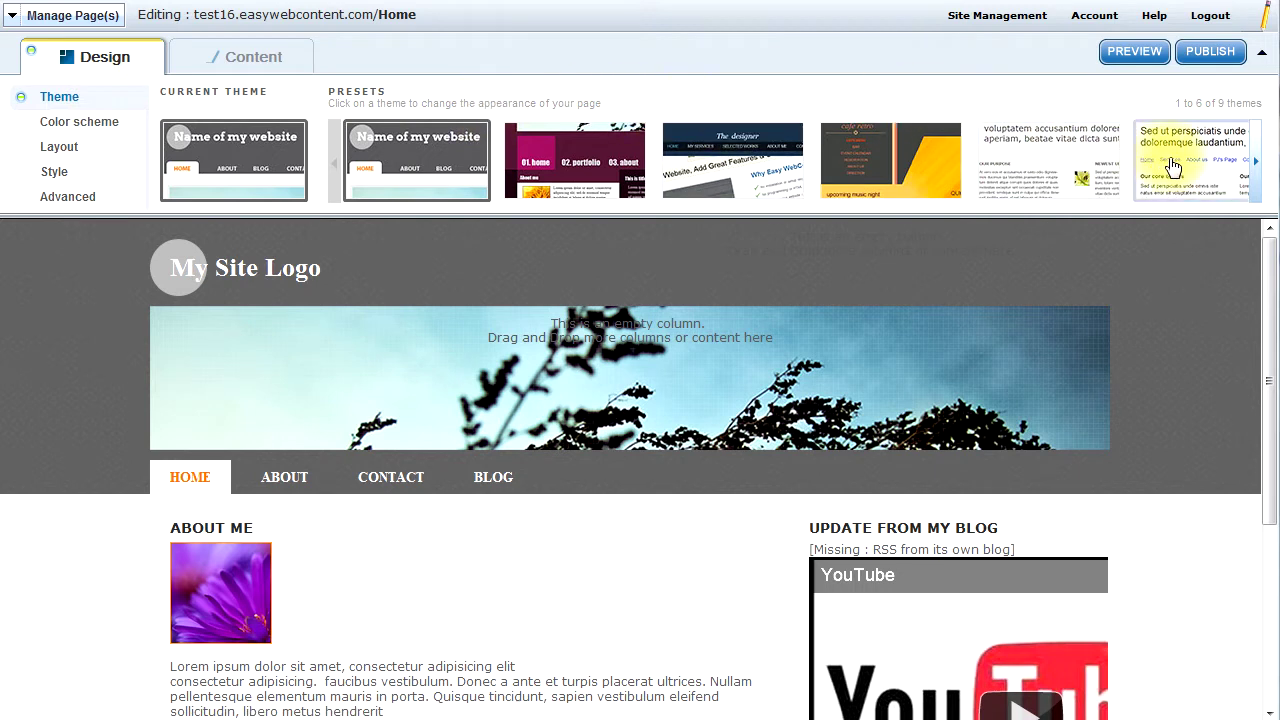
left_click(1254, 170)
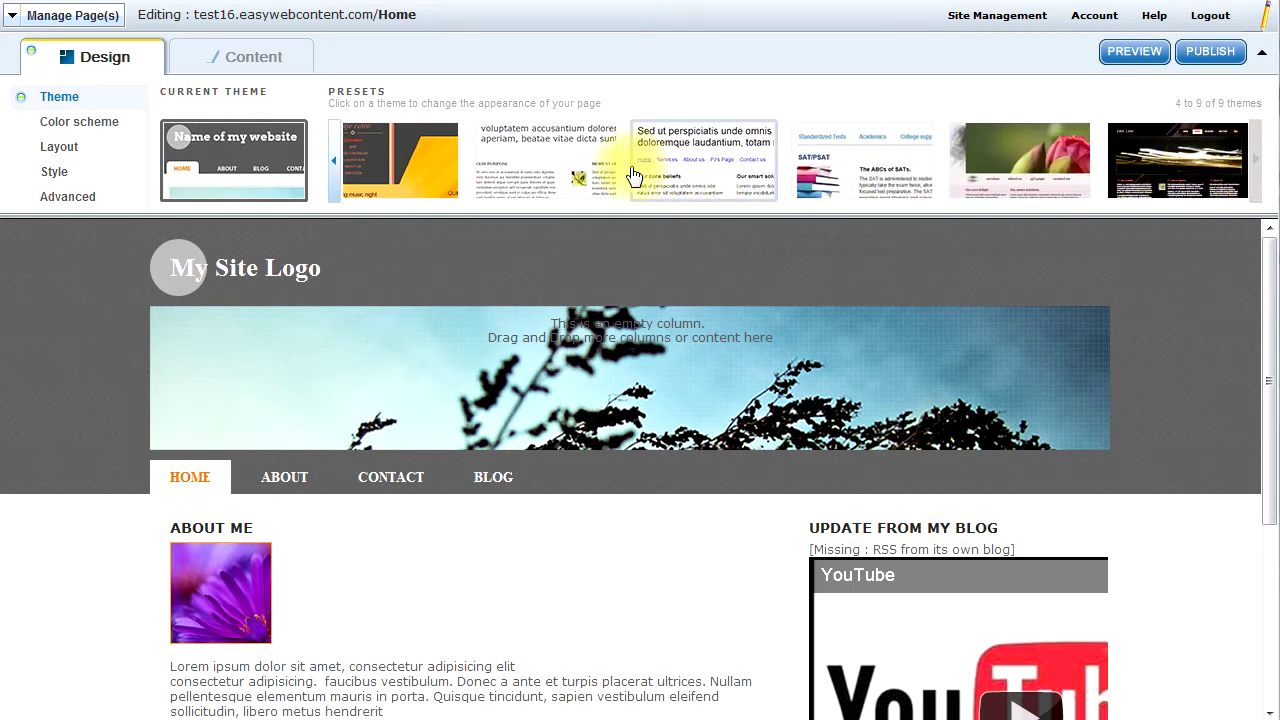
left_click(1040, 183)
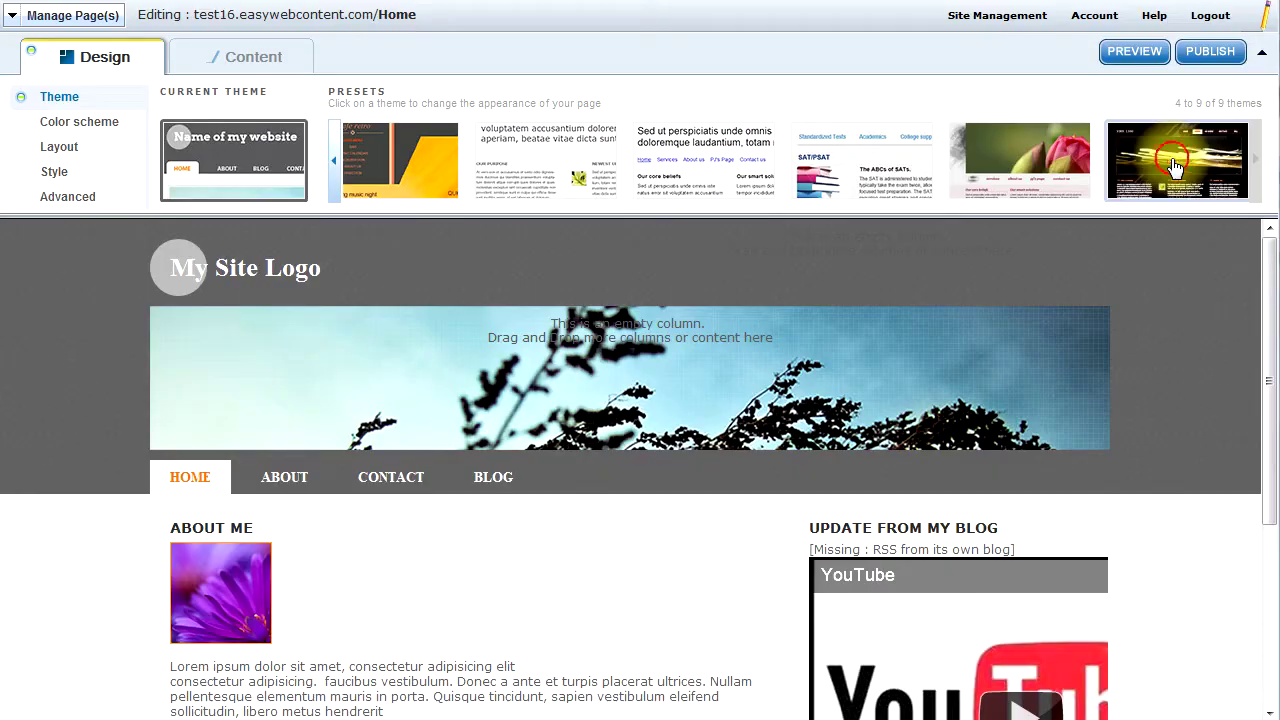
Apply the dark light-streaks preset theme, confirming the theme replacement warning
left_click(1153, 176)
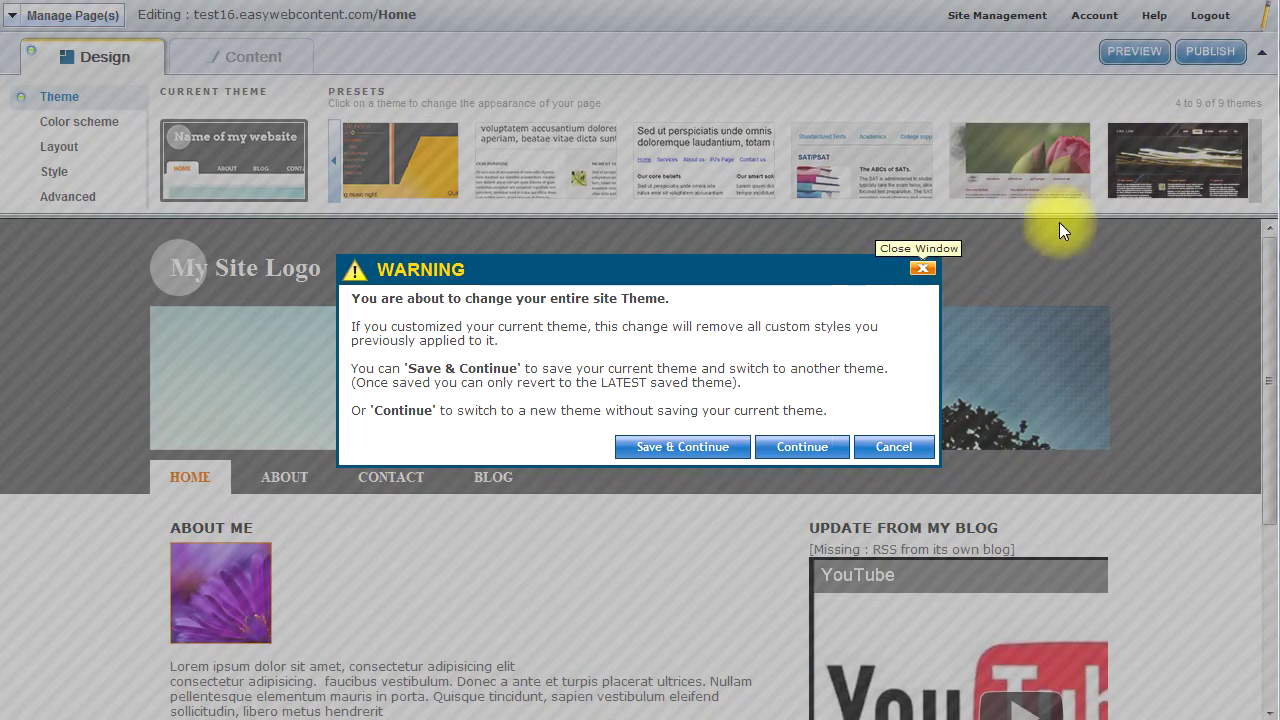
left_click(802, 448)
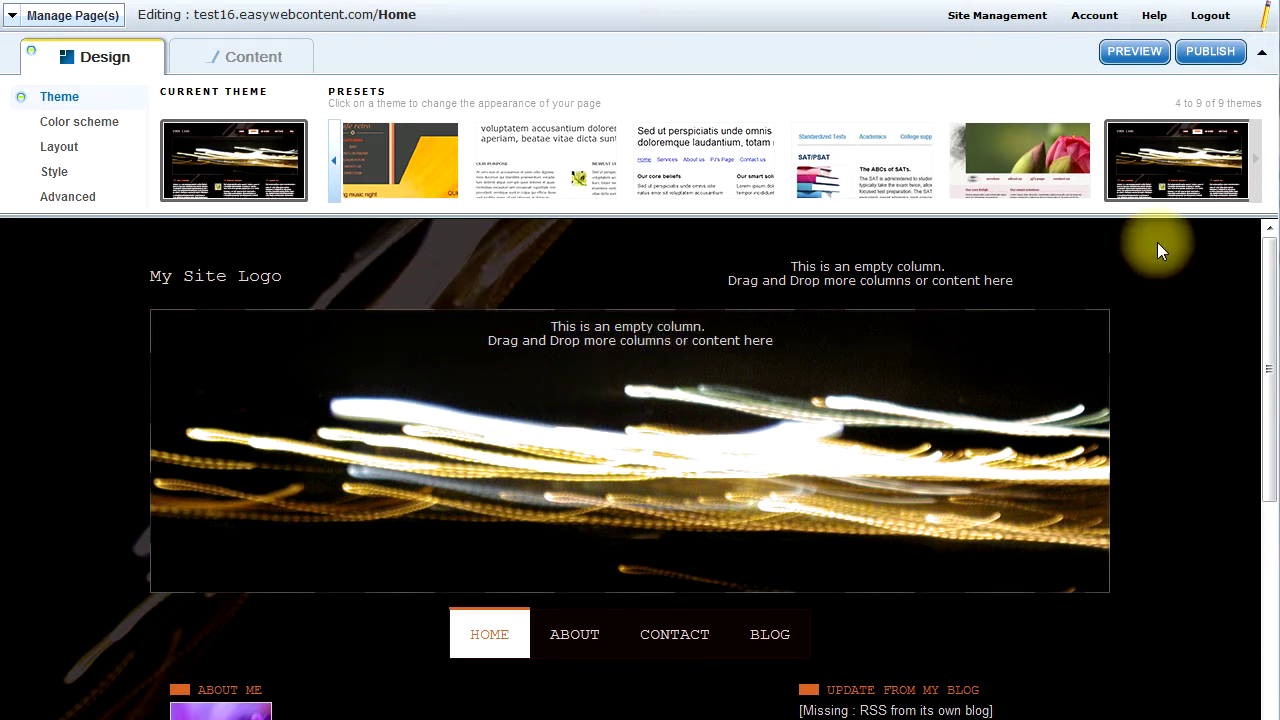
left_click(1268, 322)
left_click_drag(1268, 322, 1270, 447)
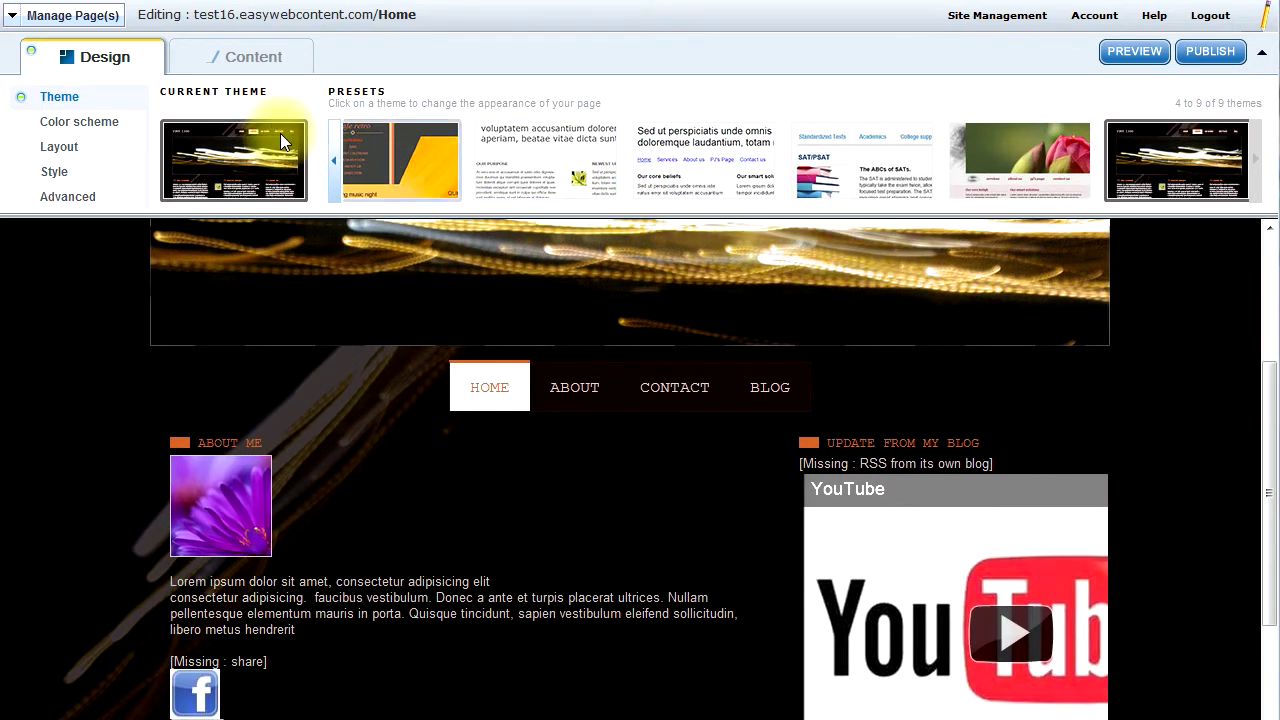
left_click(55, 124)
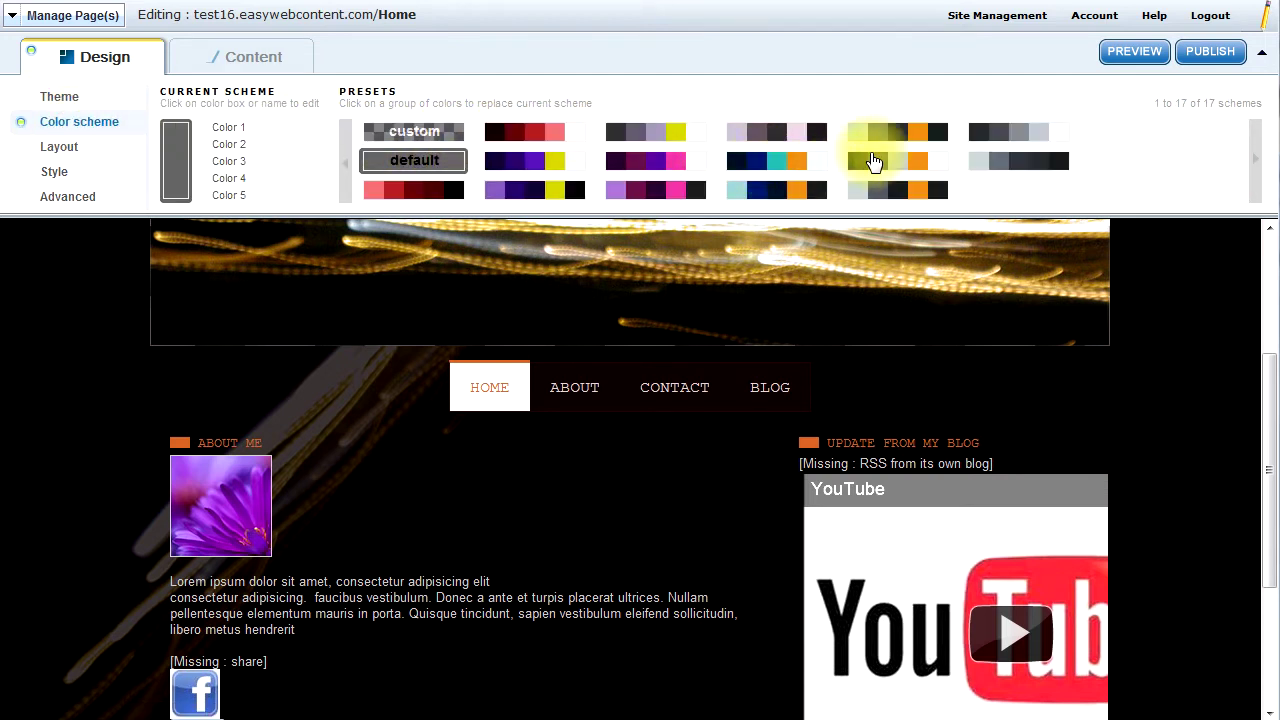
left_click(893, 138)
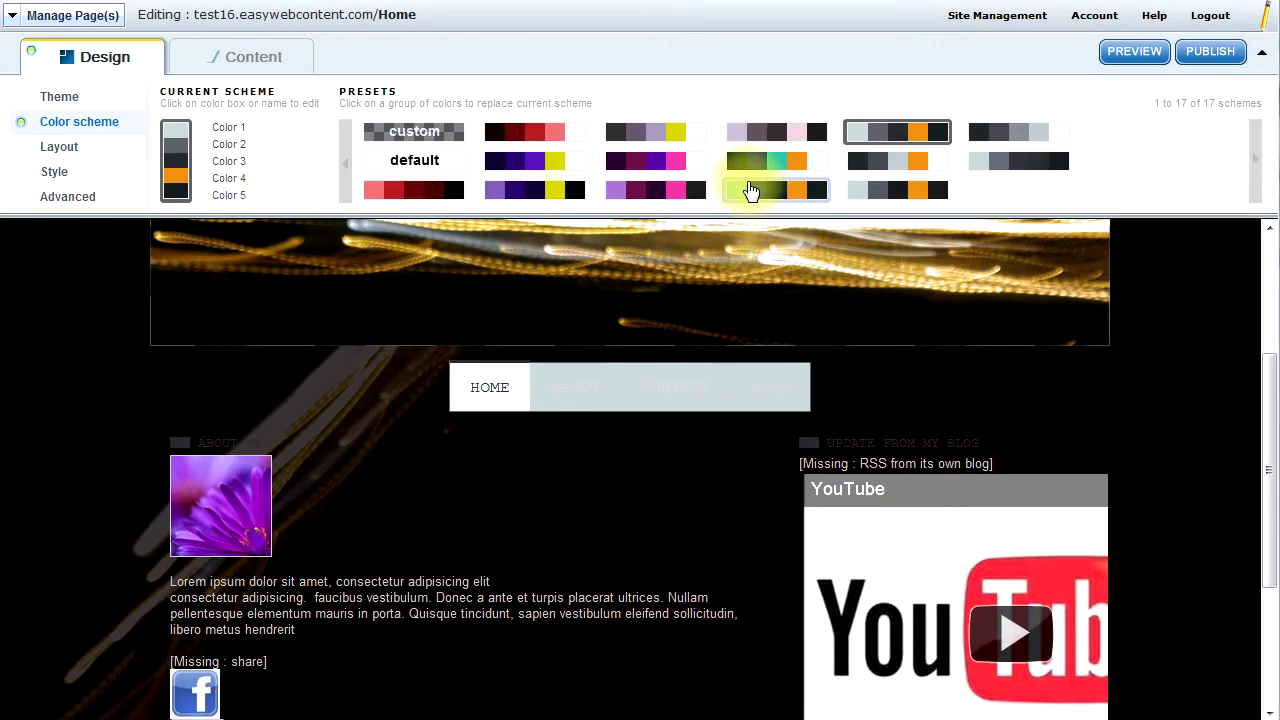
left_click(748, 160)
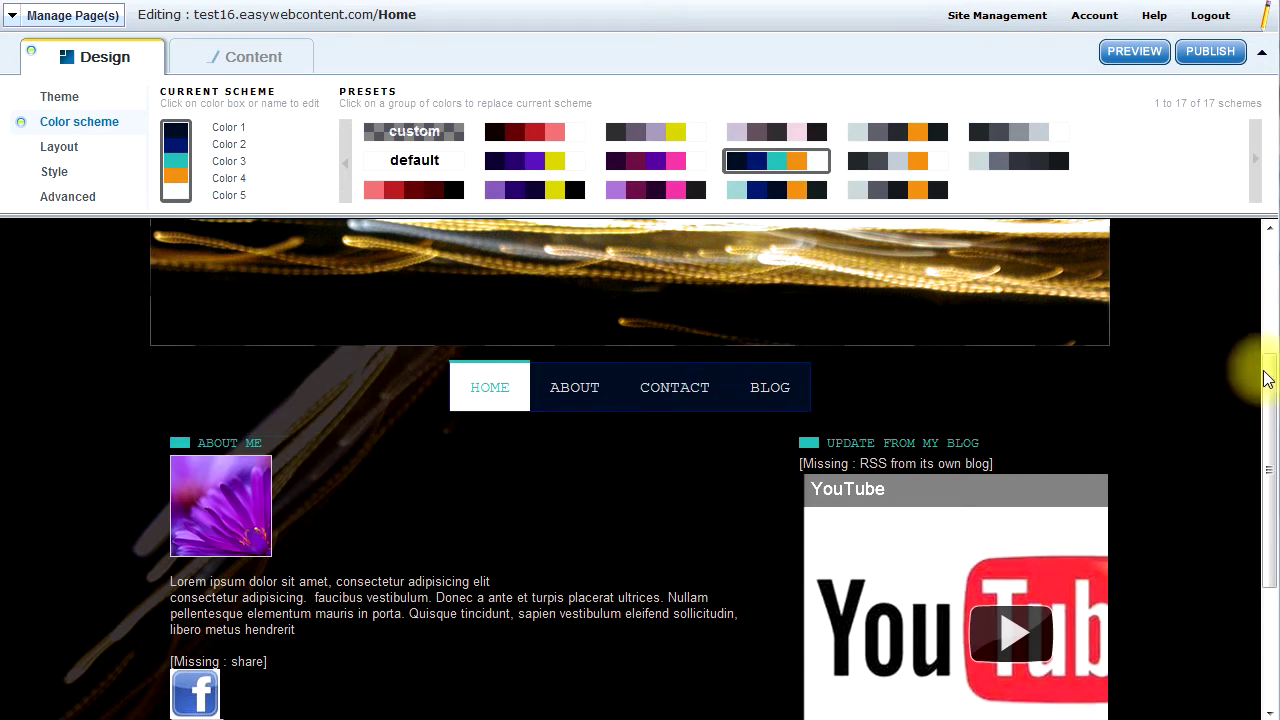
left_click_drag(1270, 368, 1266, 237)
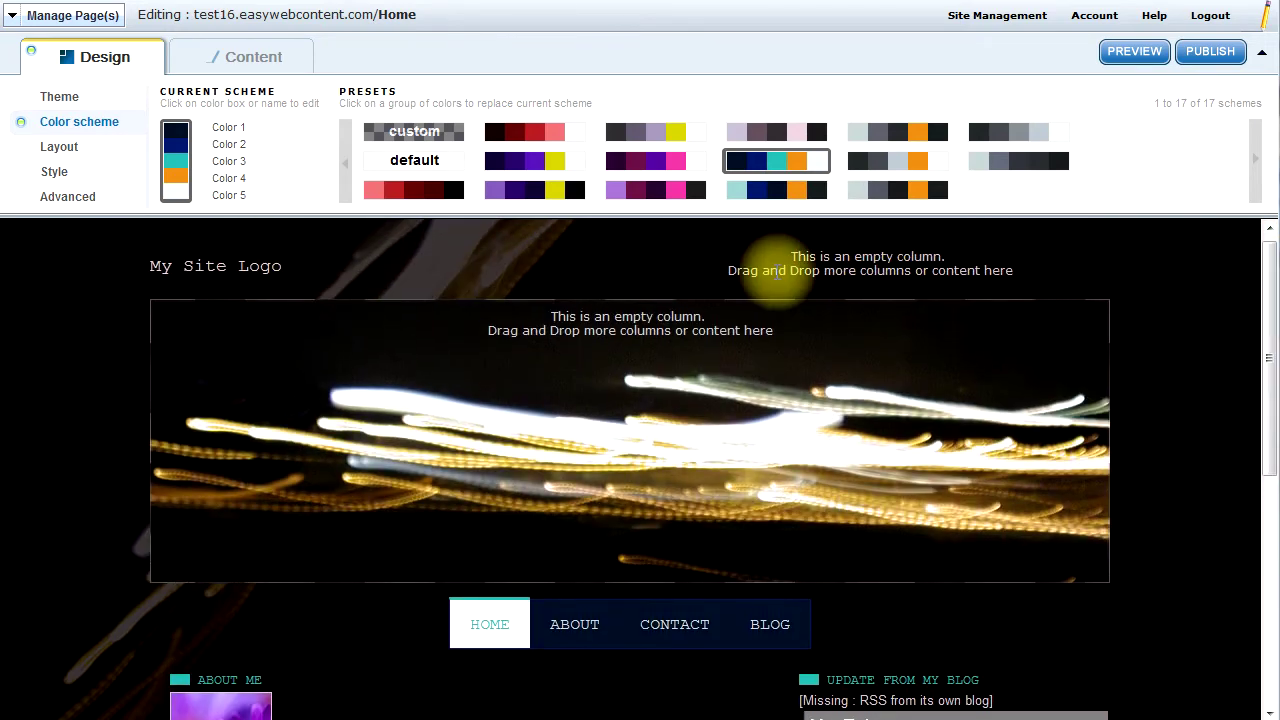
Replace the header logo text My Site Logo with SOME COMPANY
left_click(230, 278)
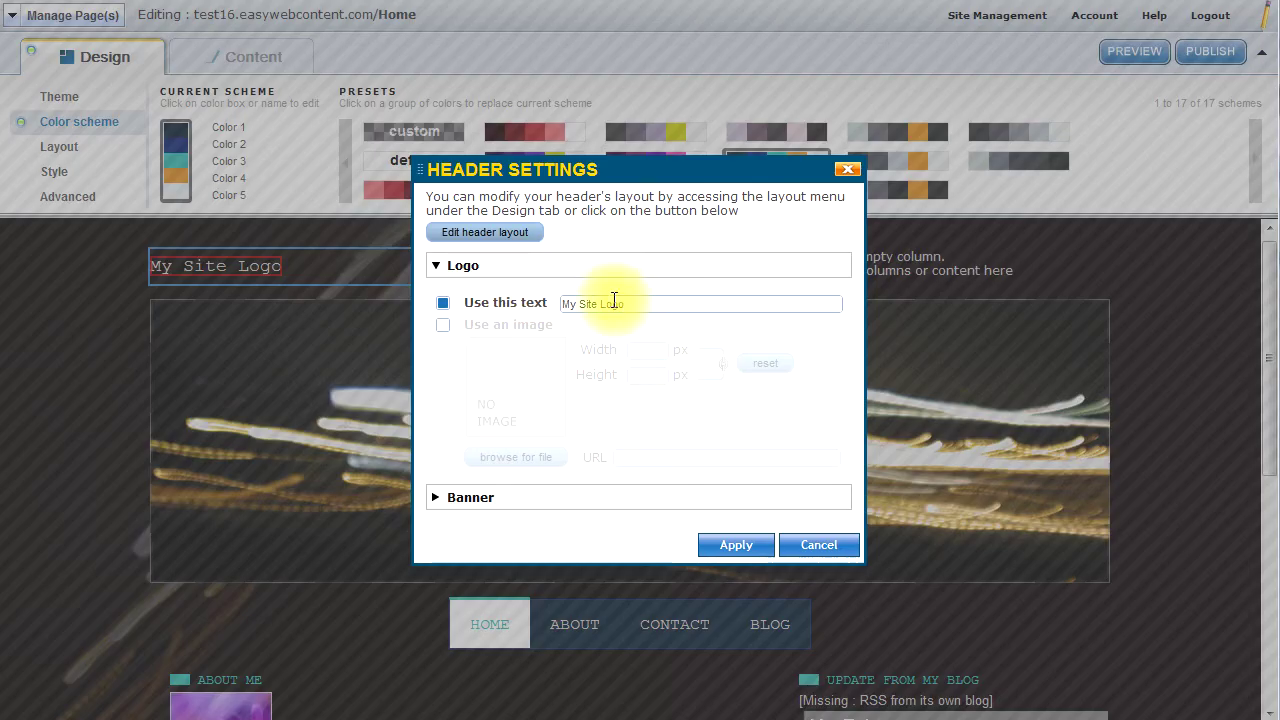
left_click_drag(626, 304, 537, 296)
type("SOME COMPANY")
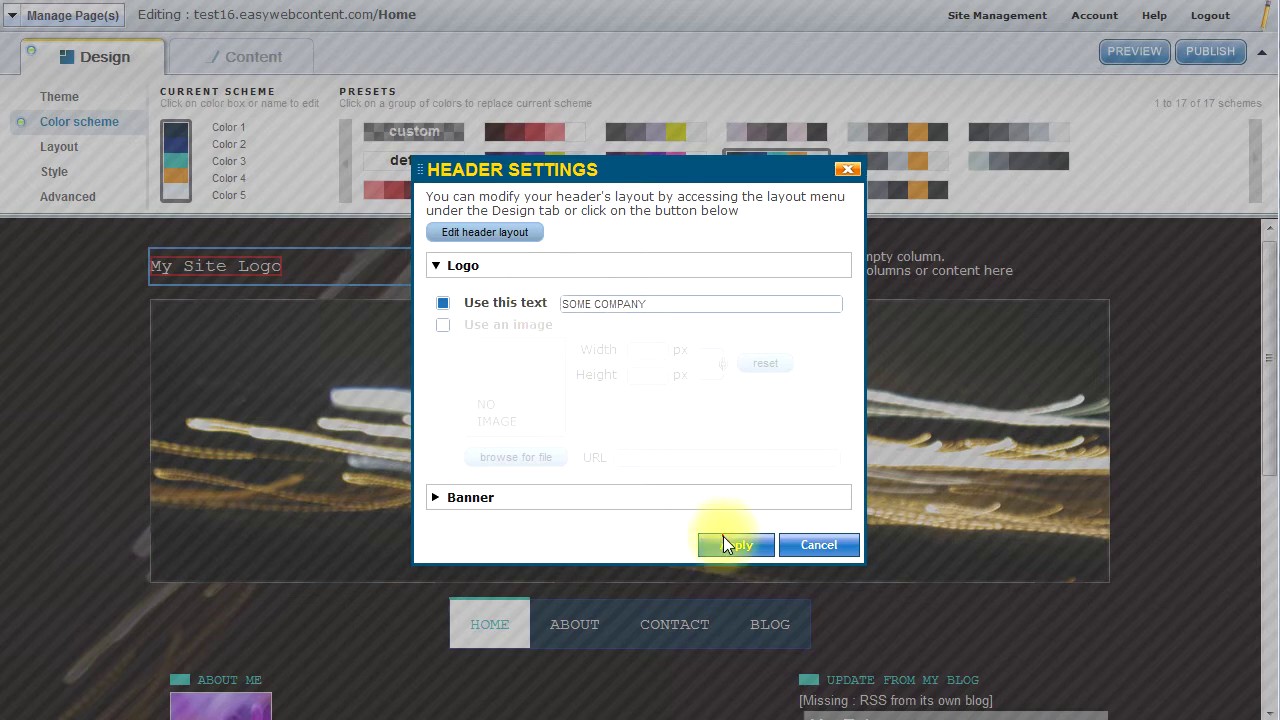
left_click(724, 541)
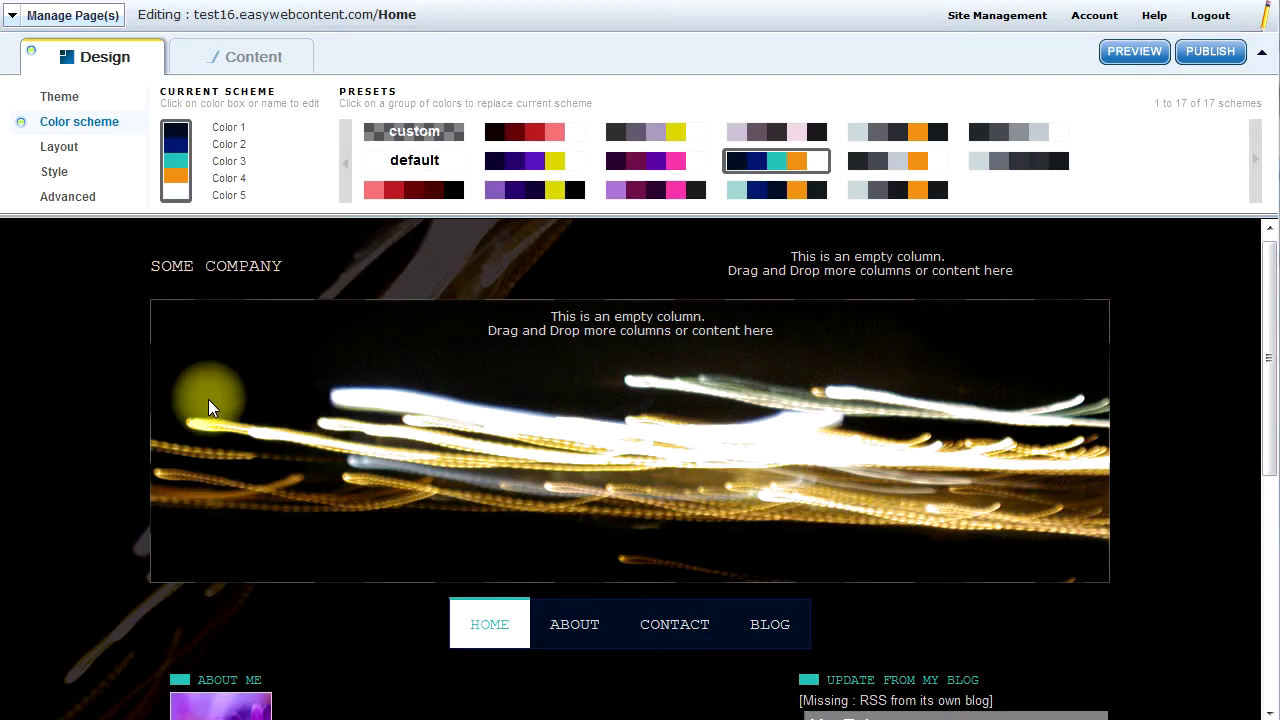
scroll(208, 399, "down", 3)
mouse_move(587, 341)
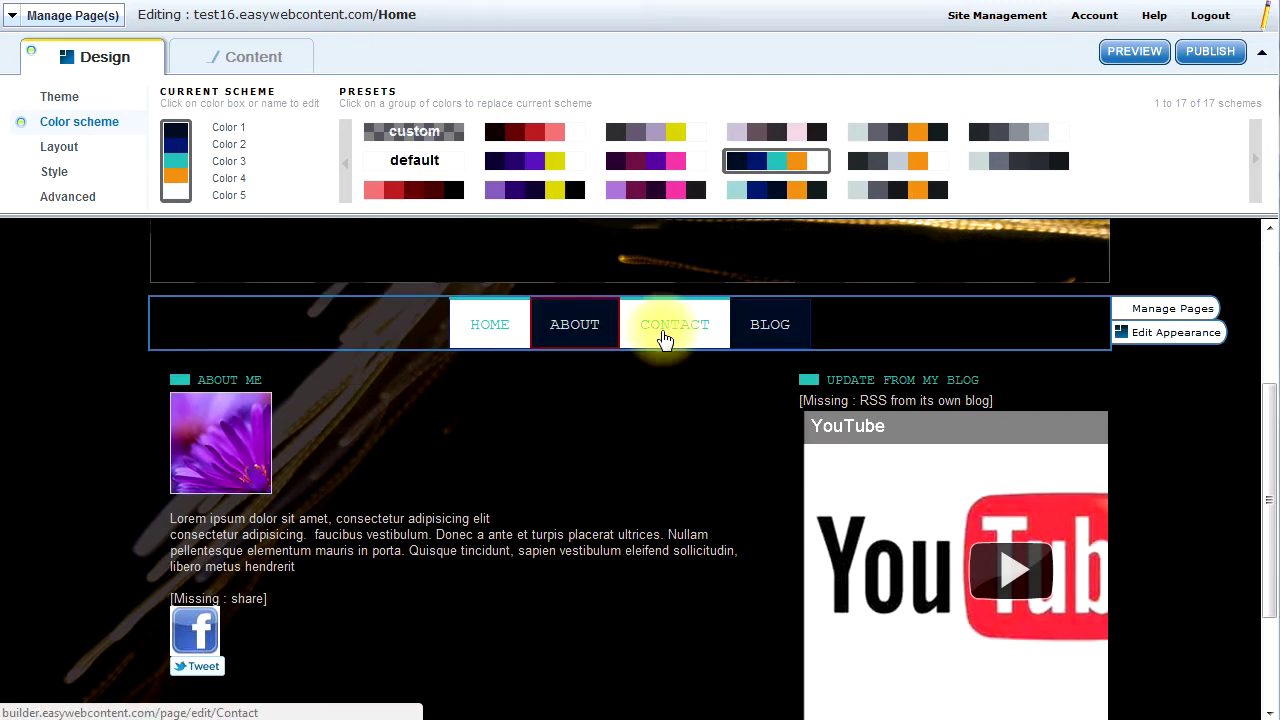
scroll(418, 436, "down", 2)
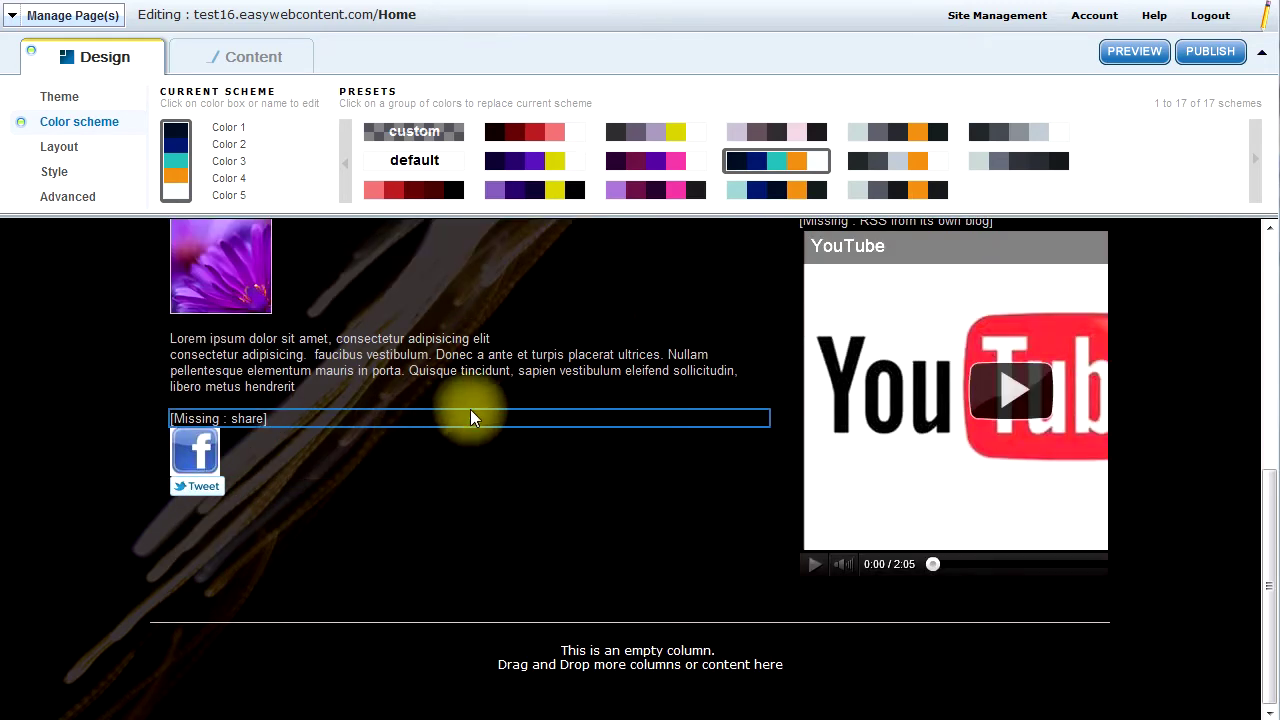
scroll(524, 378, "up", 2)
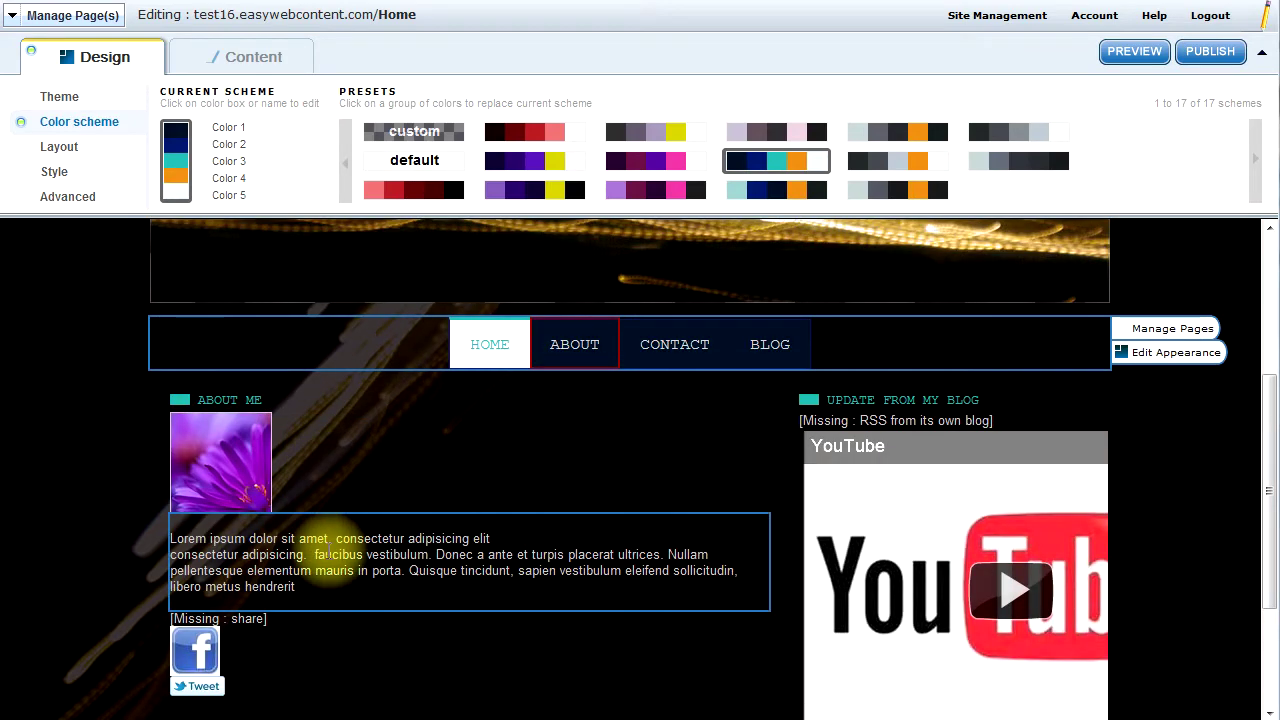
left_click(330, 555)
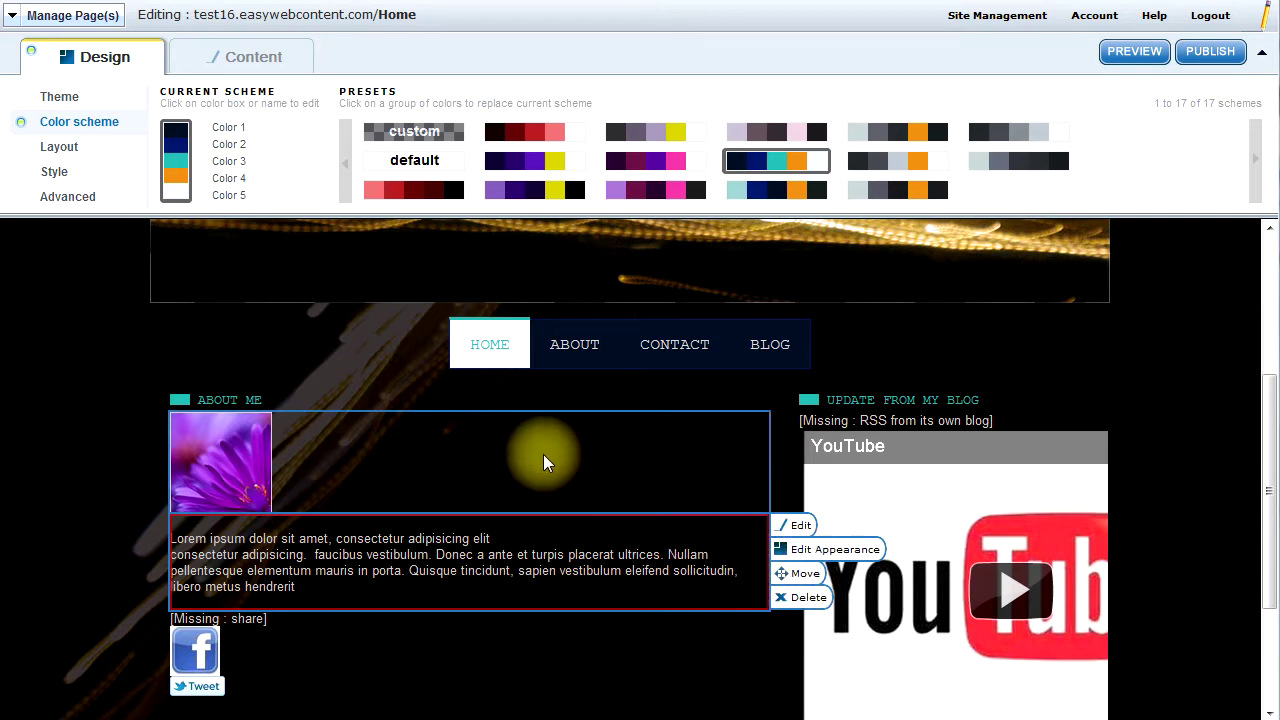
Browse the Content panel's Empty Columns, Text and Image & Media element categories
scroll(545, 462, "up", 3)
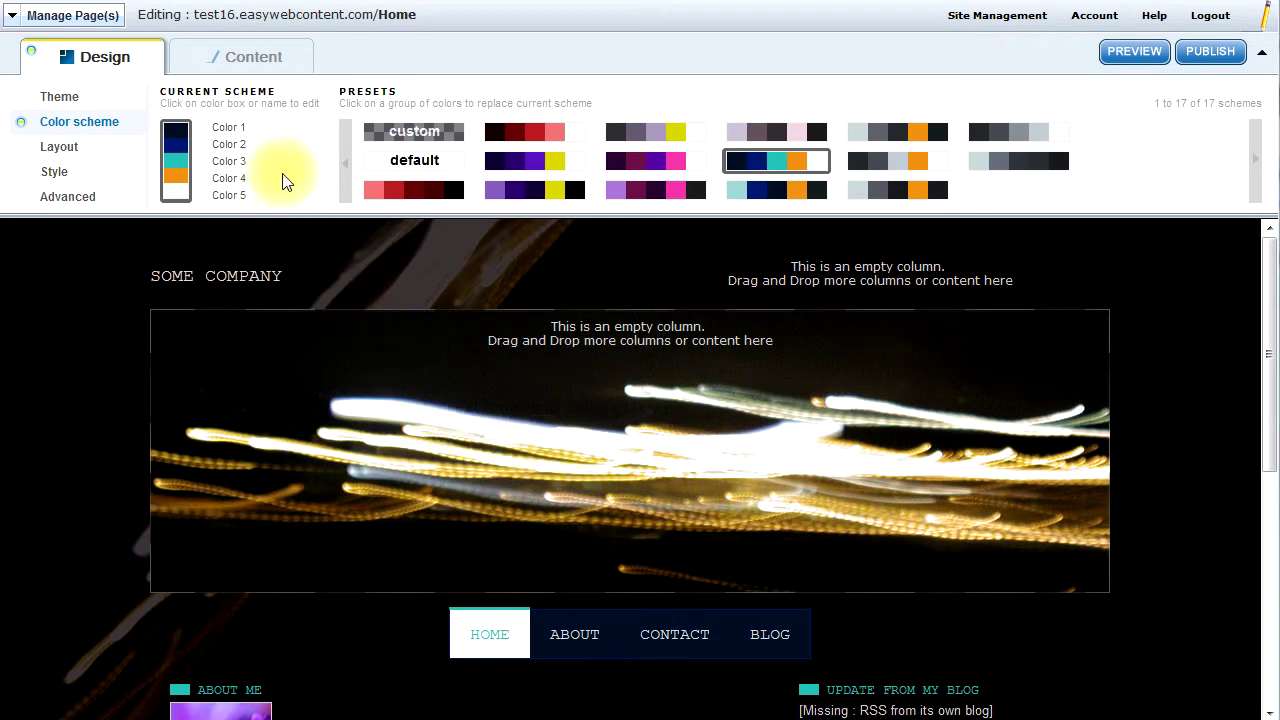
left_click(229, 62)
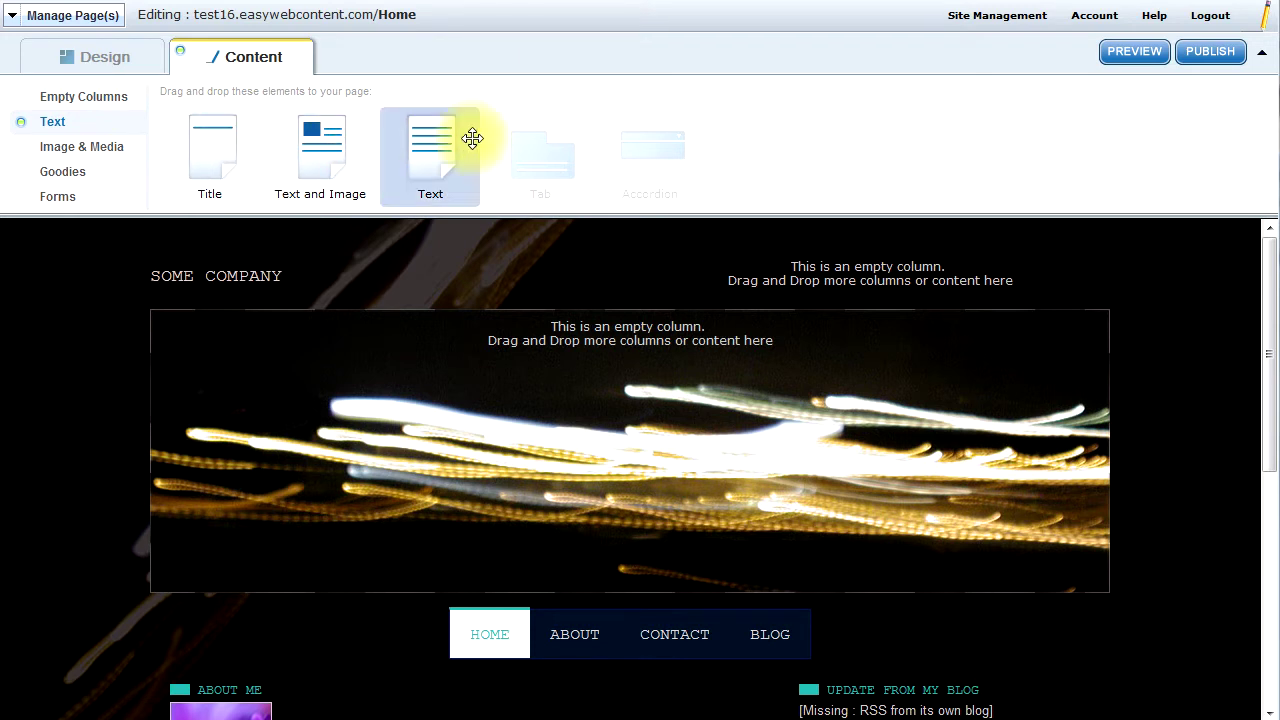
mouse_move(529, 145)
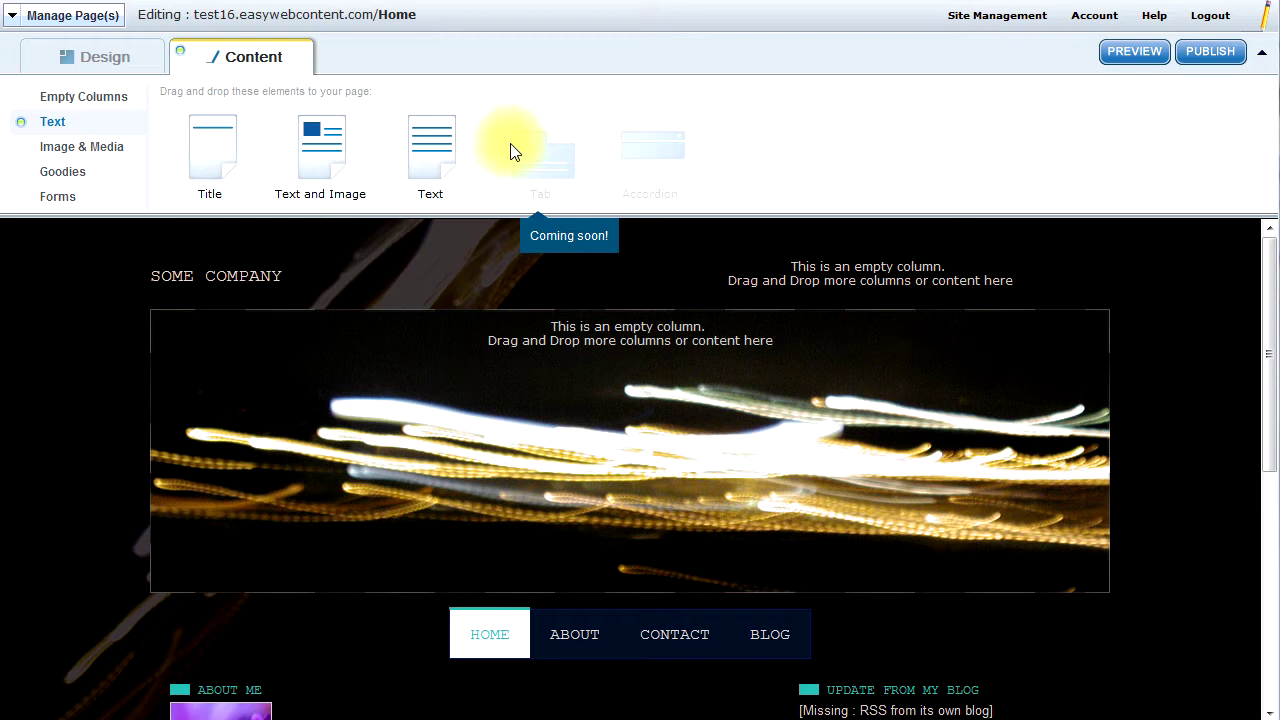
left_click(90, 104)
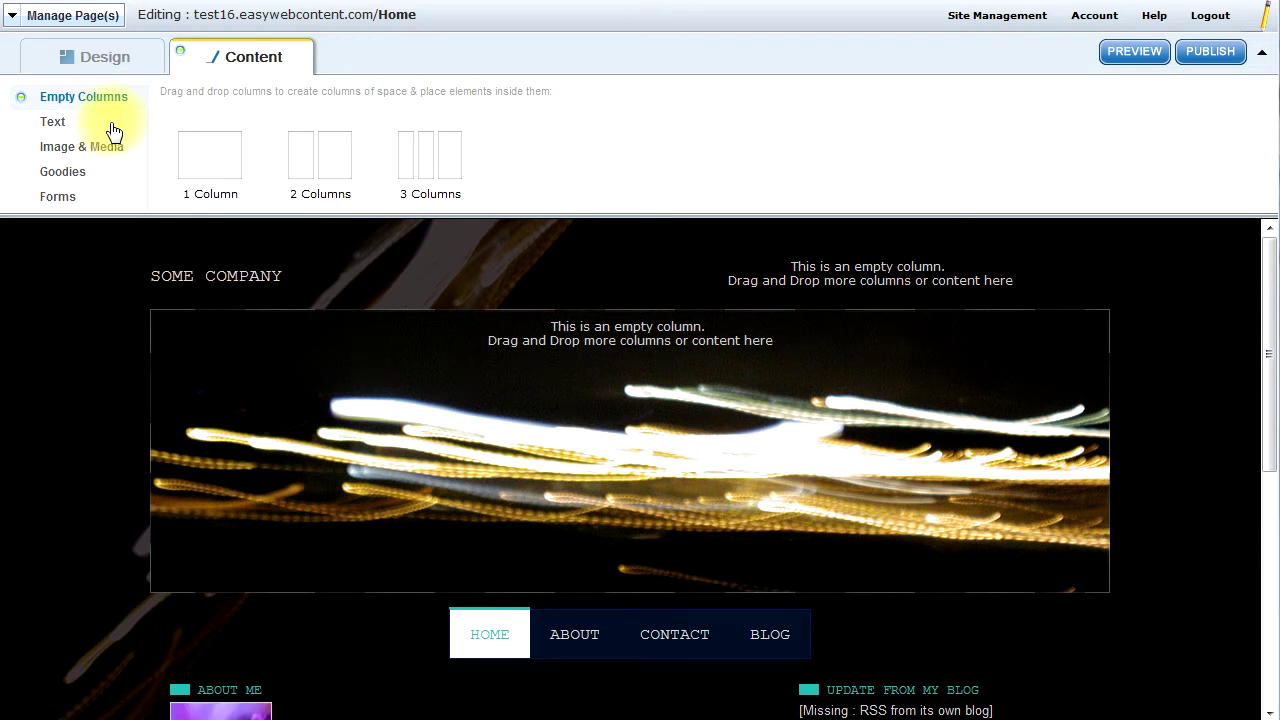
left_click(55, 123)
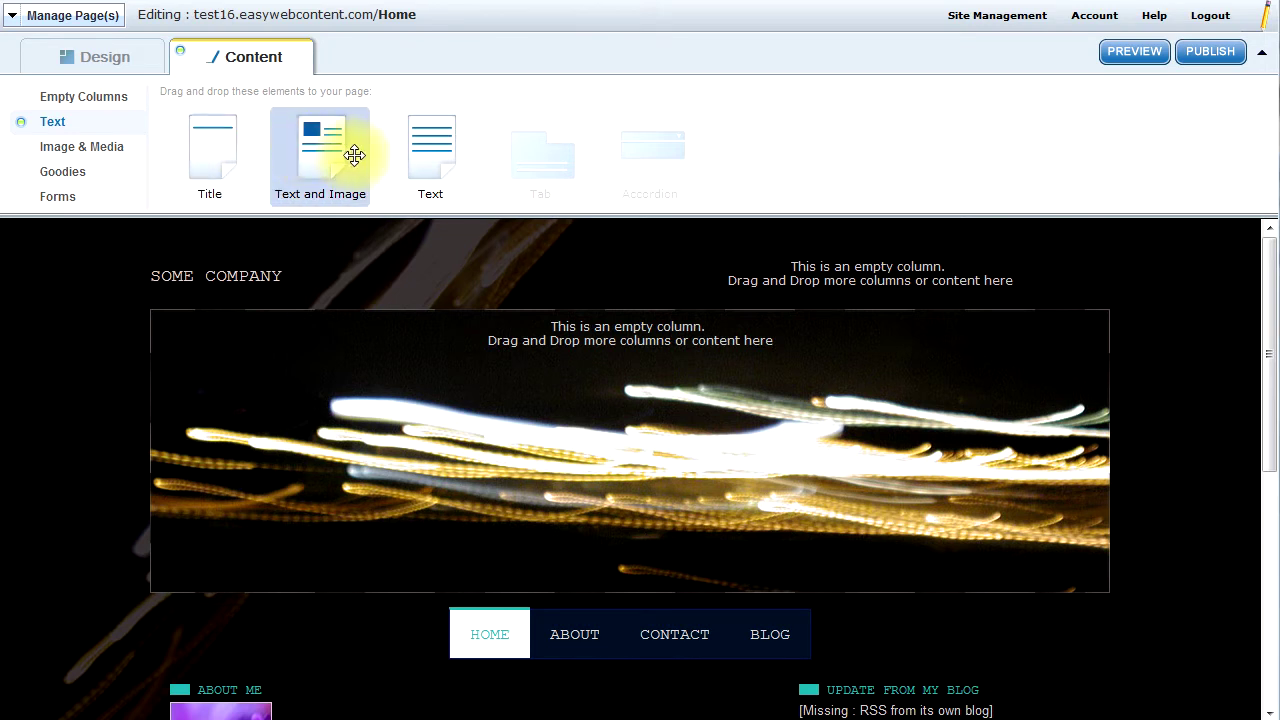
left_click(104, 148)
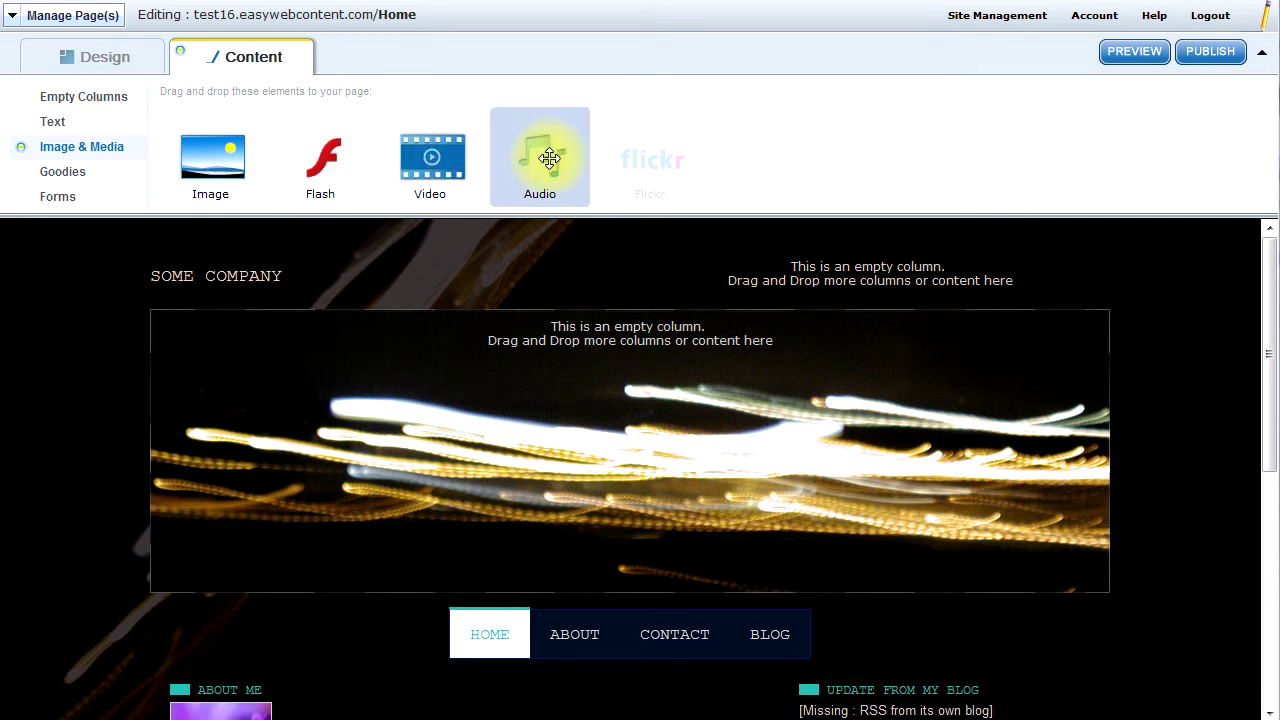
Browse the Goodies, EWC Add-ons, ECommerce and Other widgets, then drag Latest Blog Posts
left_click(92, 172)
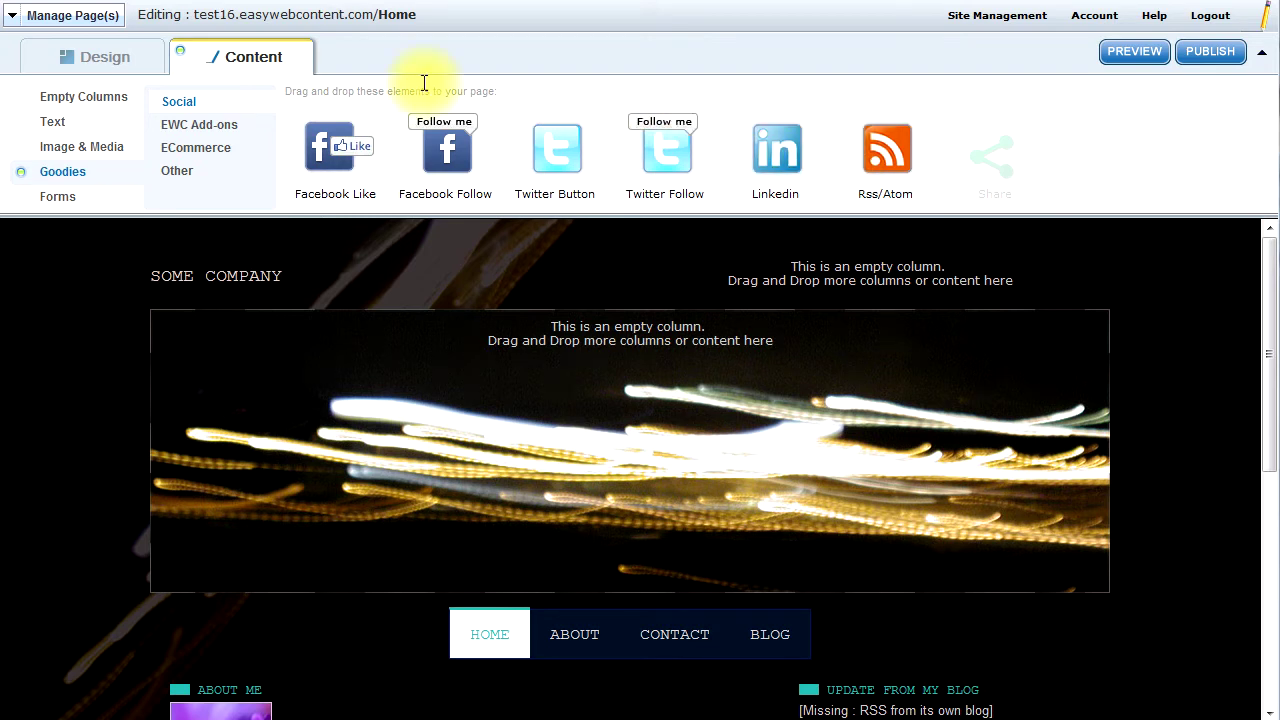
left_click(218, 131)
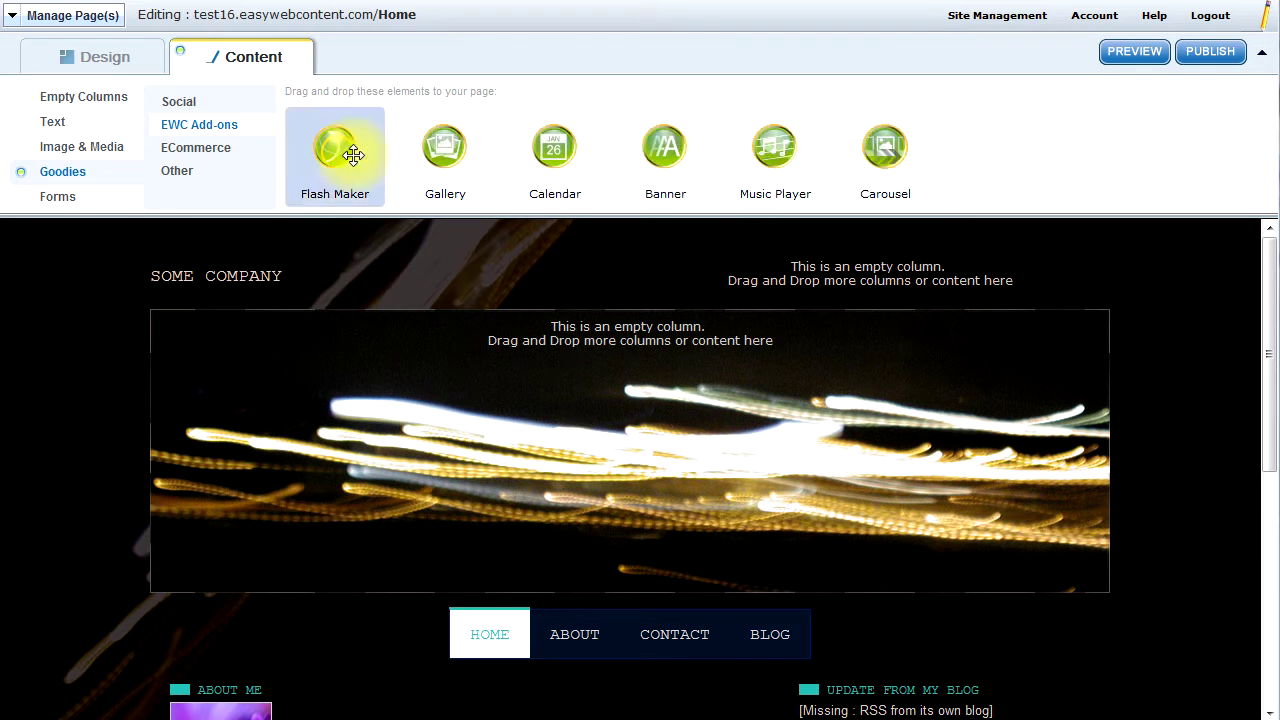
left_click(212, 150)
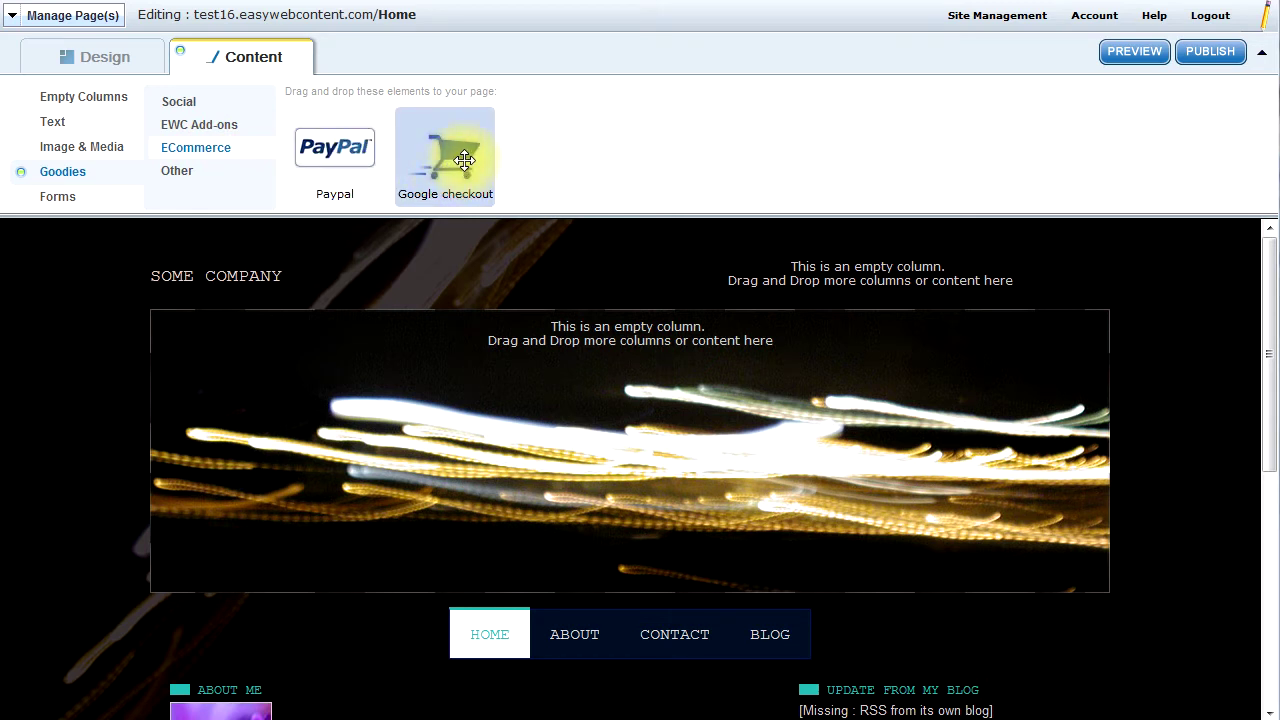
left_click(192, 180)
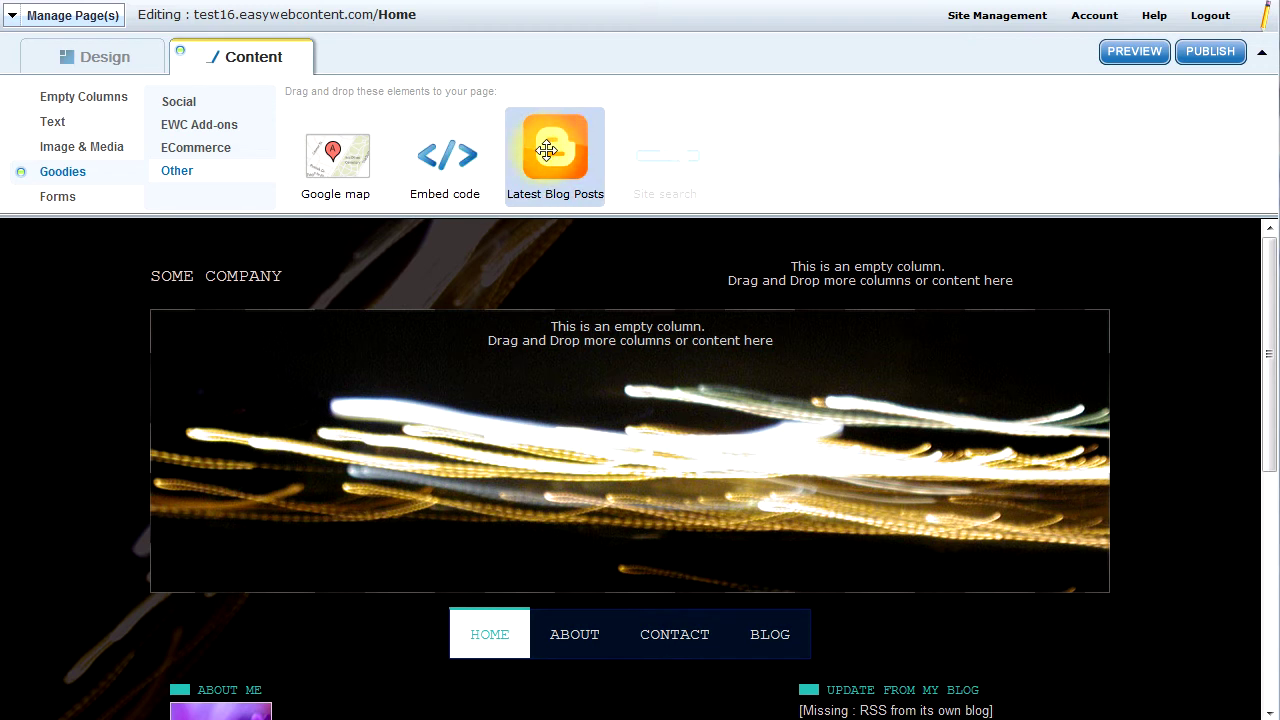
left_click_drag(547, 150, 600, 272)
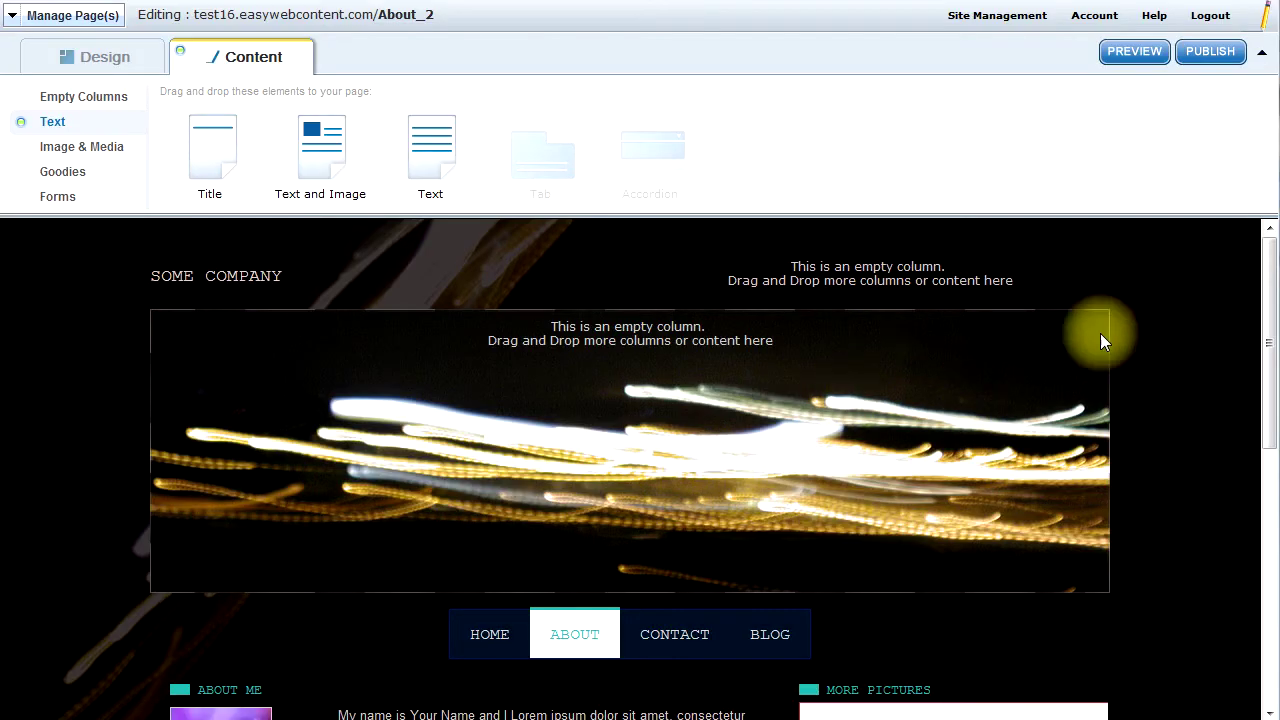
Scroll down the About page and select the About Me text box
left_click_drag(1270, 288, 1269, 458)
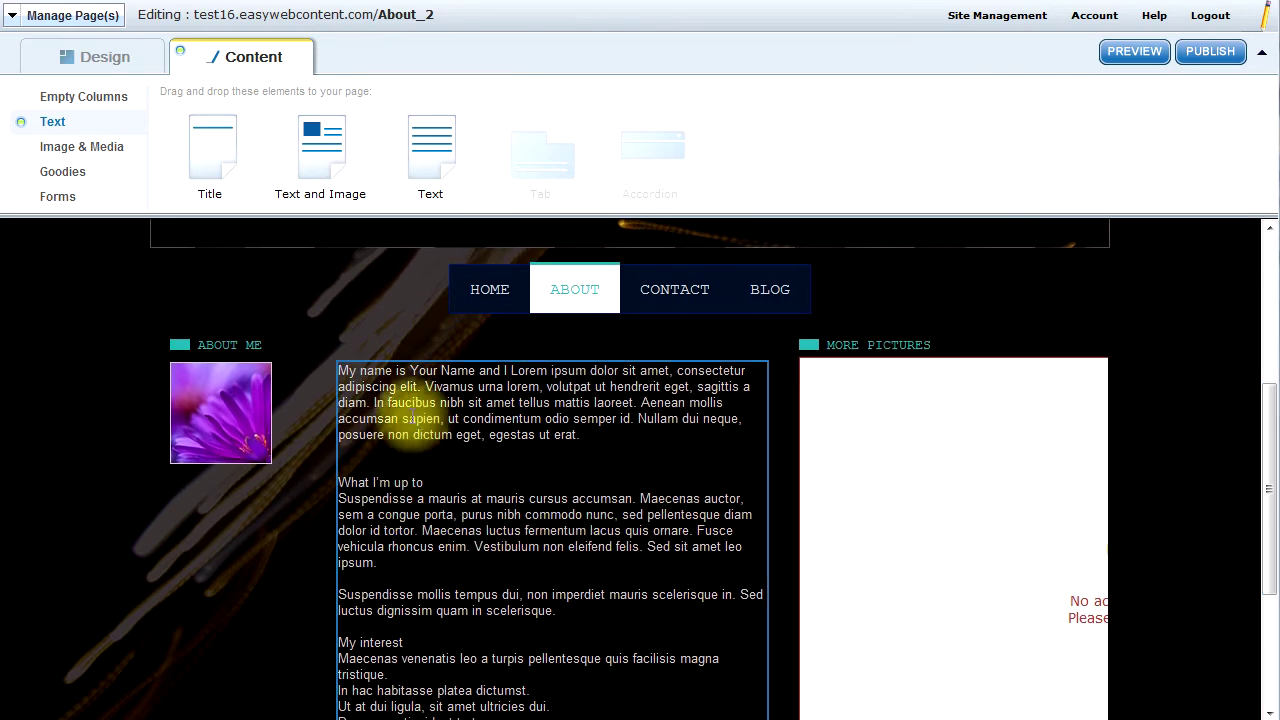
left_click(400, 370)
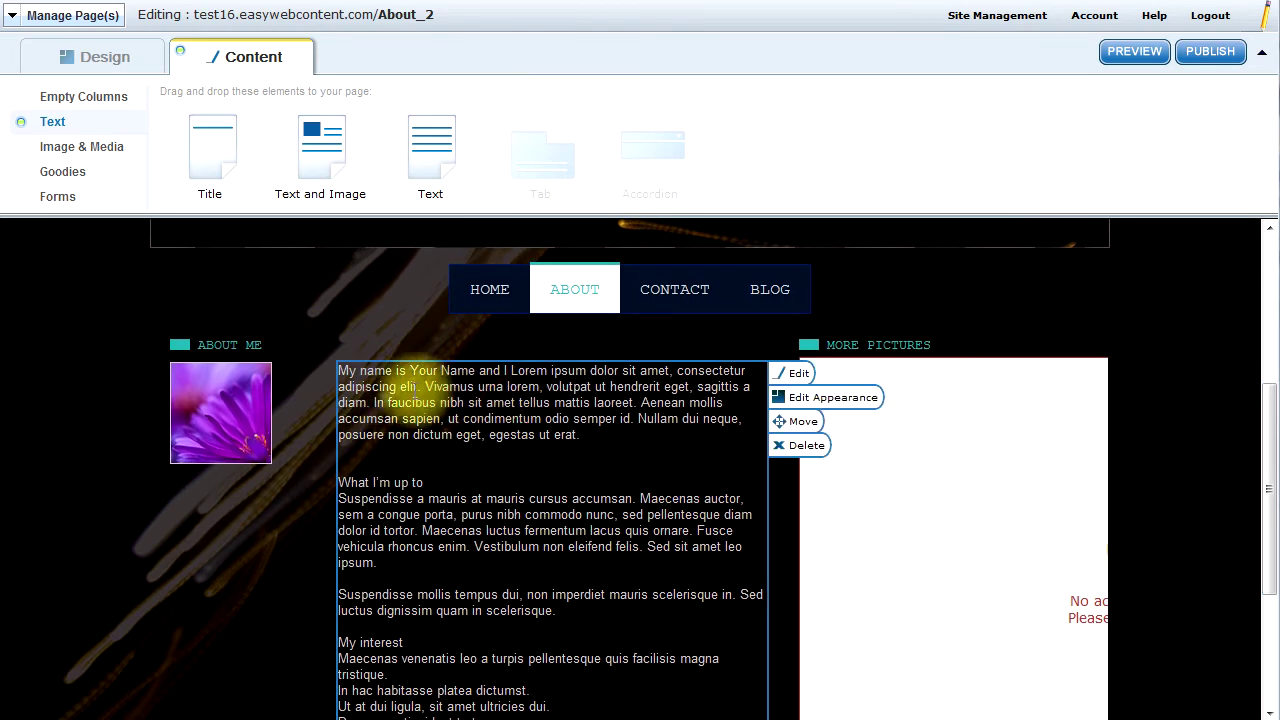
Open the About Me text in an enlarged editor and join the next paragraph onto the 'What I'm up to' line
left_click(797, 376)
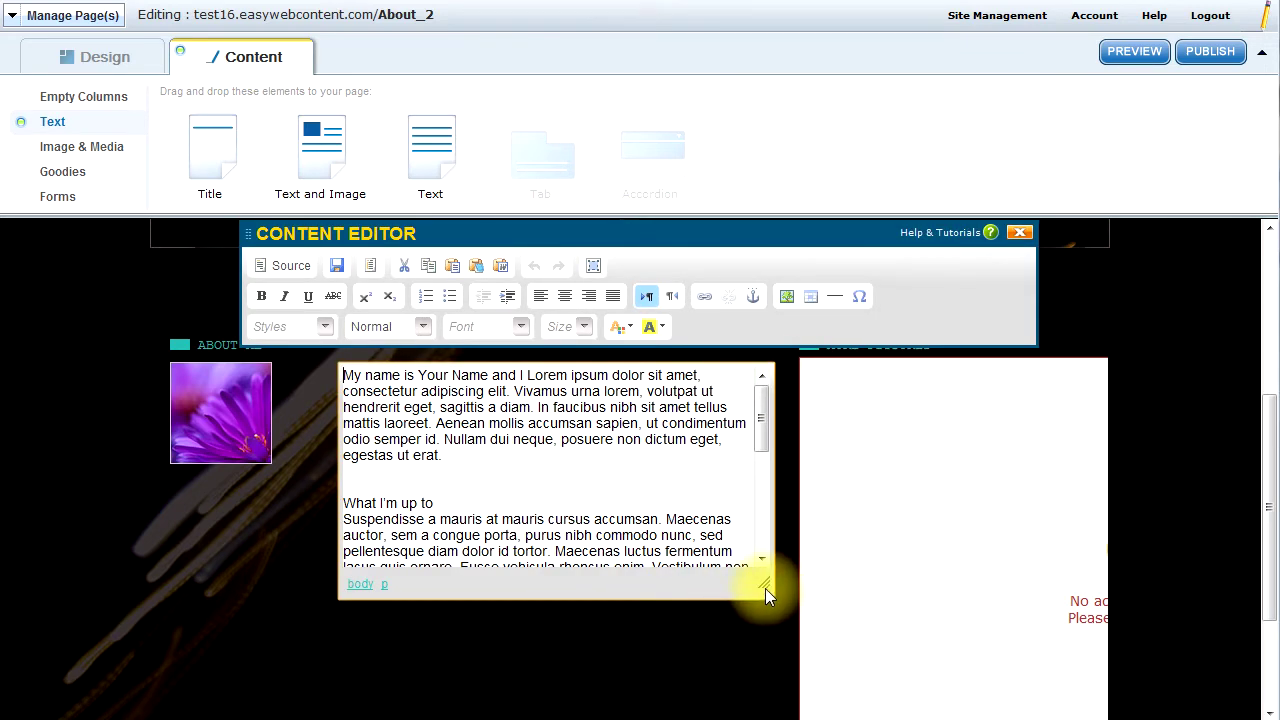
left_click_drag(765, 588, 1178, 676)
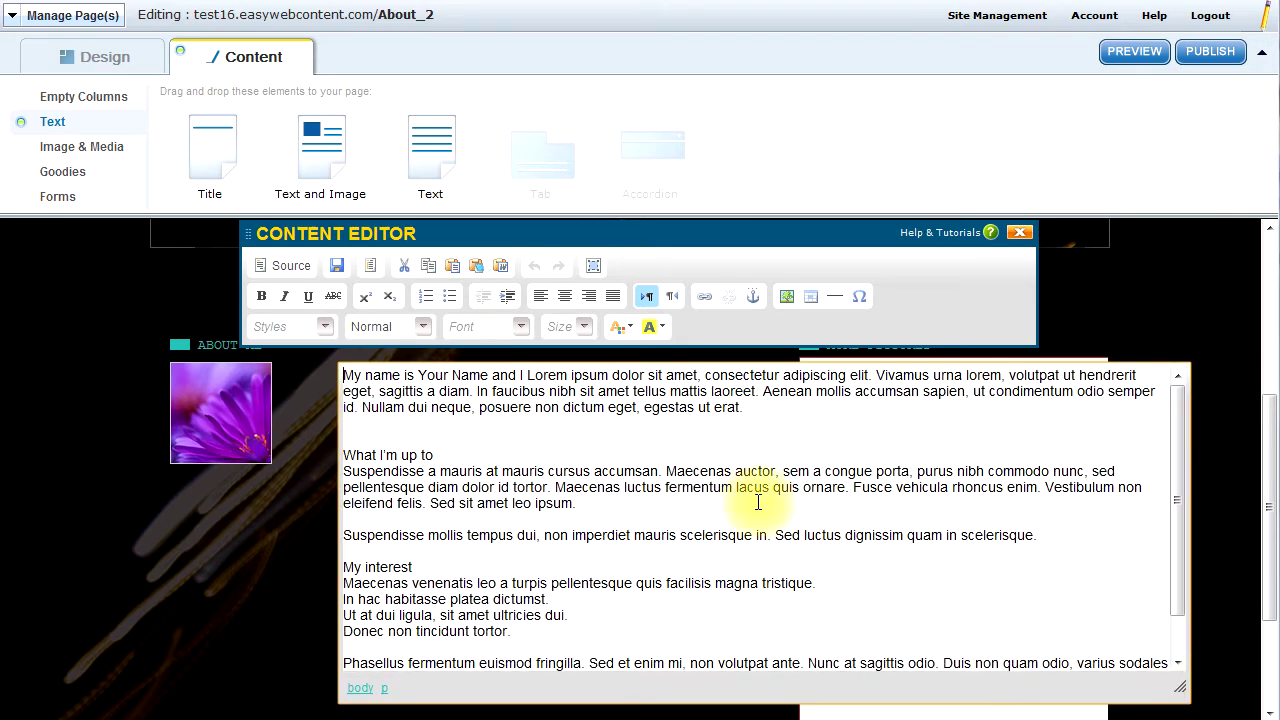
left_click(446, 454)
key("Delete")
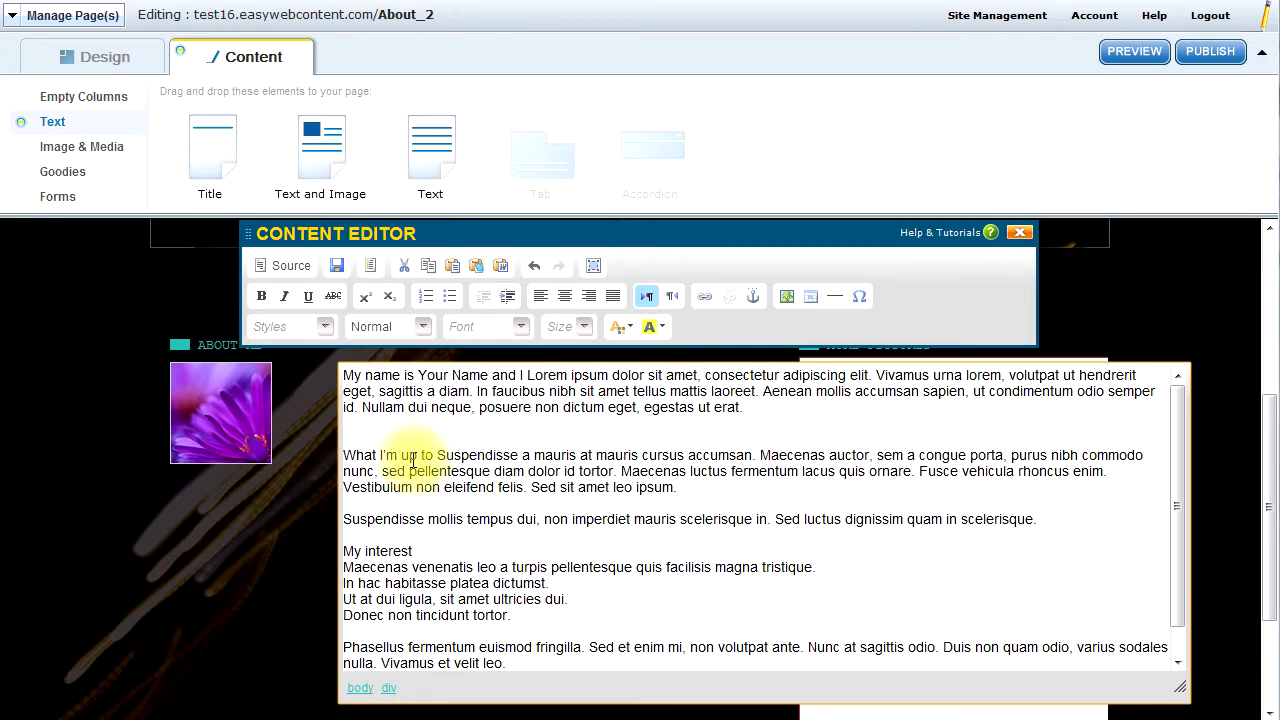
Make the words 'What I'm up' bold and italic
left_click_drag(418, 454, 340, 455)
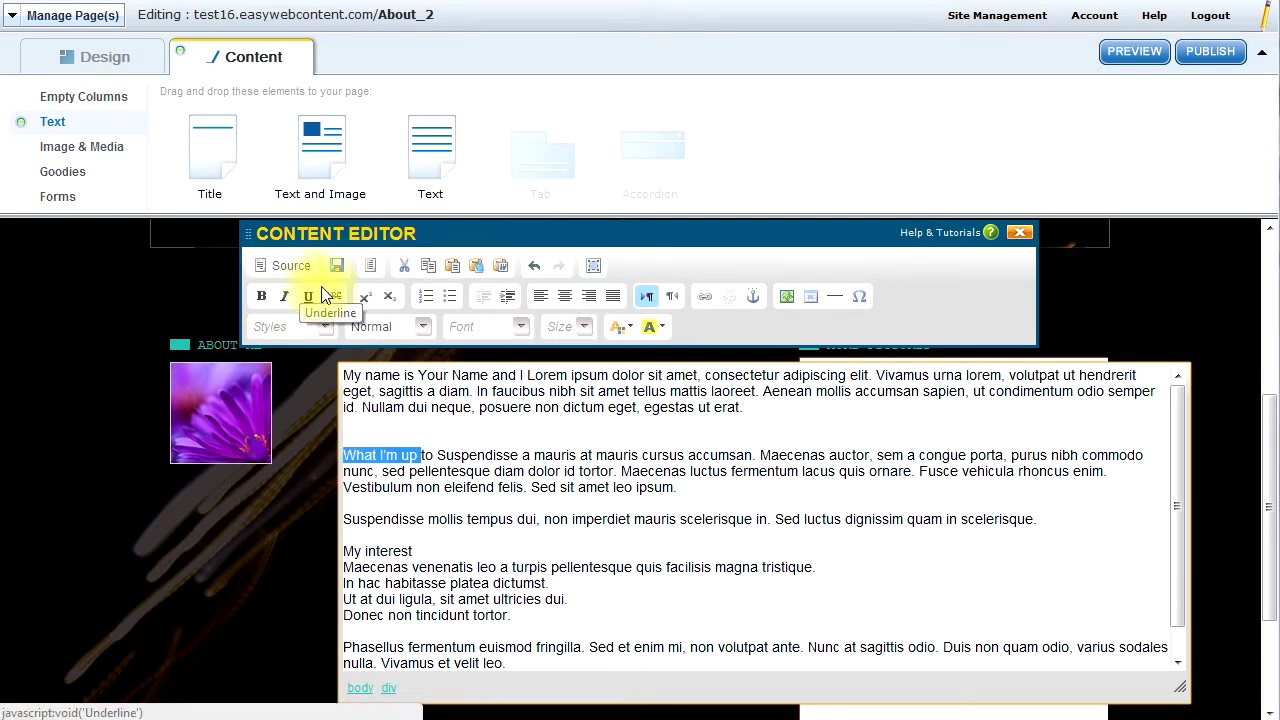
left_click(263, 297)
left_click(286, 298)
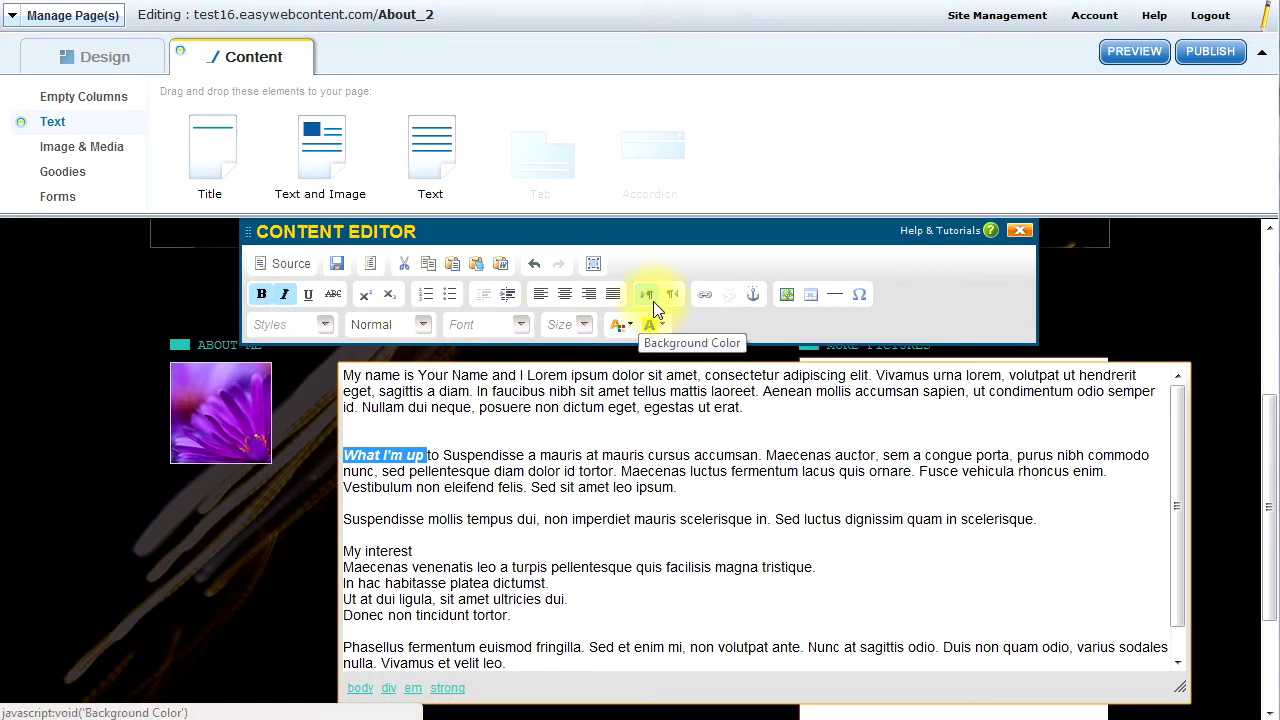
Link 'What I'm up' to the Blog page, then leave the paragraph editor
left_click(703, 296)
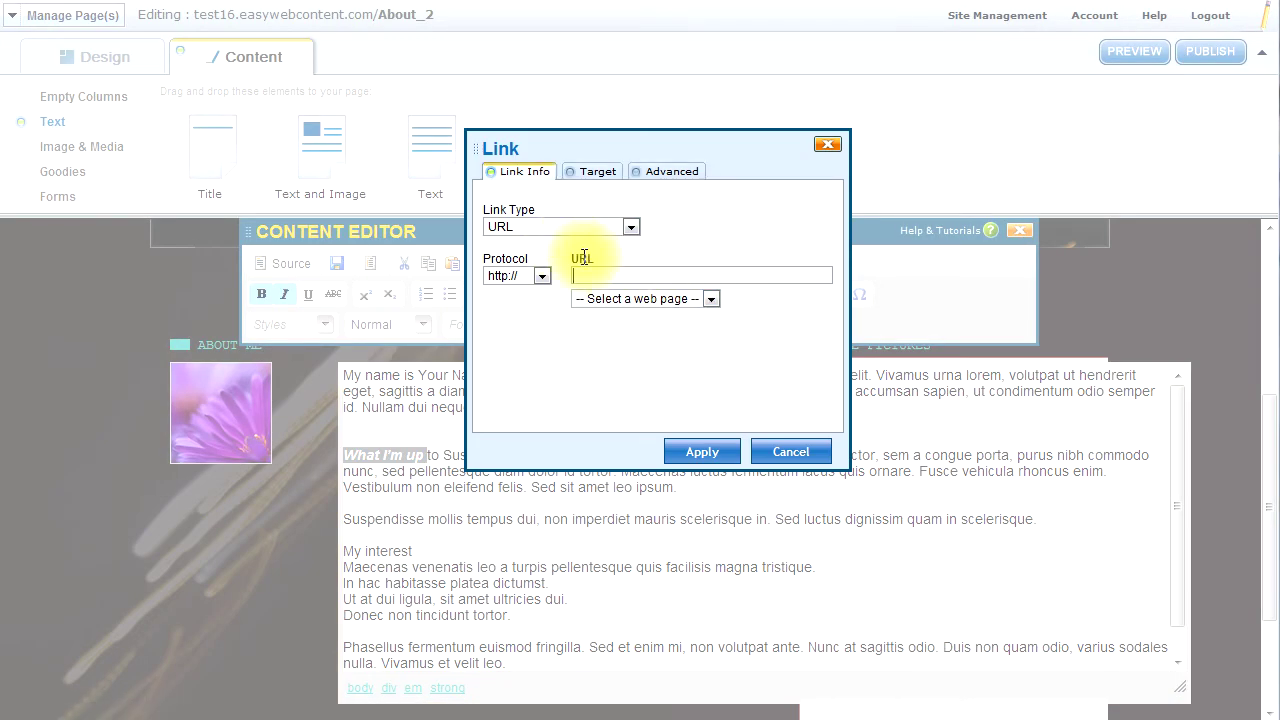
left_click(658, 299)
left_click(612, 377)
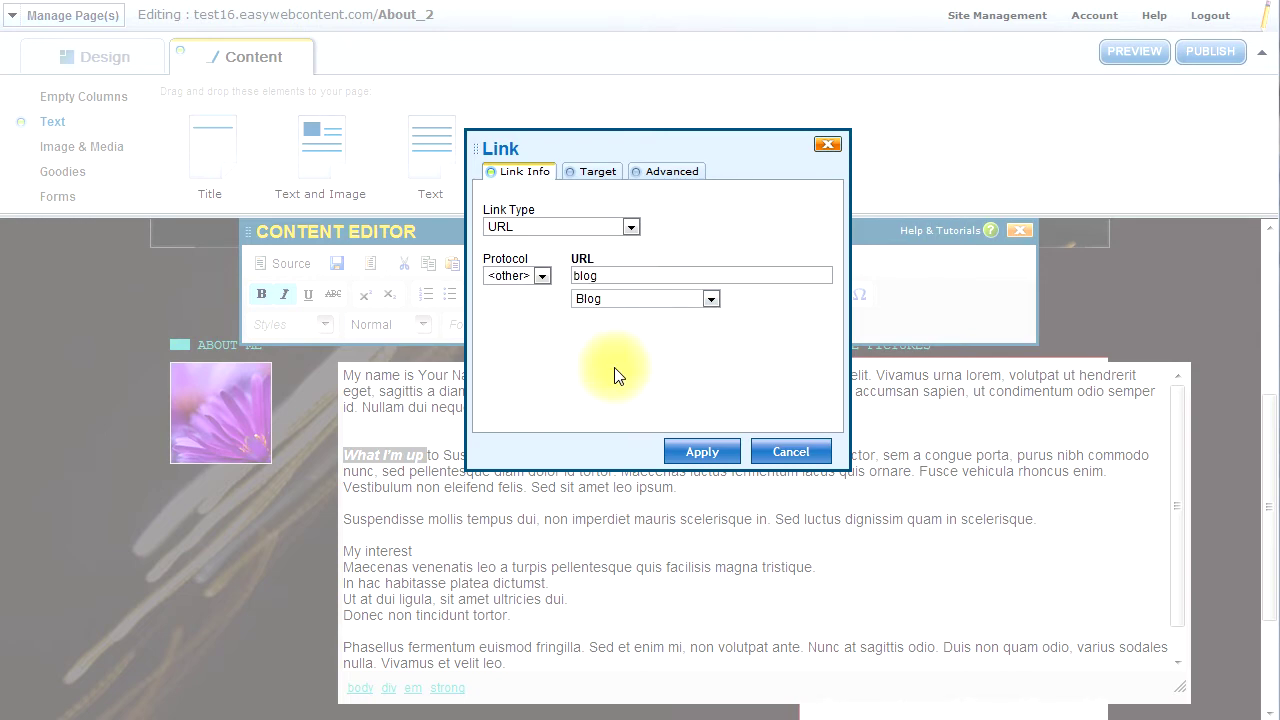
left_click(688, 450)
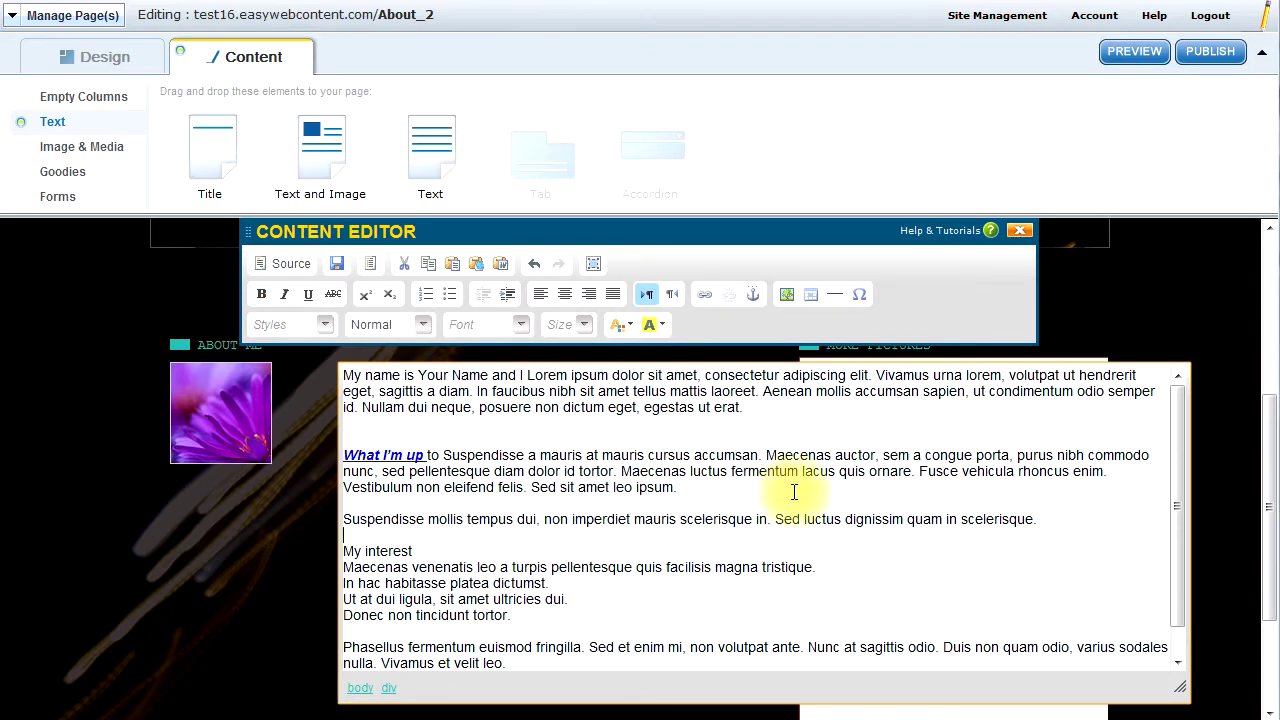
left_click(494, 490)
left_click(355, 516)
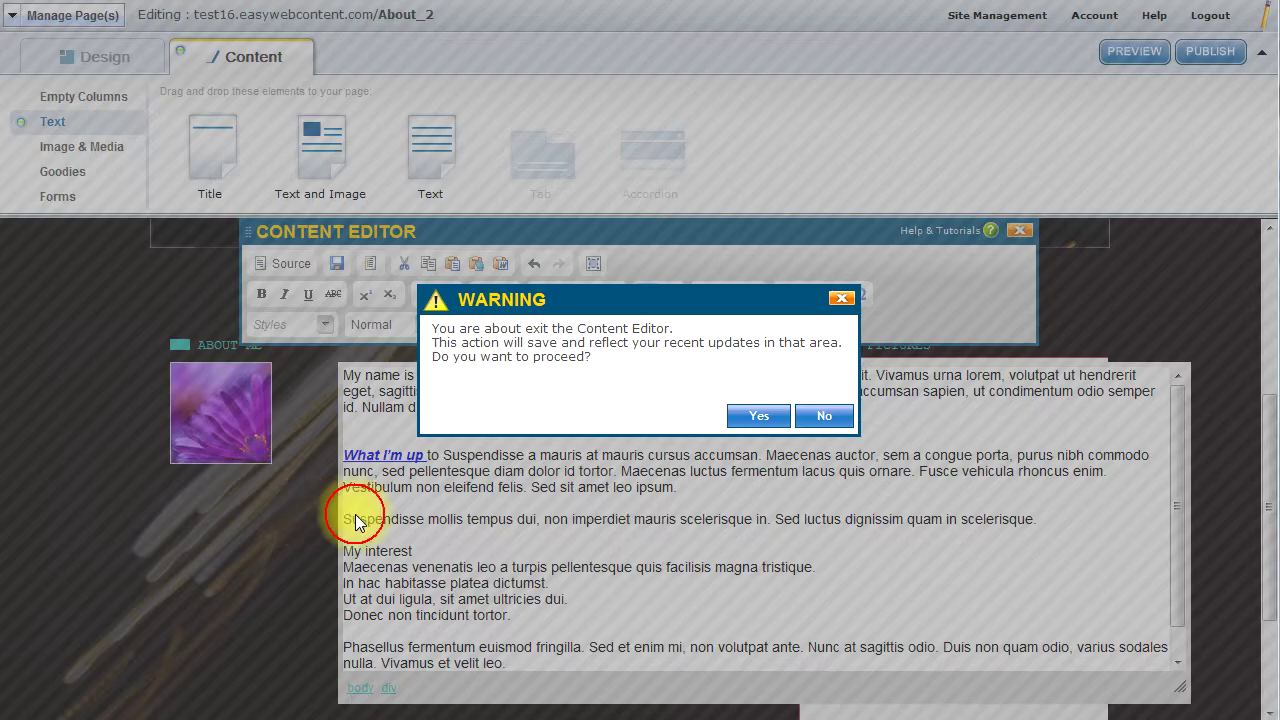
Save the paragraph edits and add a Title element above the About Me text
left_click(740, 413)
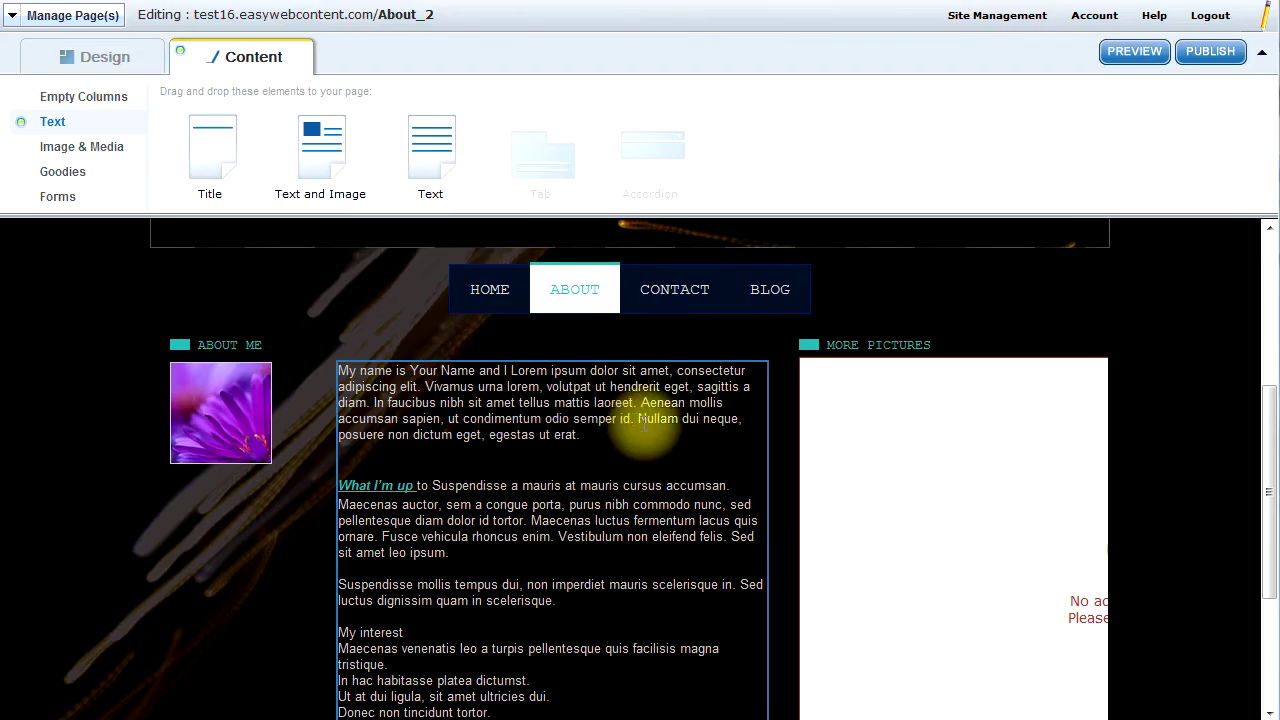
scroll(690, 470, "up", 2)
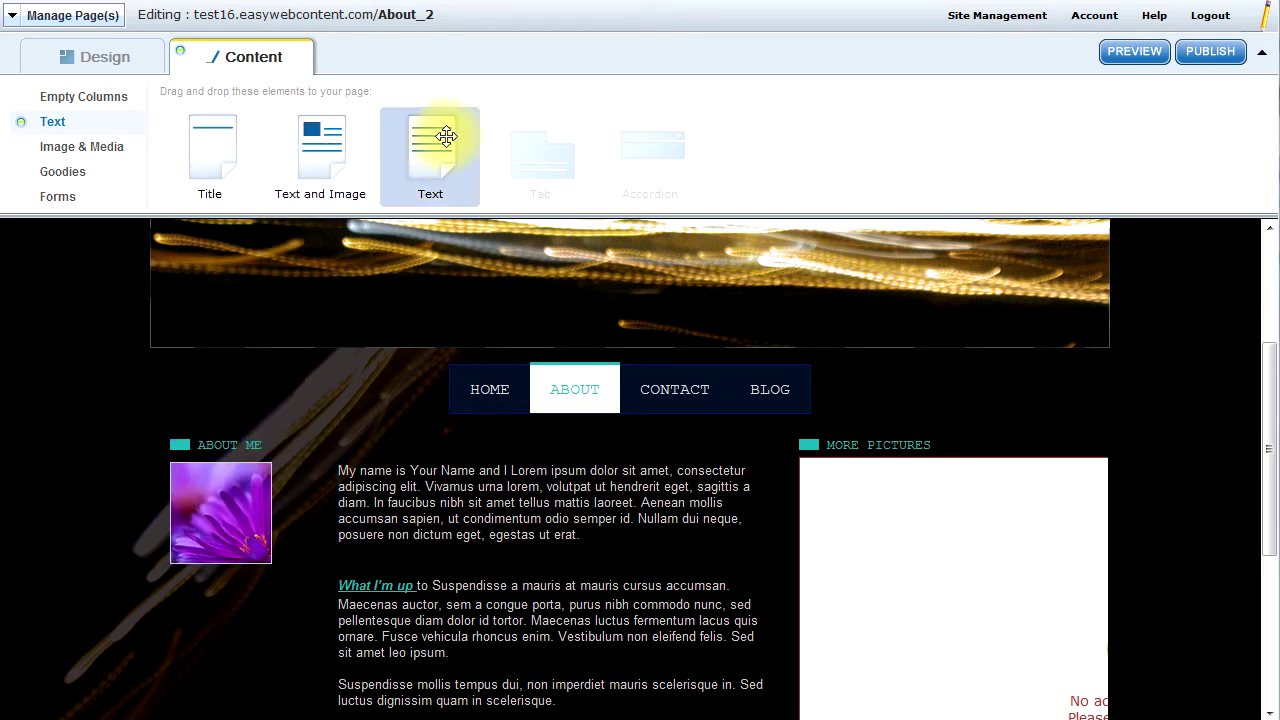
left_click_drag(208, 145, 525, 479)
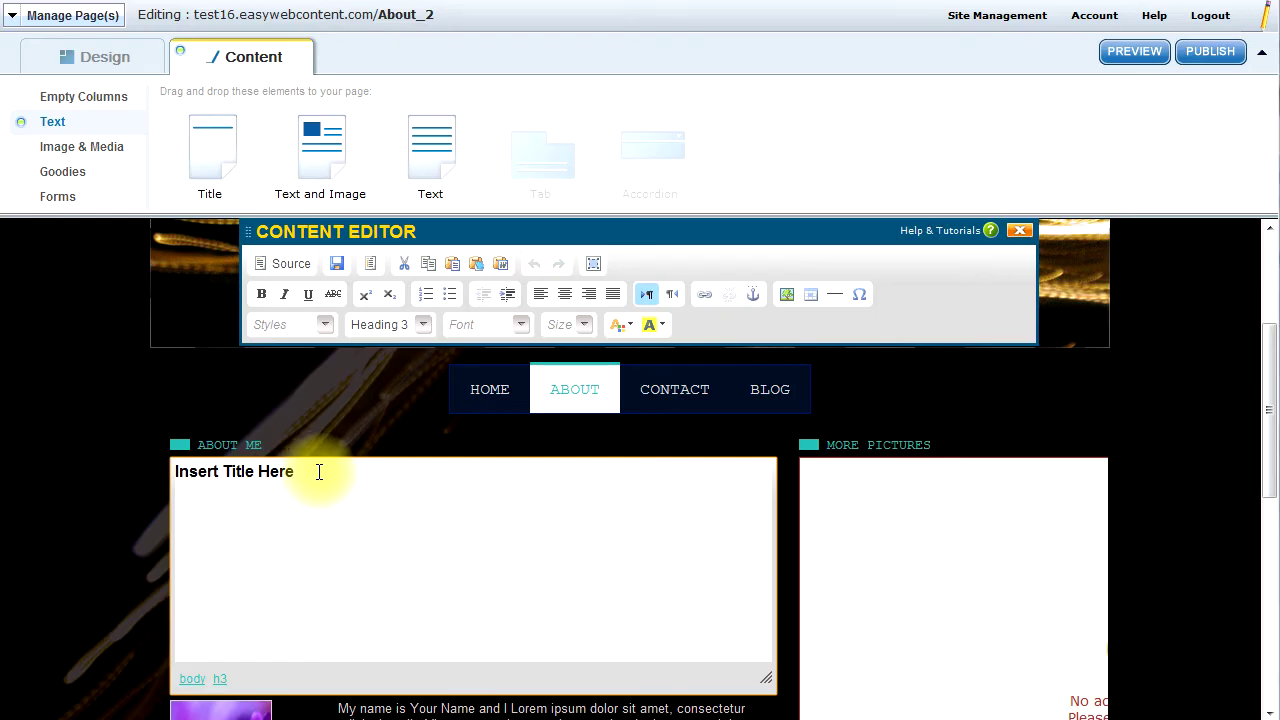
Format the INSERT TITLE HERE title as Heading 1 and save it
left_click_drag(319, 472, 160, 468)
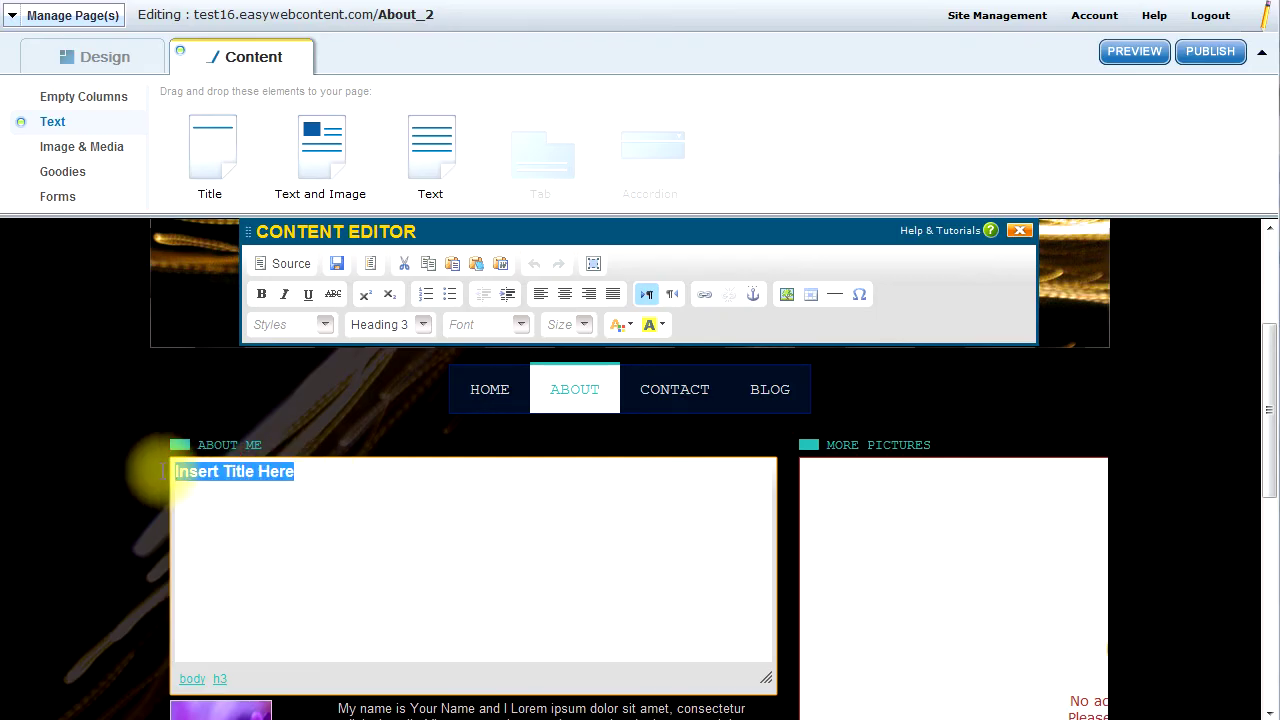
left_click(421, 331)
left_click(397, 420)
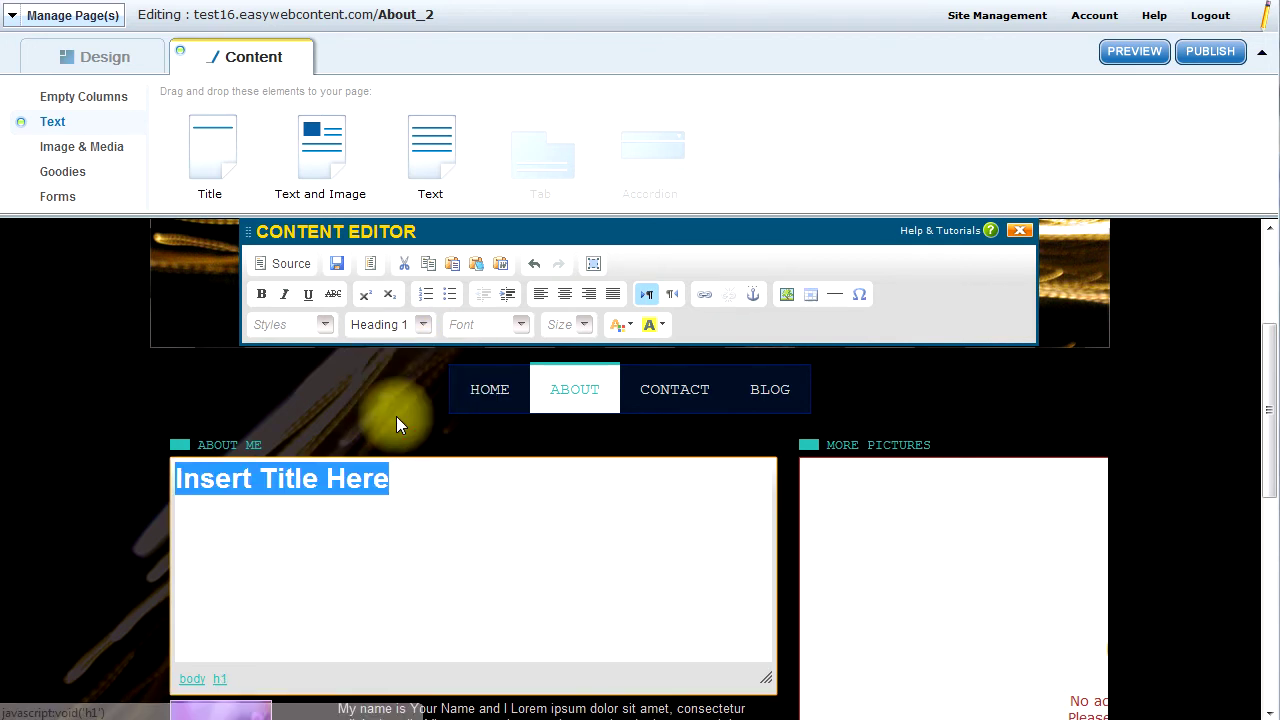
left_click(360, 444)
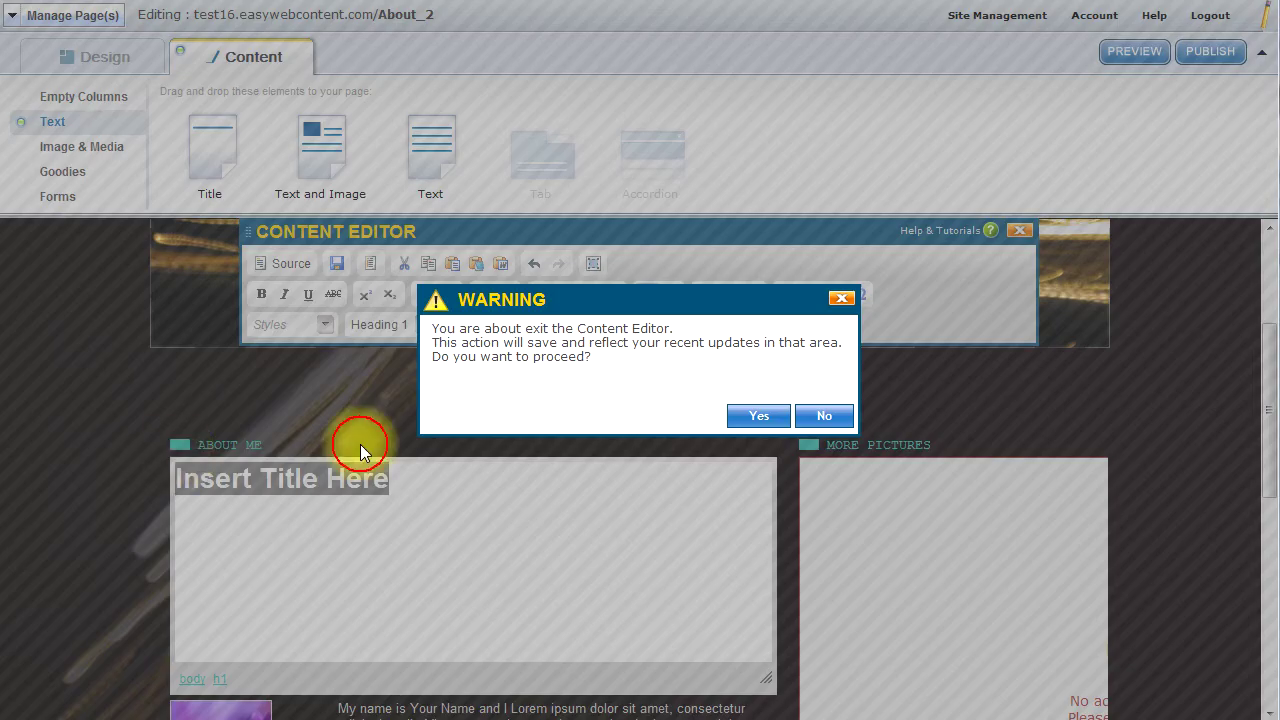
left_click(745, 417)
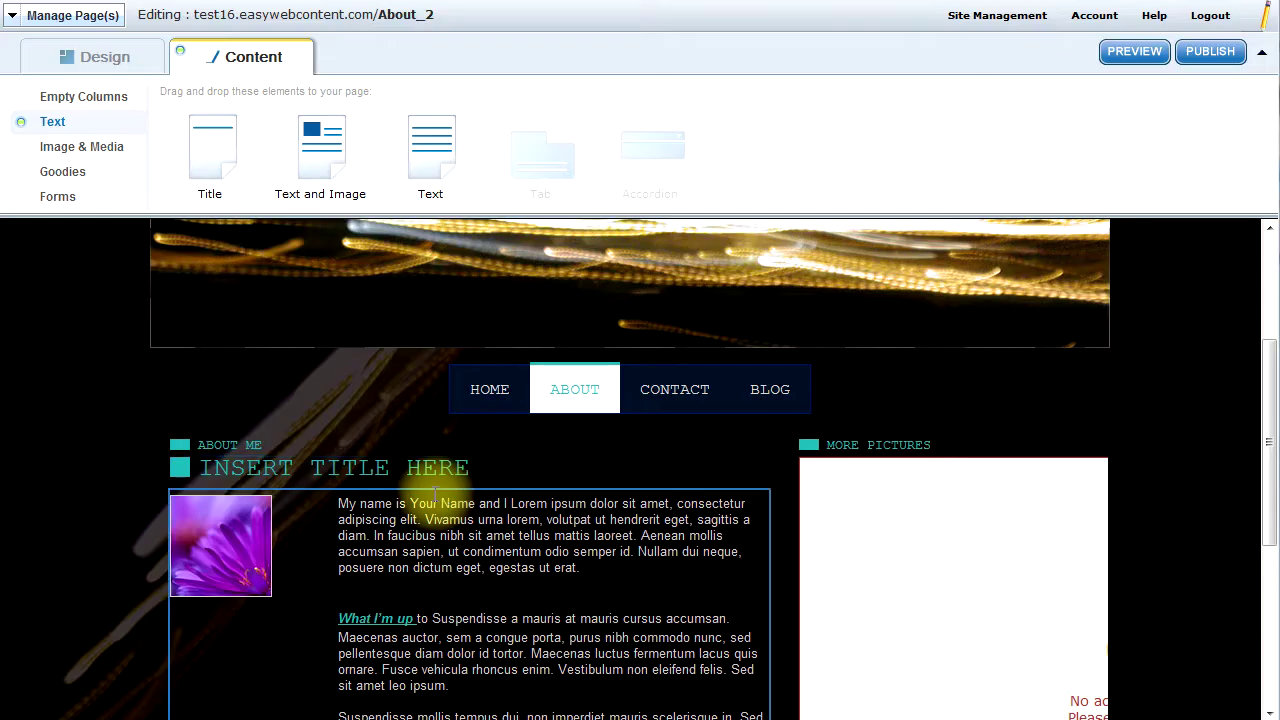
Set the title block's appearance font to Trebuchet MS
left_click(530, 468)
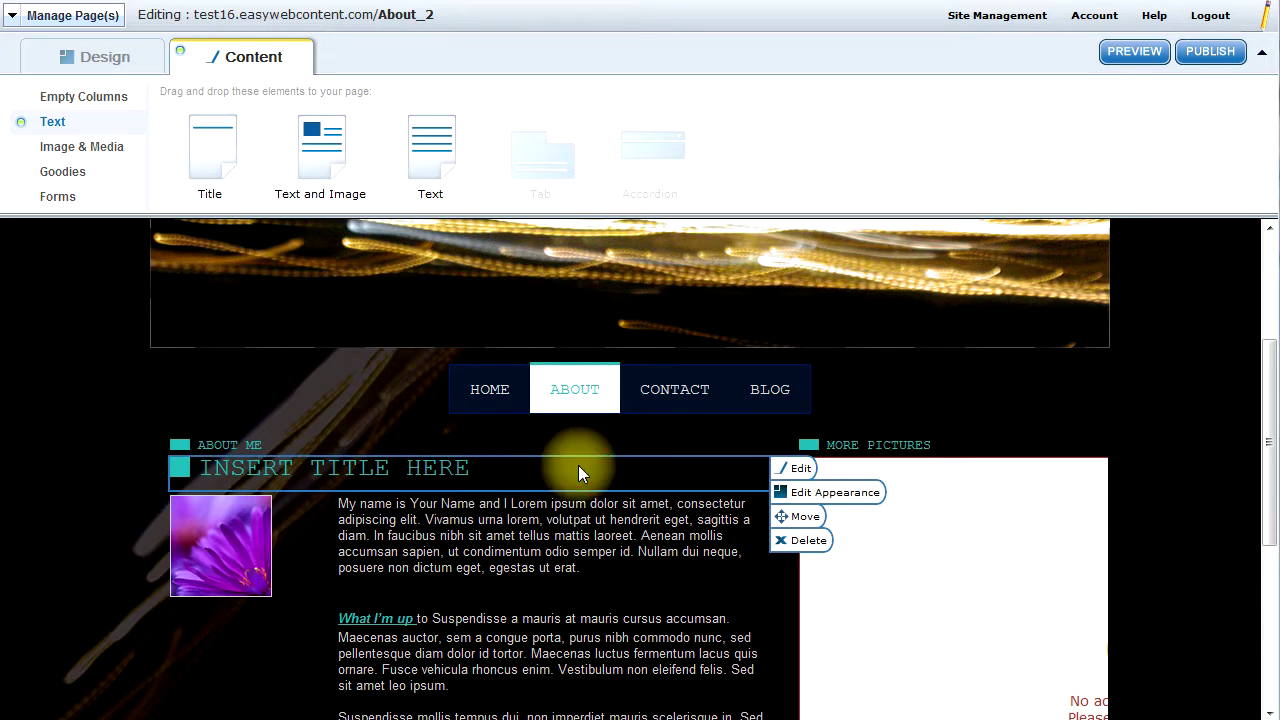
left_click(802, 502)
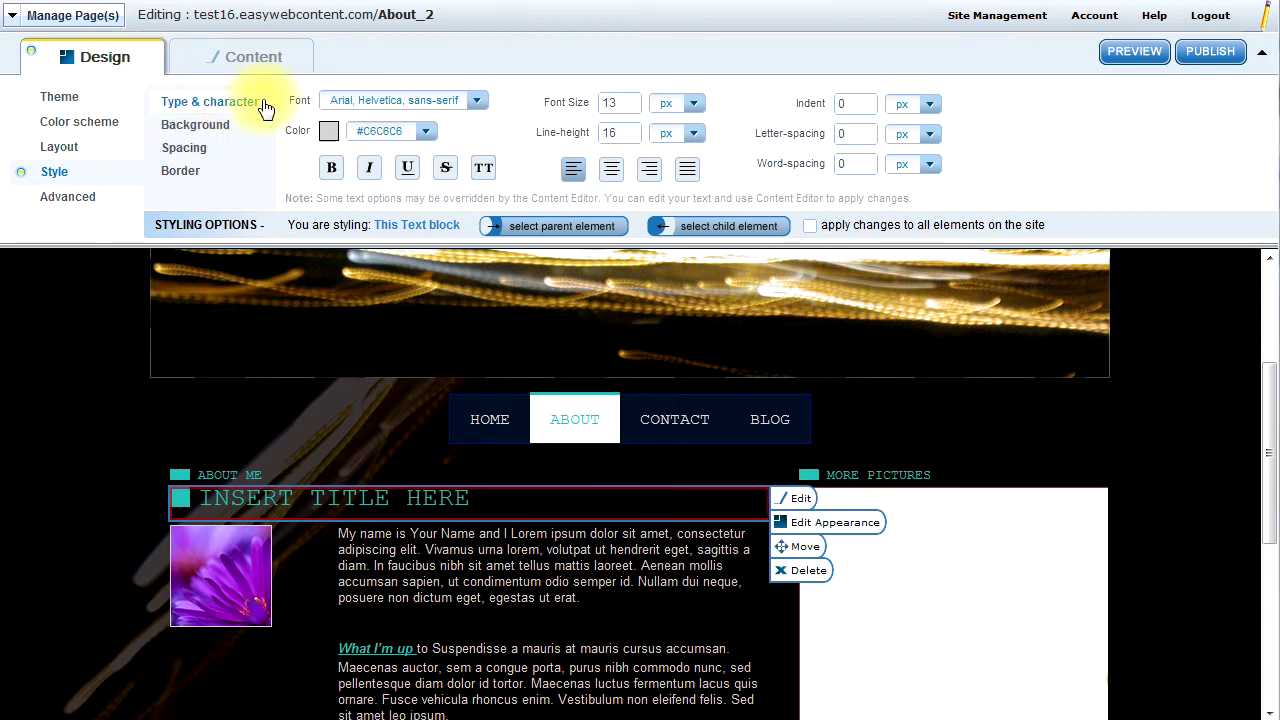
left_click(394, 101)
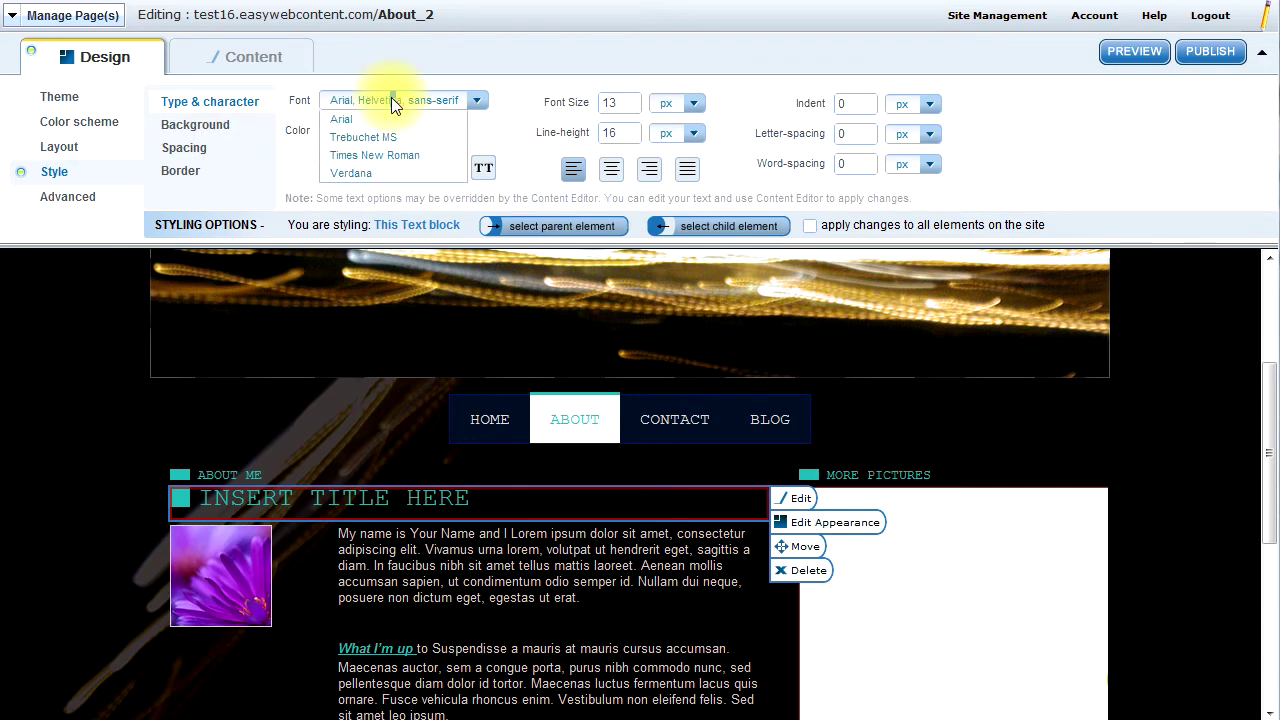
left_click(368, 141)
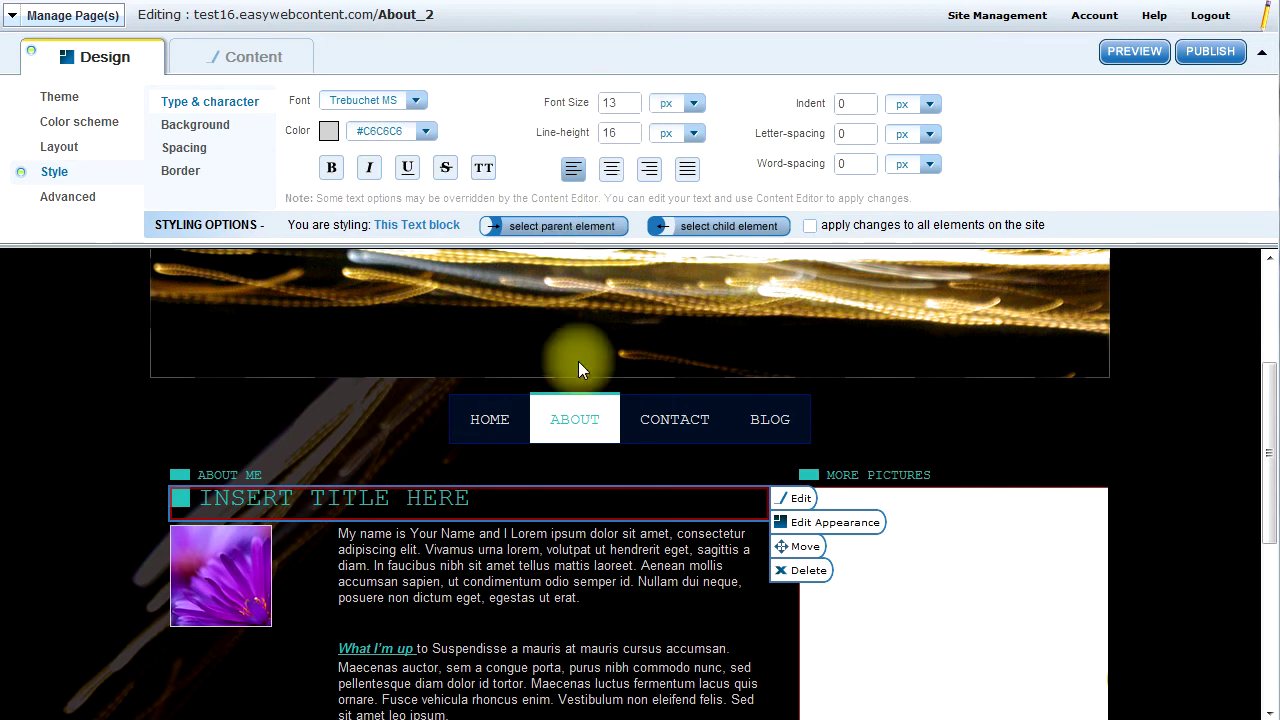
Change the INSERT TITLE HERE text font to Courier and save the change
double_click(592, 497)
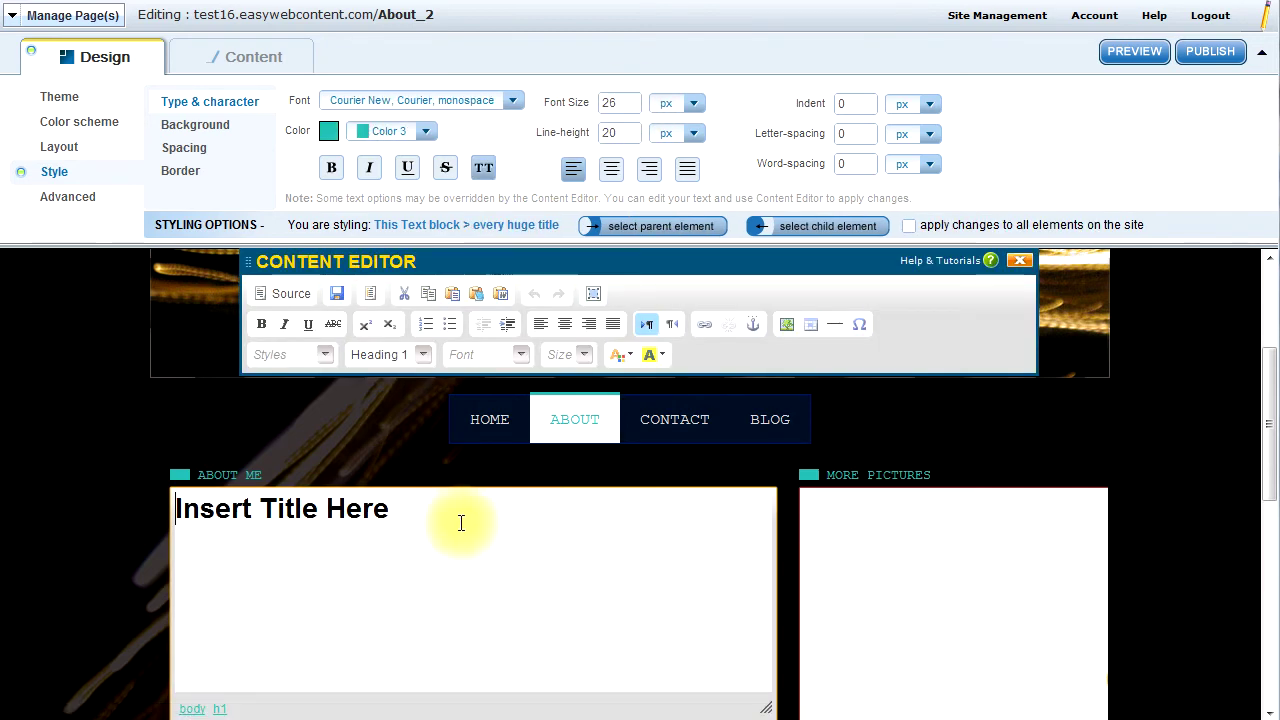
left_click_drag(449, 523, 171, 490)
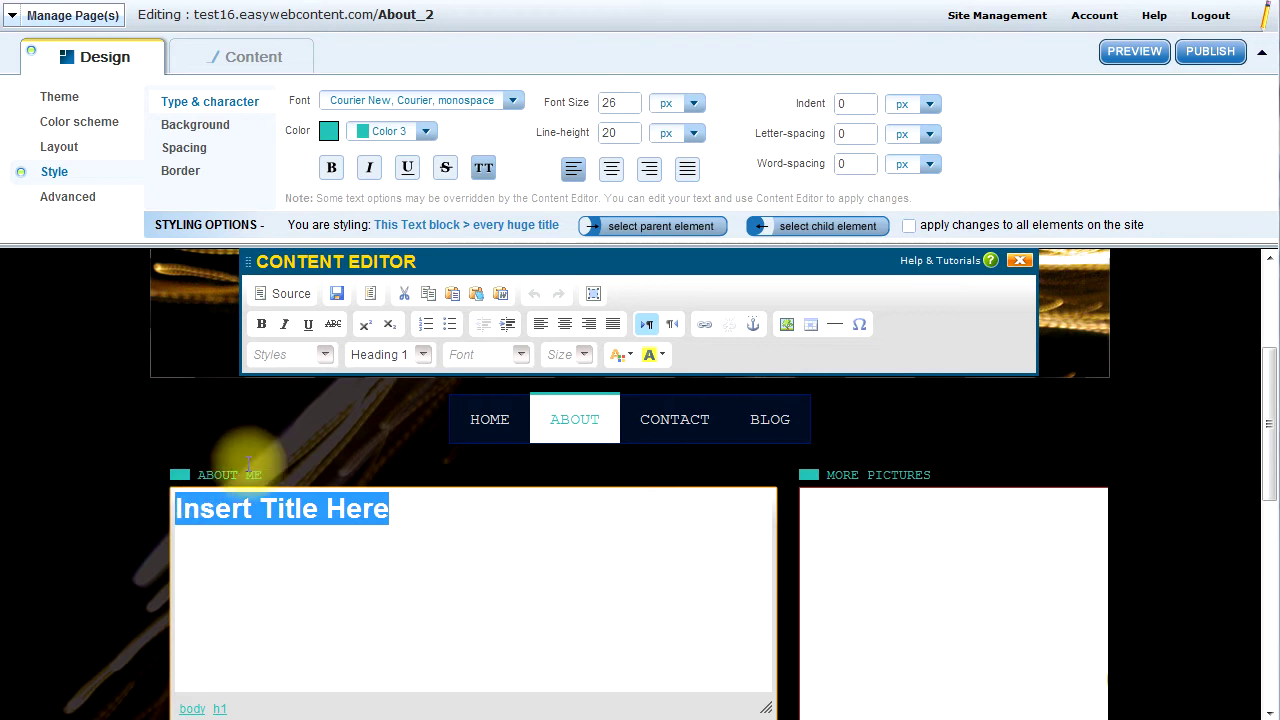
left_click(520, 354)
left_click(483, 410)
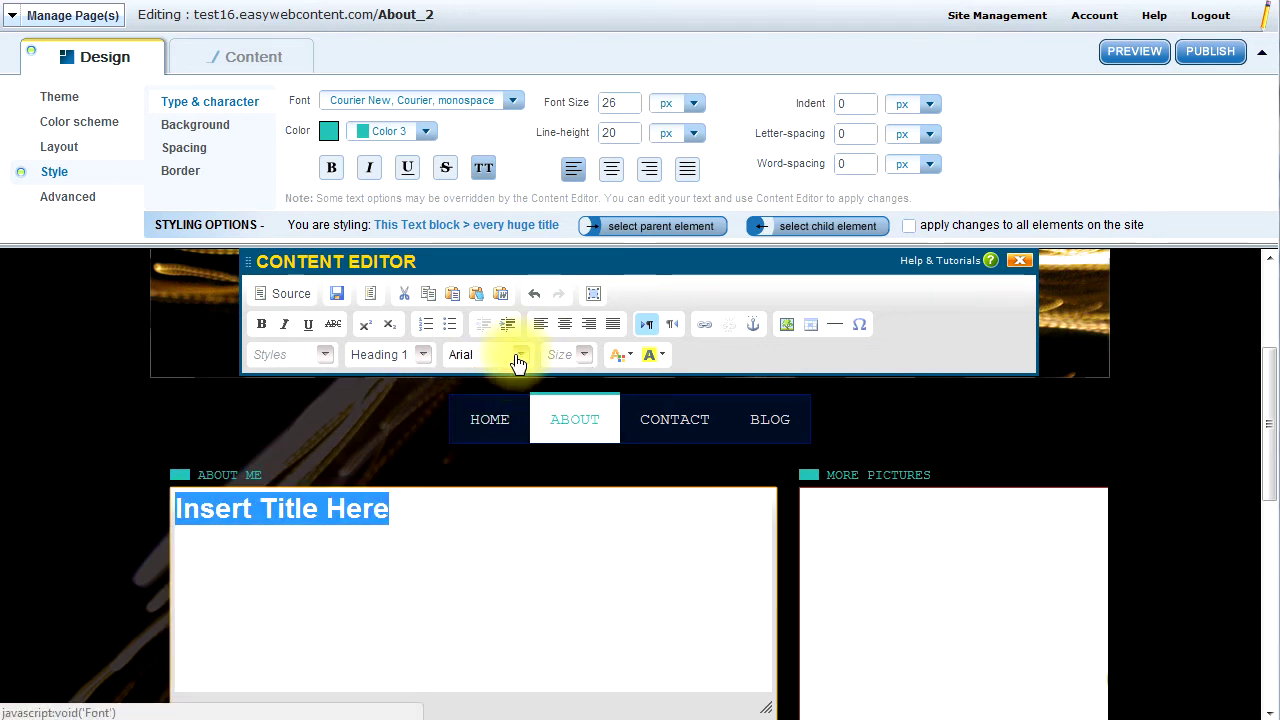
left_click(520, 354)
left_click(492, 447)
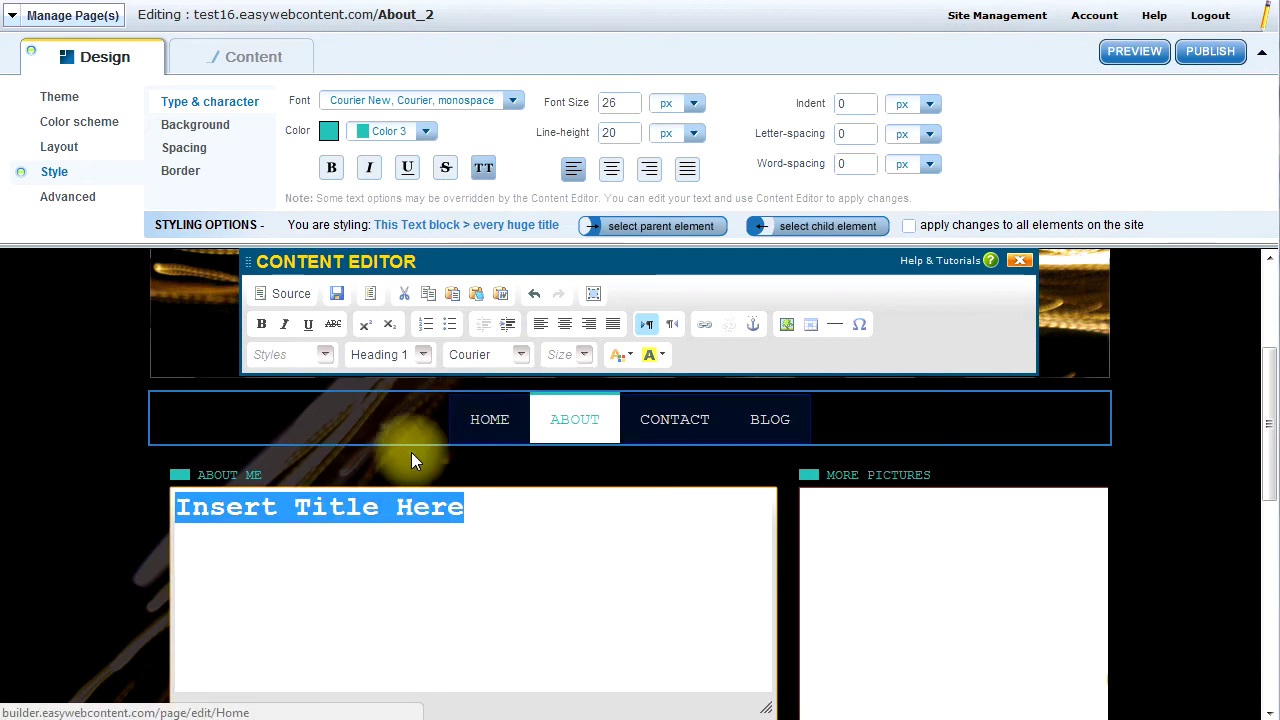
left_click(360, 495)
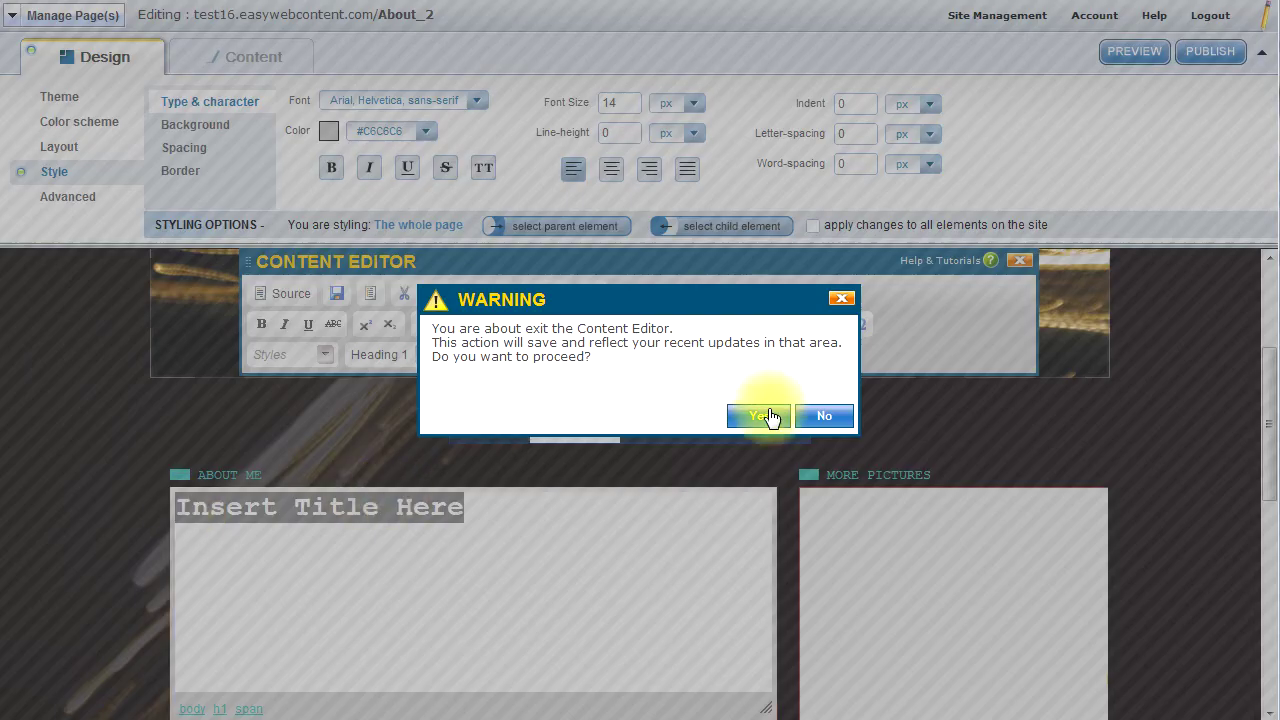
left_click(762, 416)
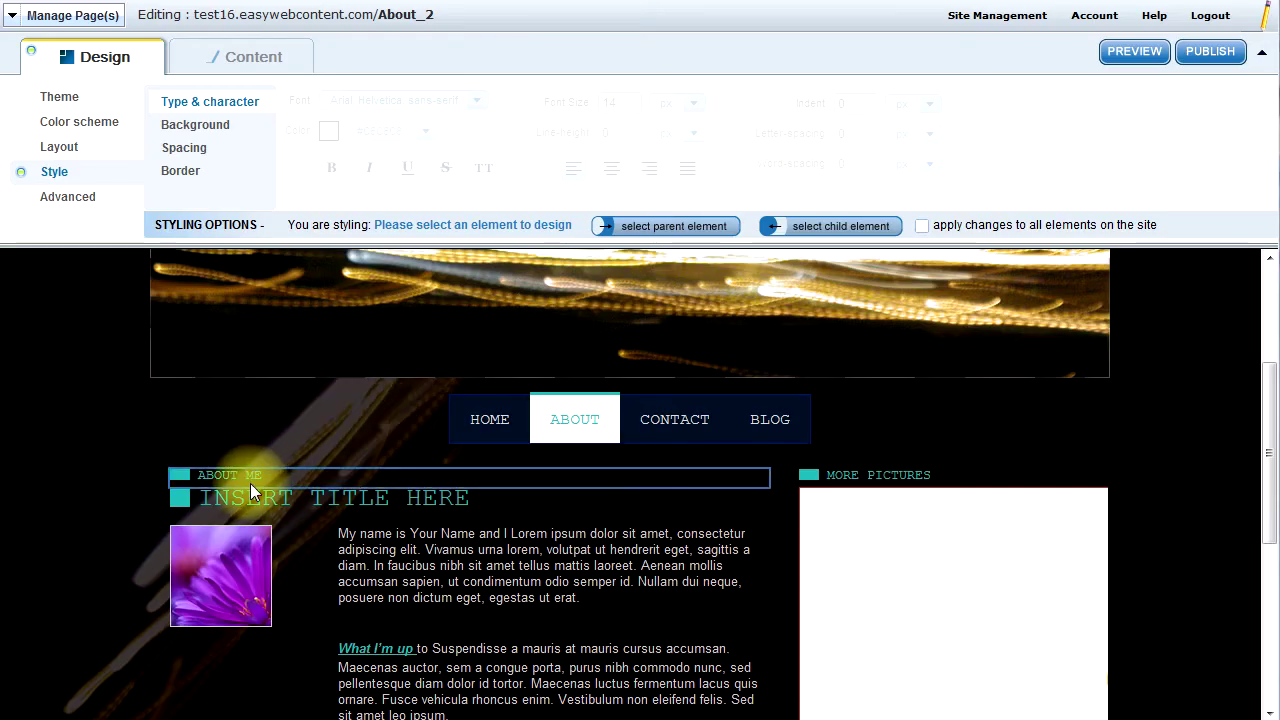
Give the About Me paragraph block 14 px left and right padding
left_click(190, 125)
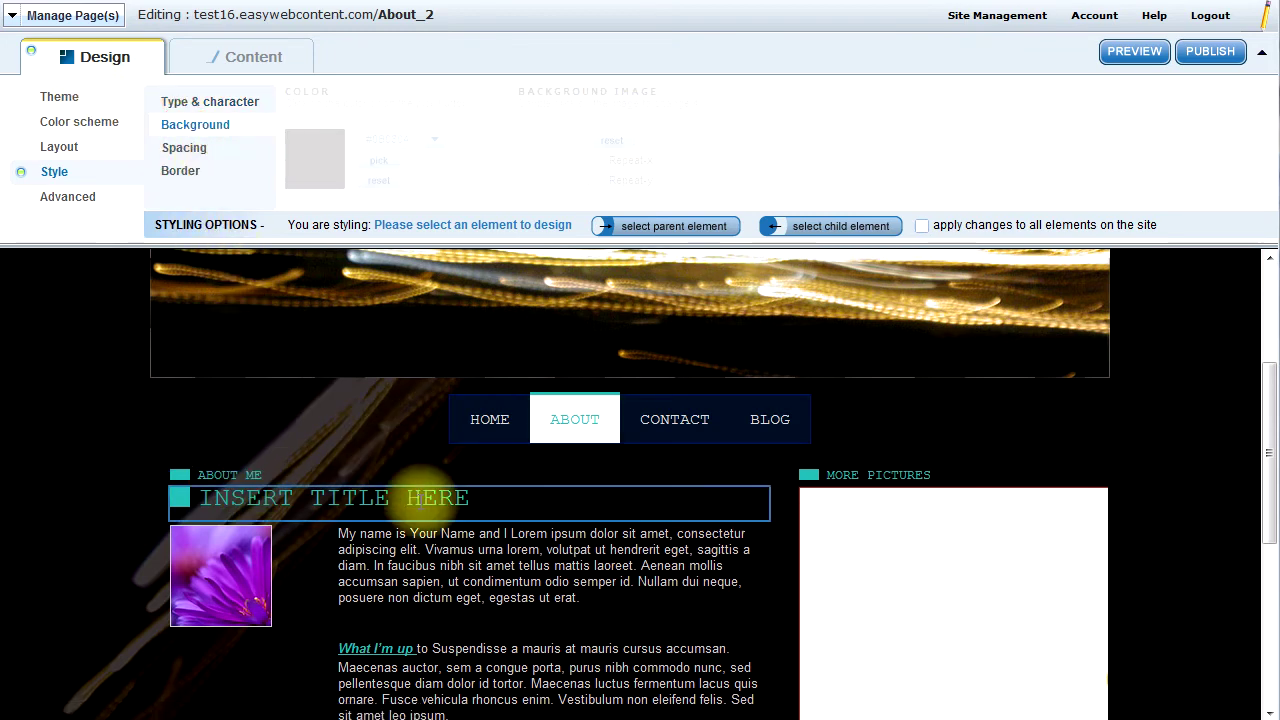
scroll(494, 568, "down", 5)
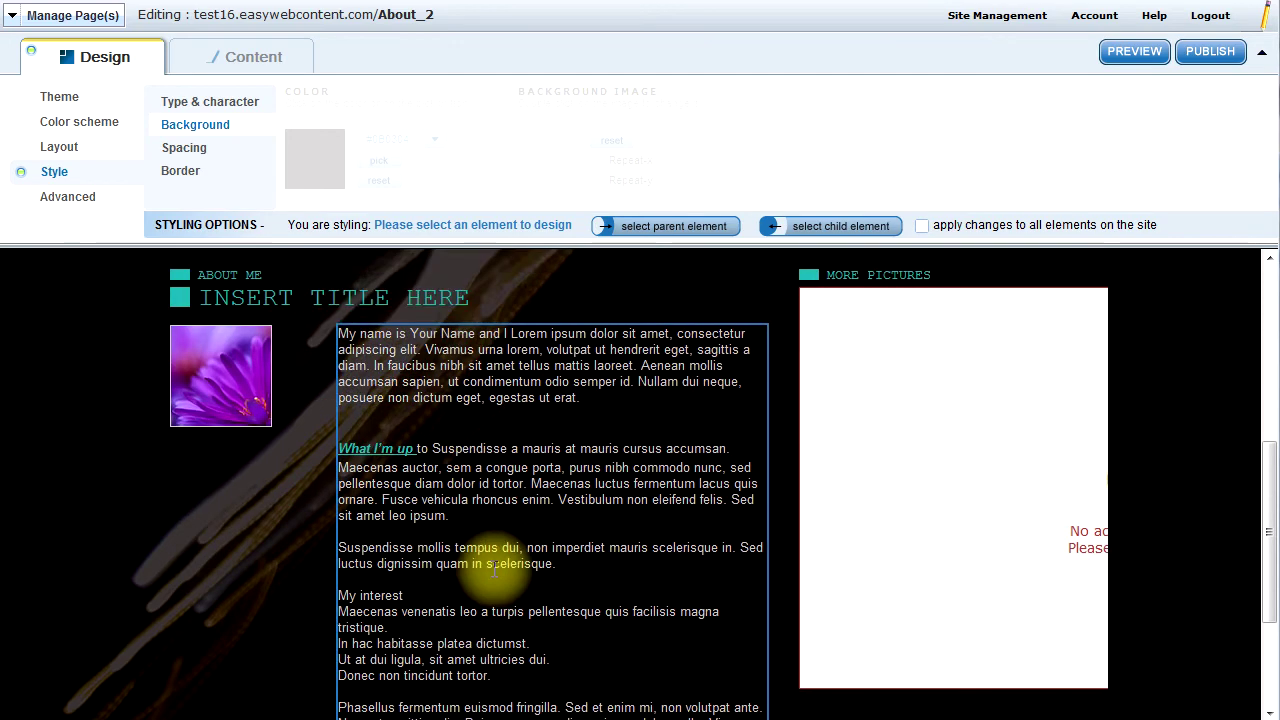
scroll(494, 568, "up", 3)
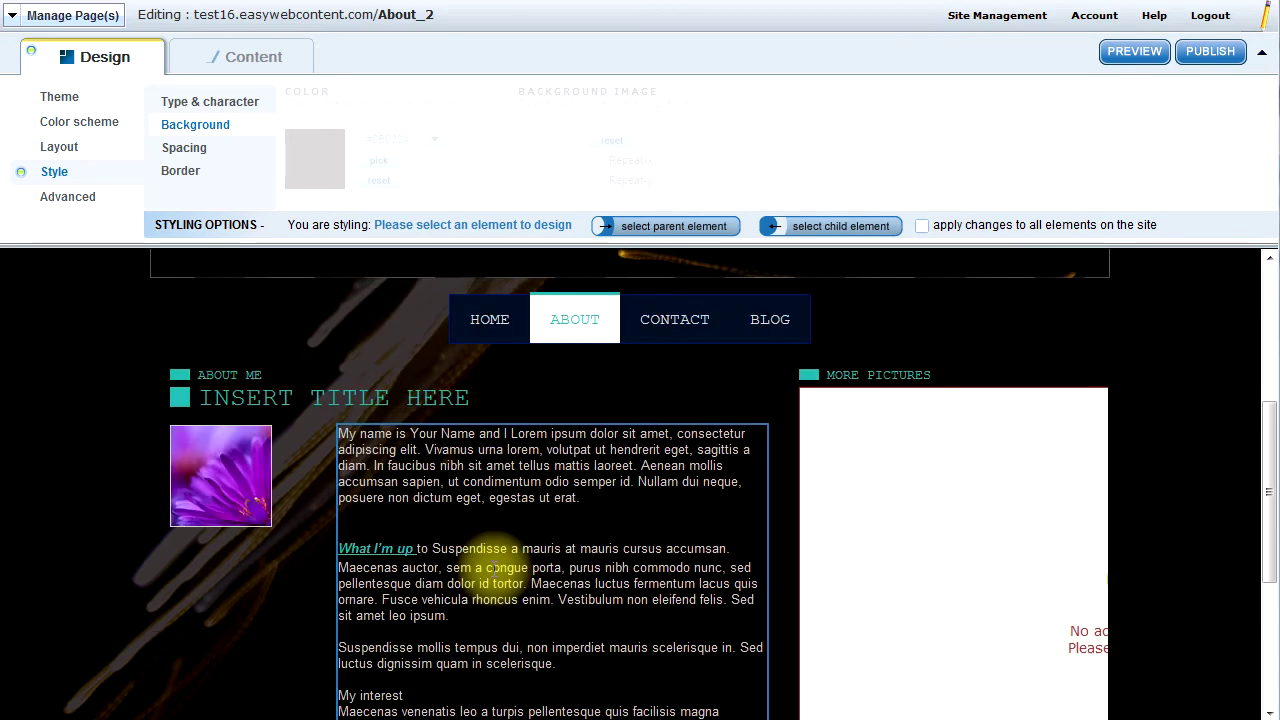
left_click(594, 467)
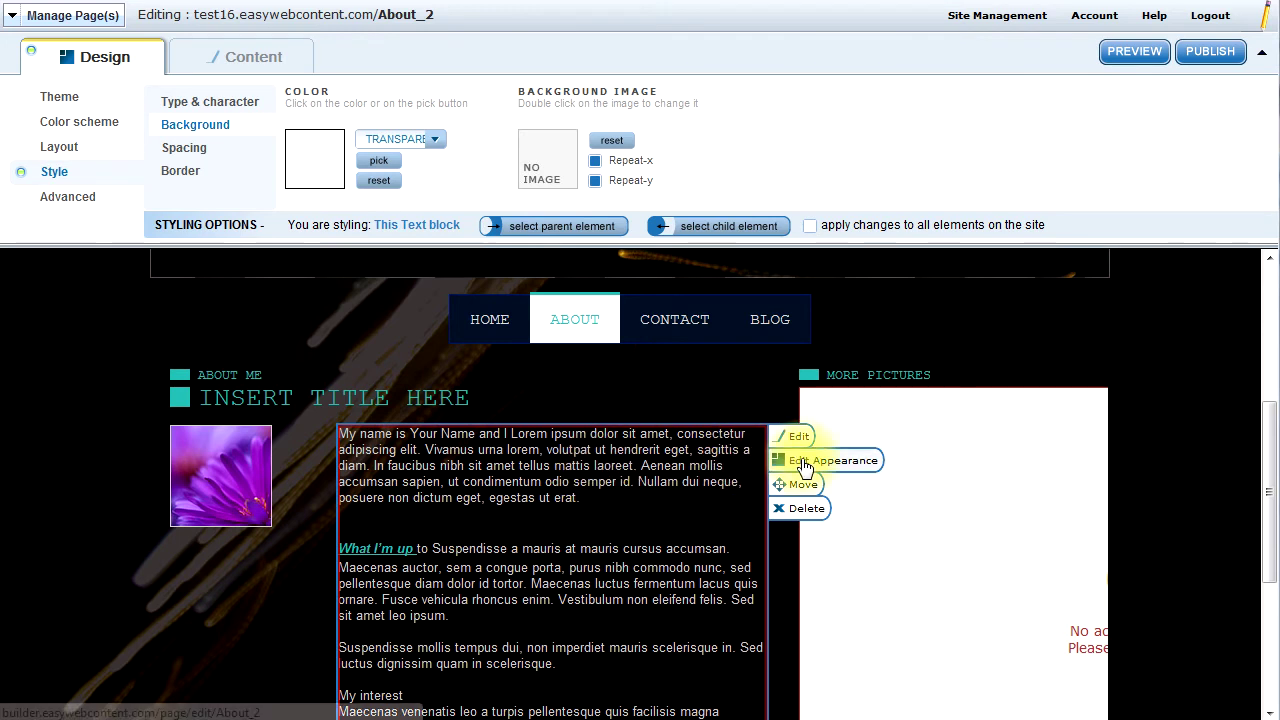
left_click(197, 149)
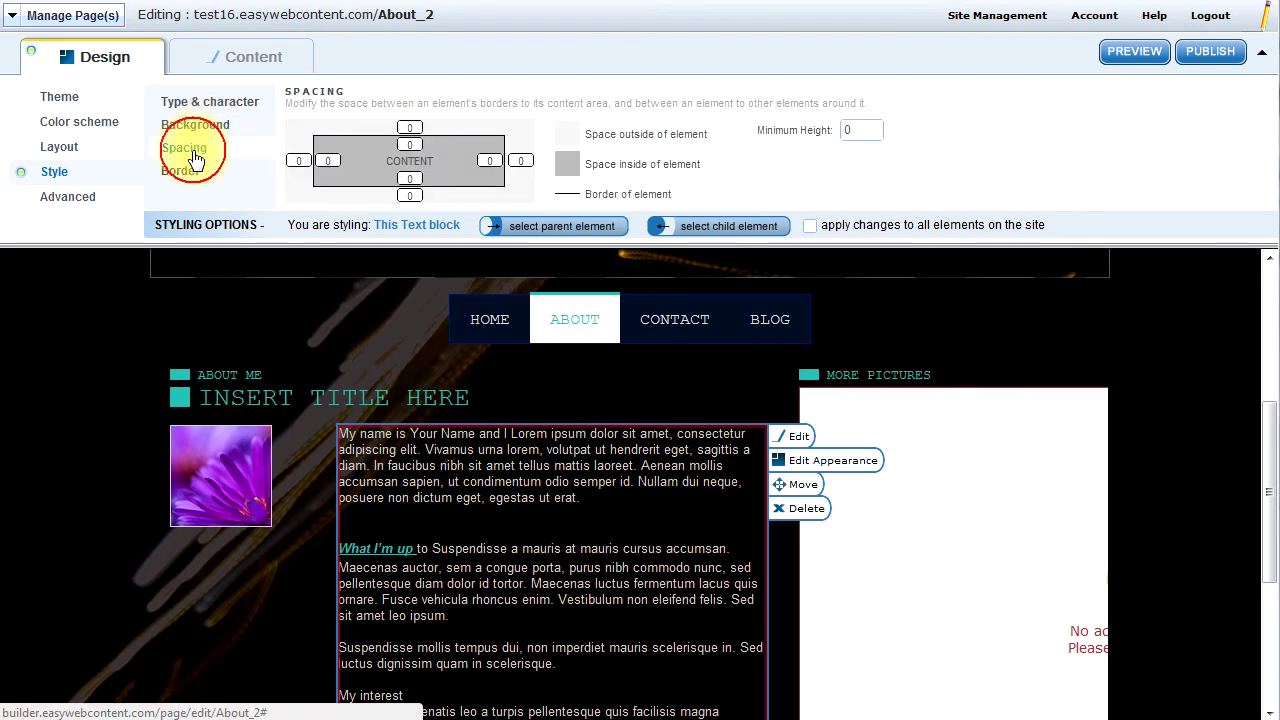
left_click(318, 182)
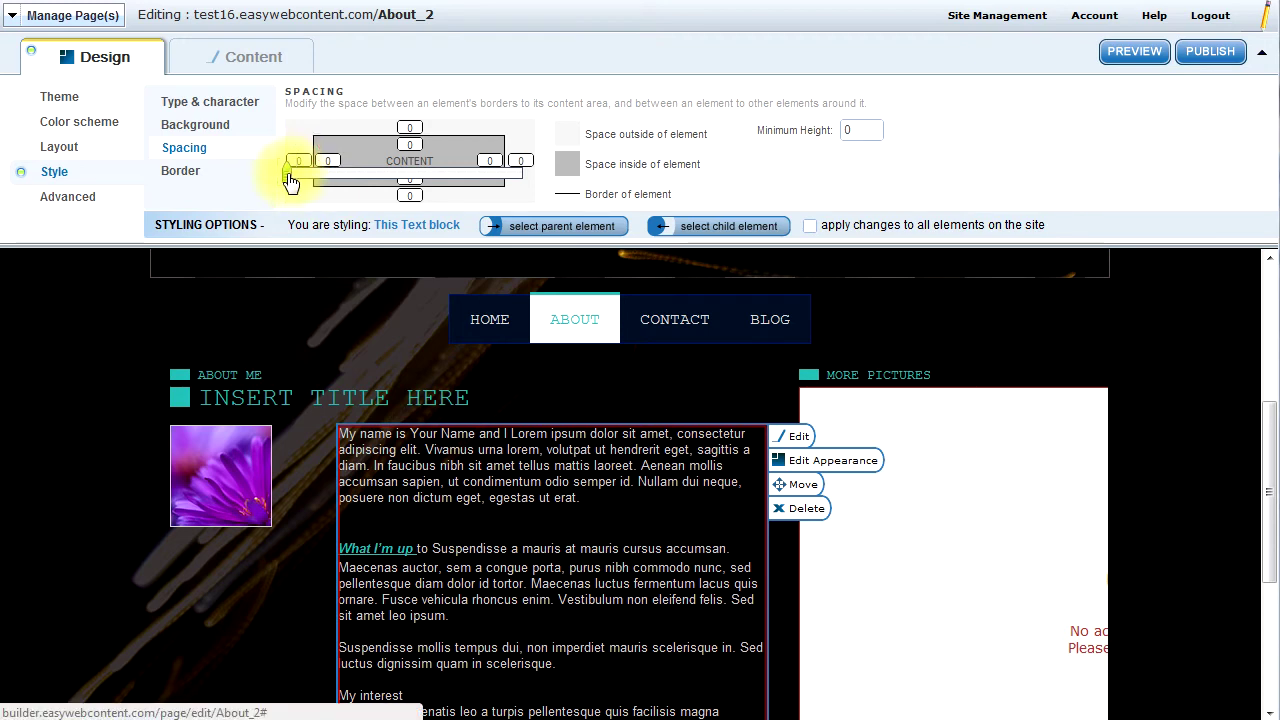
left_click_drag(287, 163, 332, 170)
mouse_move(484, 161)
left_mouse_down()
mouse_move(482, 176)
mouse_move(497, 174)
left_mouse_up()
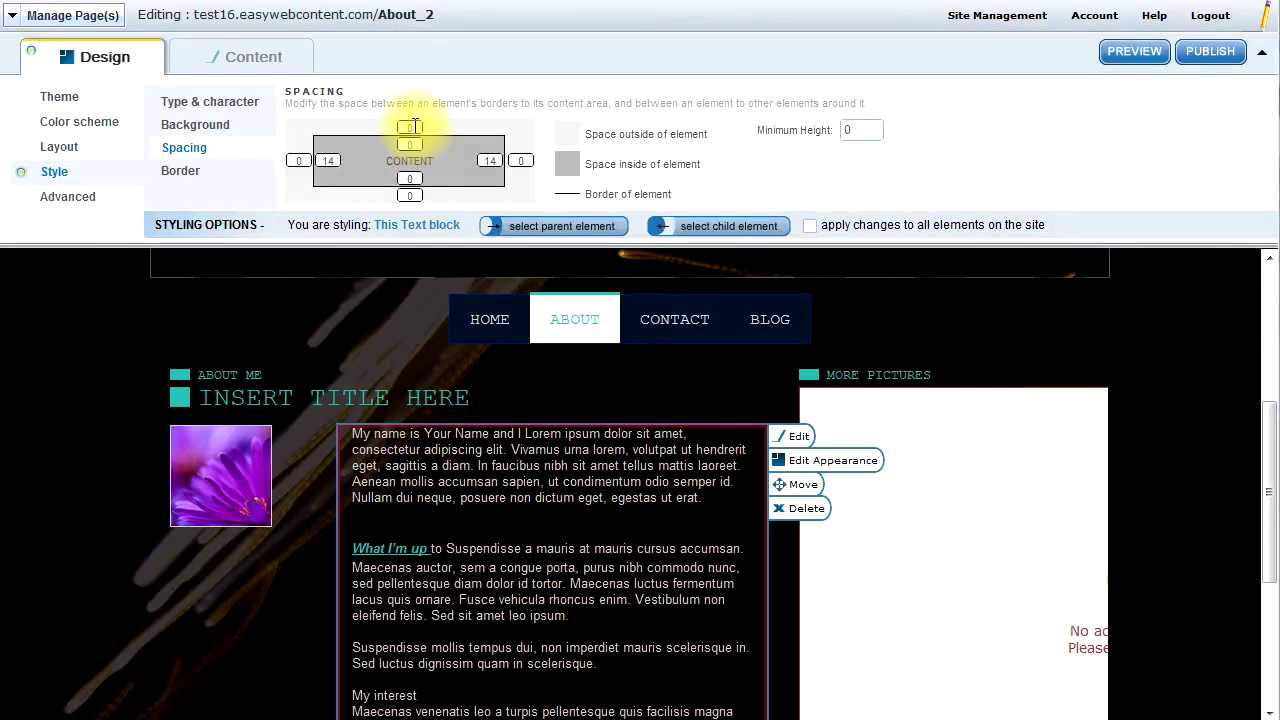
mouse_move(412, 128)
left_mouse_down()
mouse_move(415, 152)
mouse_move(427, 151)
mouse_move(409, 141)
left_mouse_up()
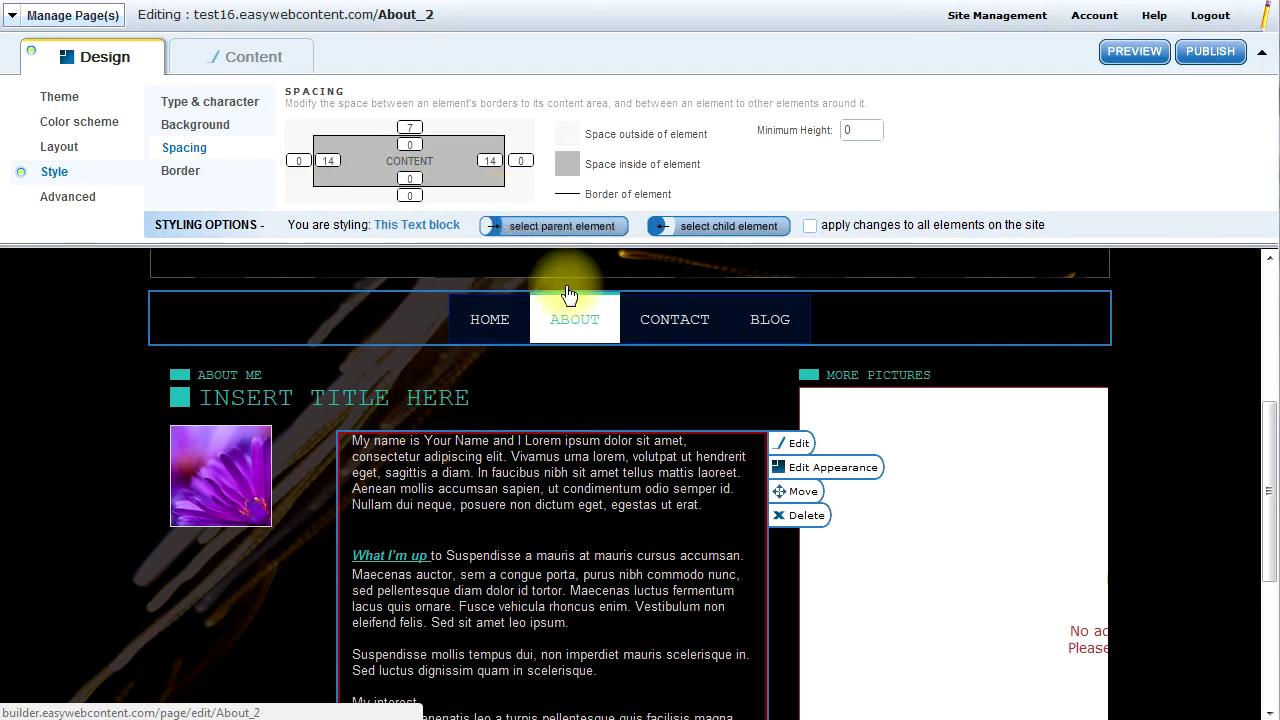
left_click(561, 228)
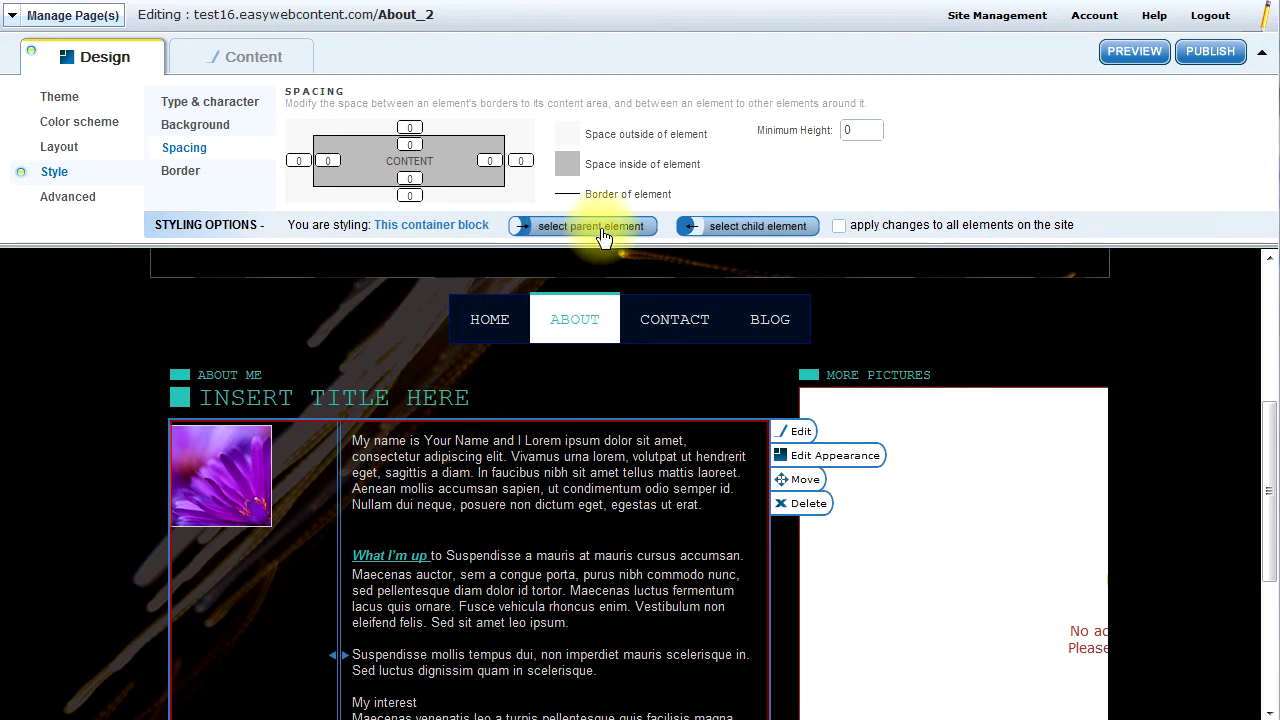
left_click(601, 231)
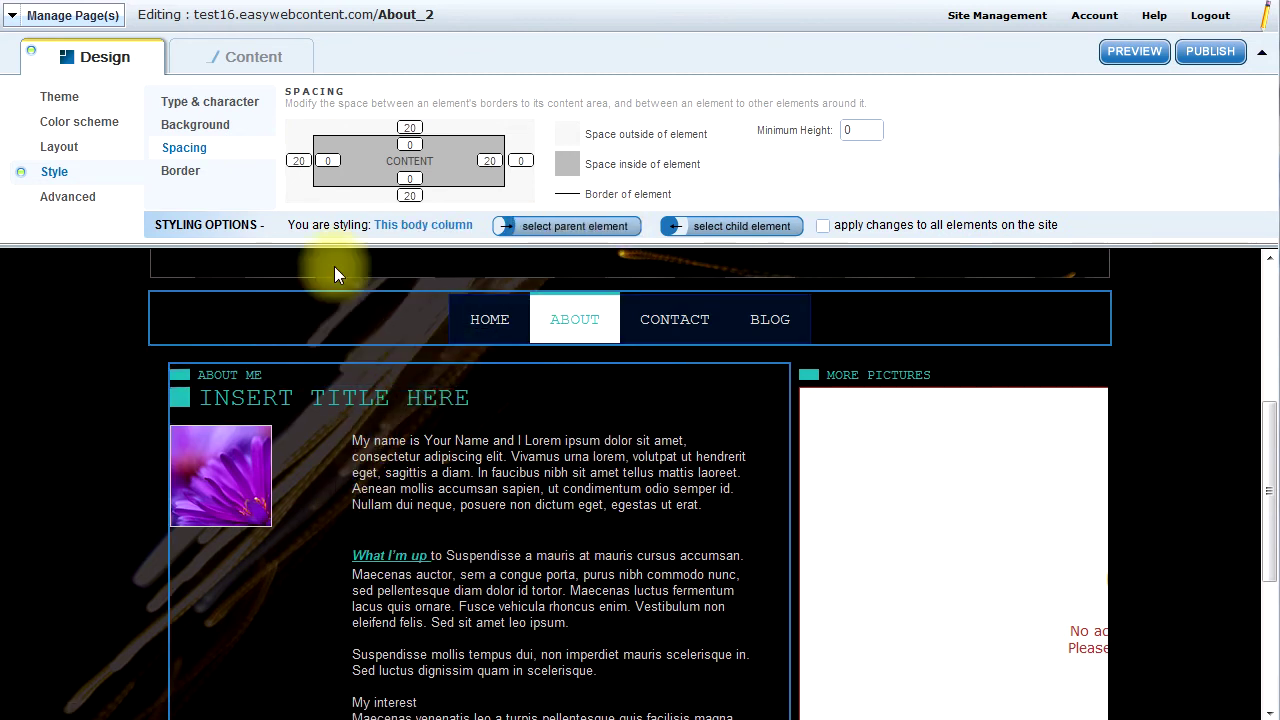
left_click(222, 130)
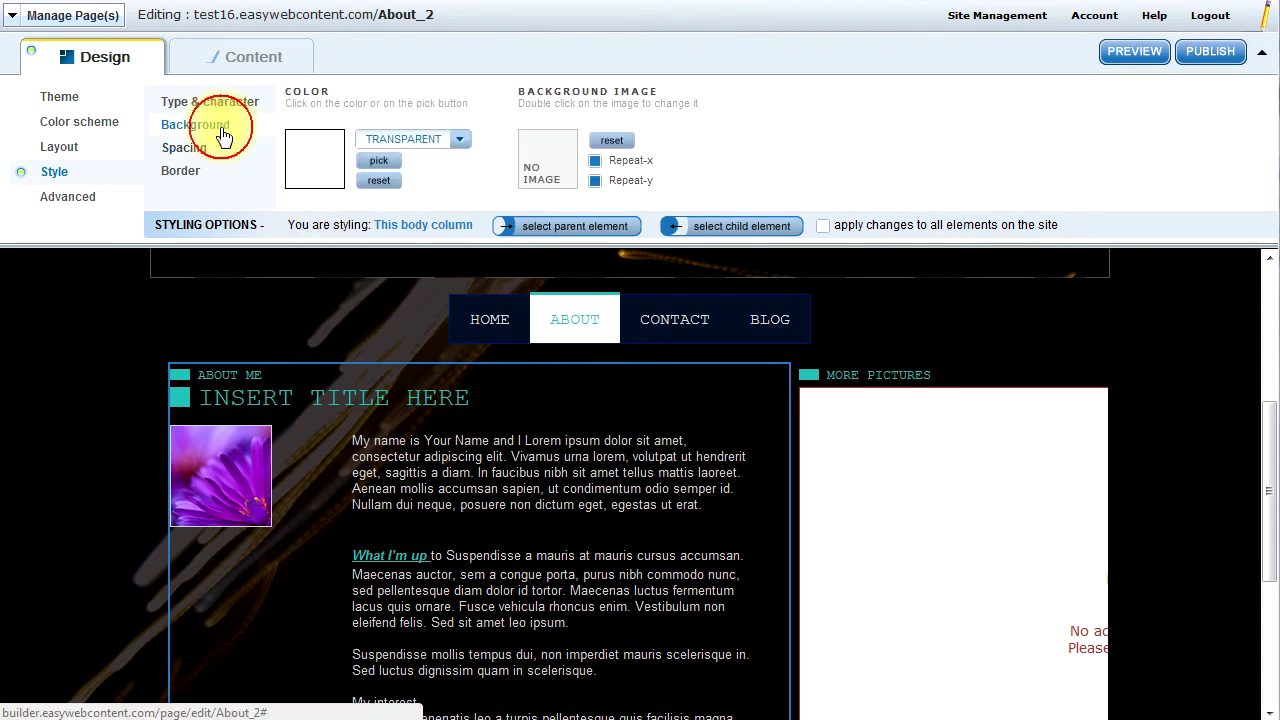
left_click(316, 165)
left_click(313, 220)
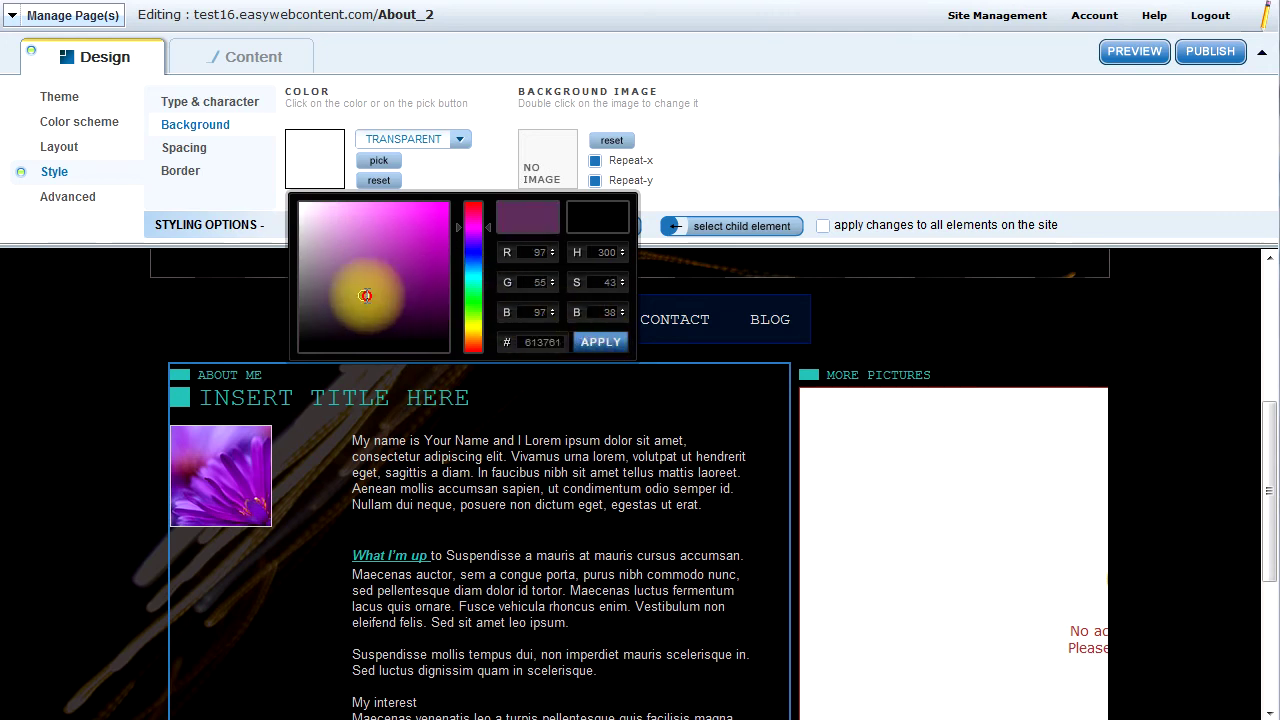
left_click(372, 326)
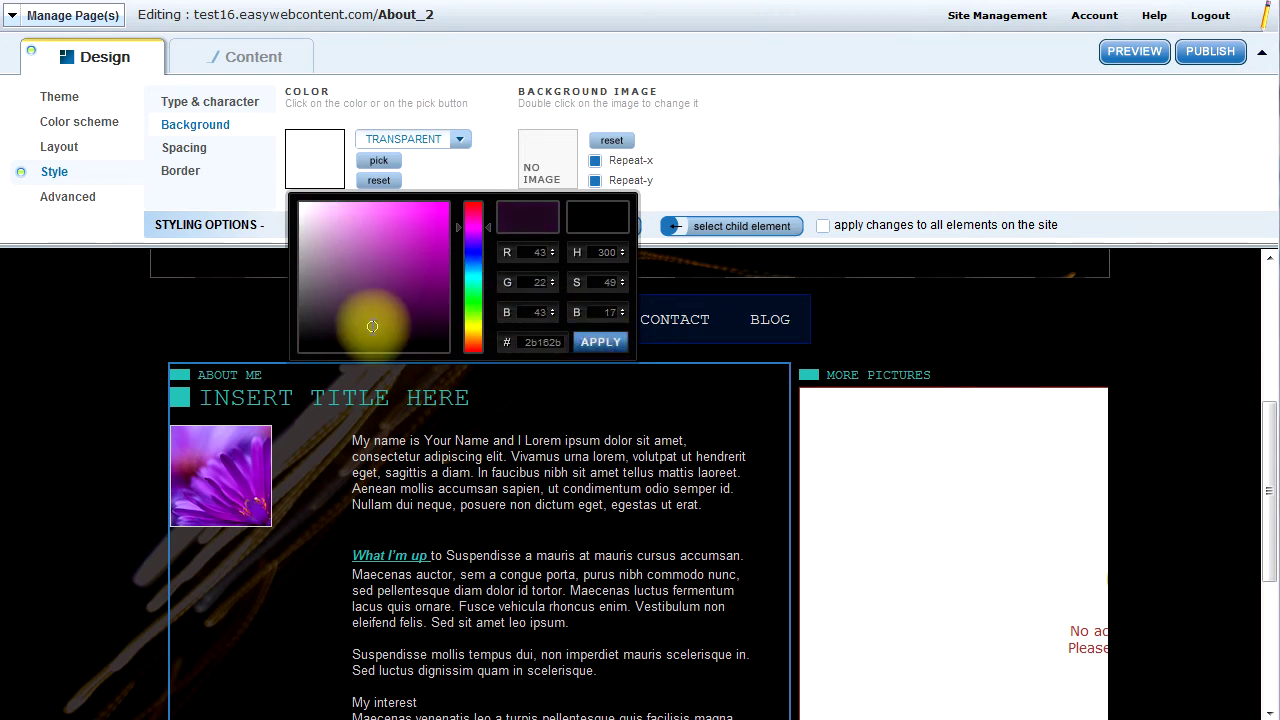
left_click(612, 342)
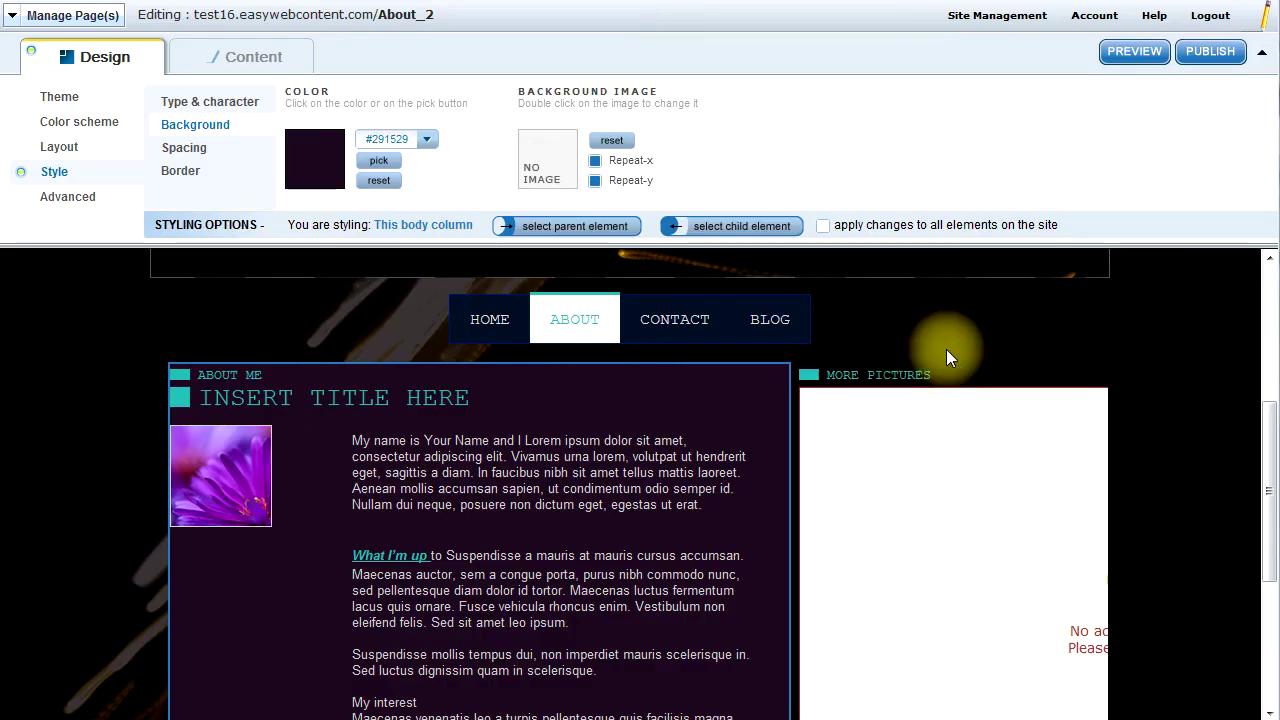
scroll(946, 347, "down", 3)
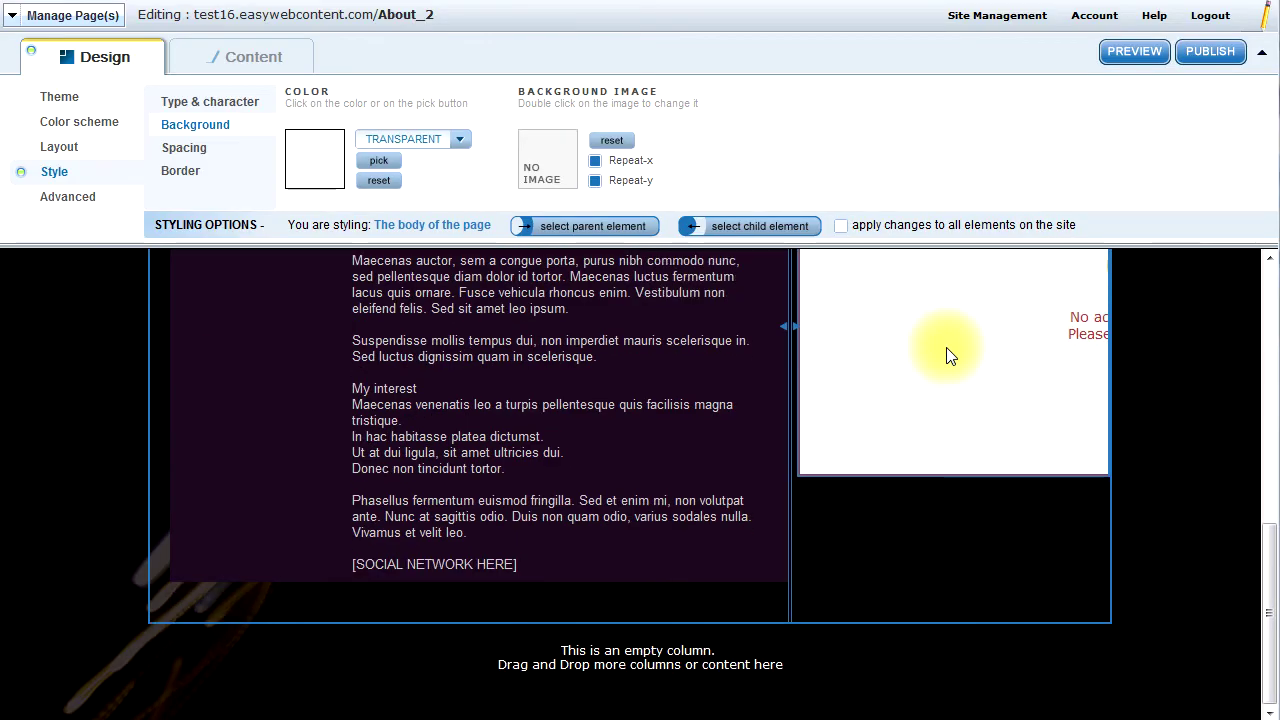
scroll(946, 347, "up", 4)
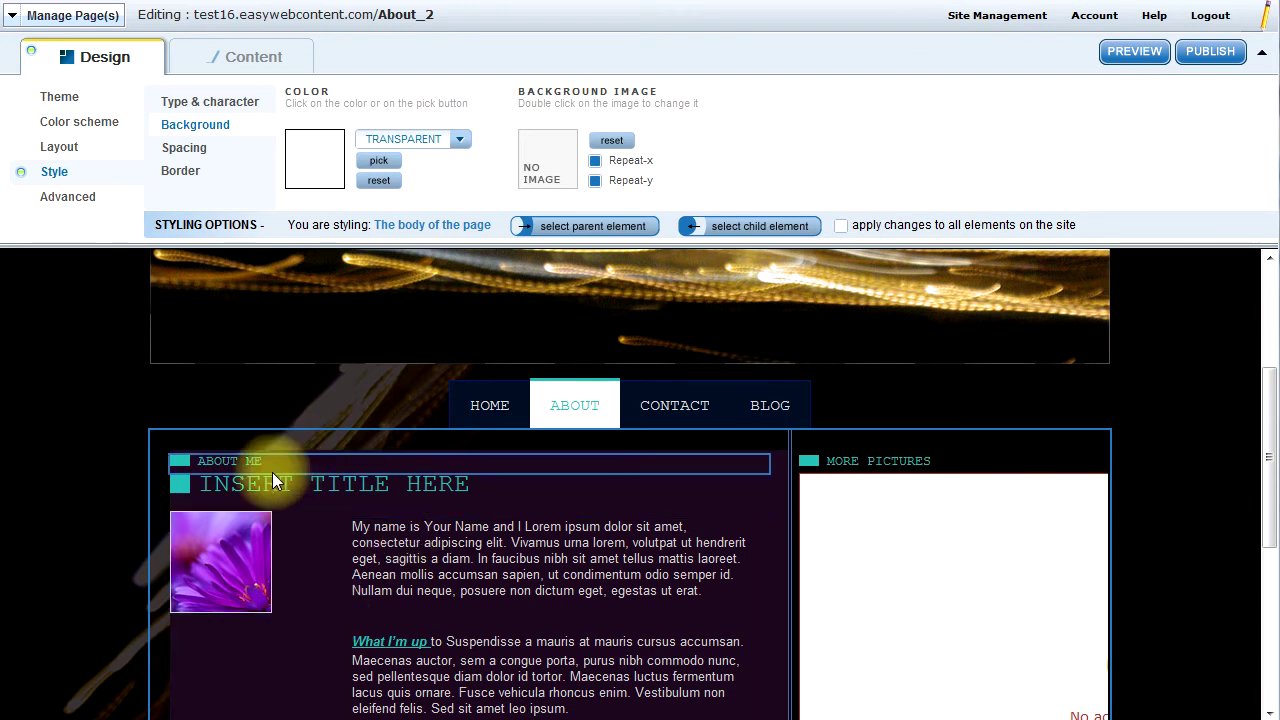
Indent the flower image with a 12 px left margin
left_click(230, 548)
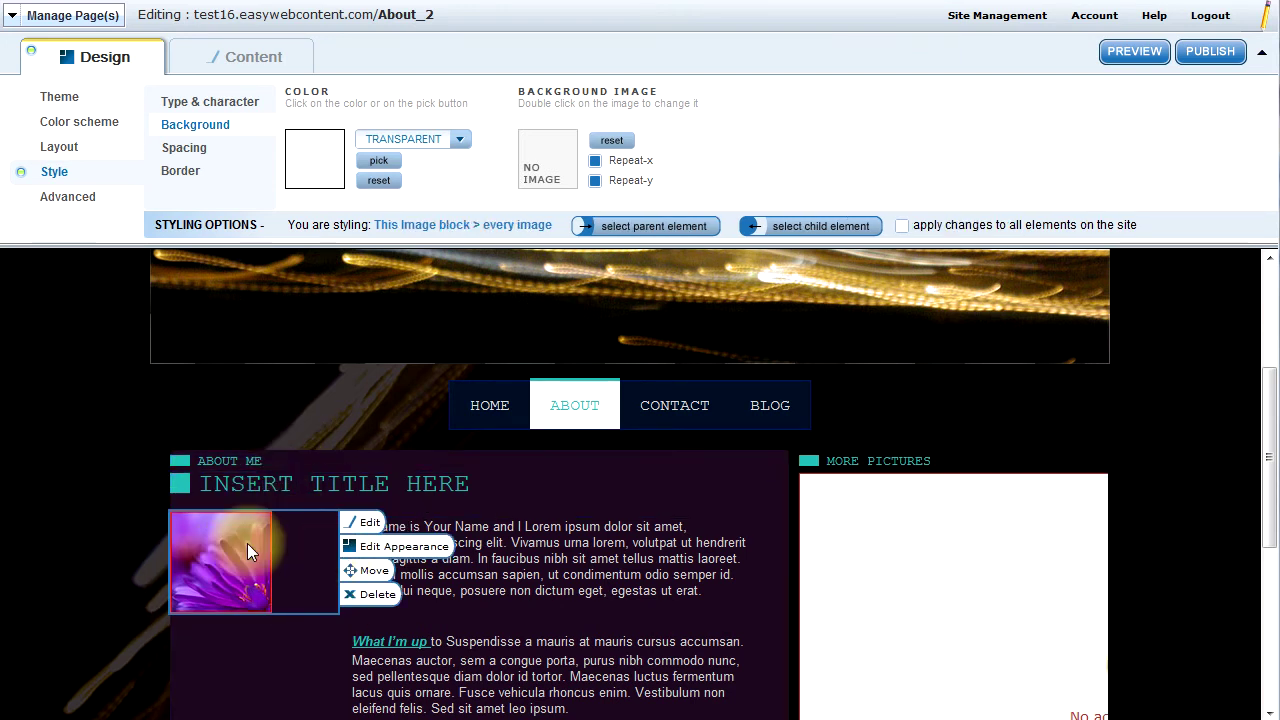
left_click(360, 545)
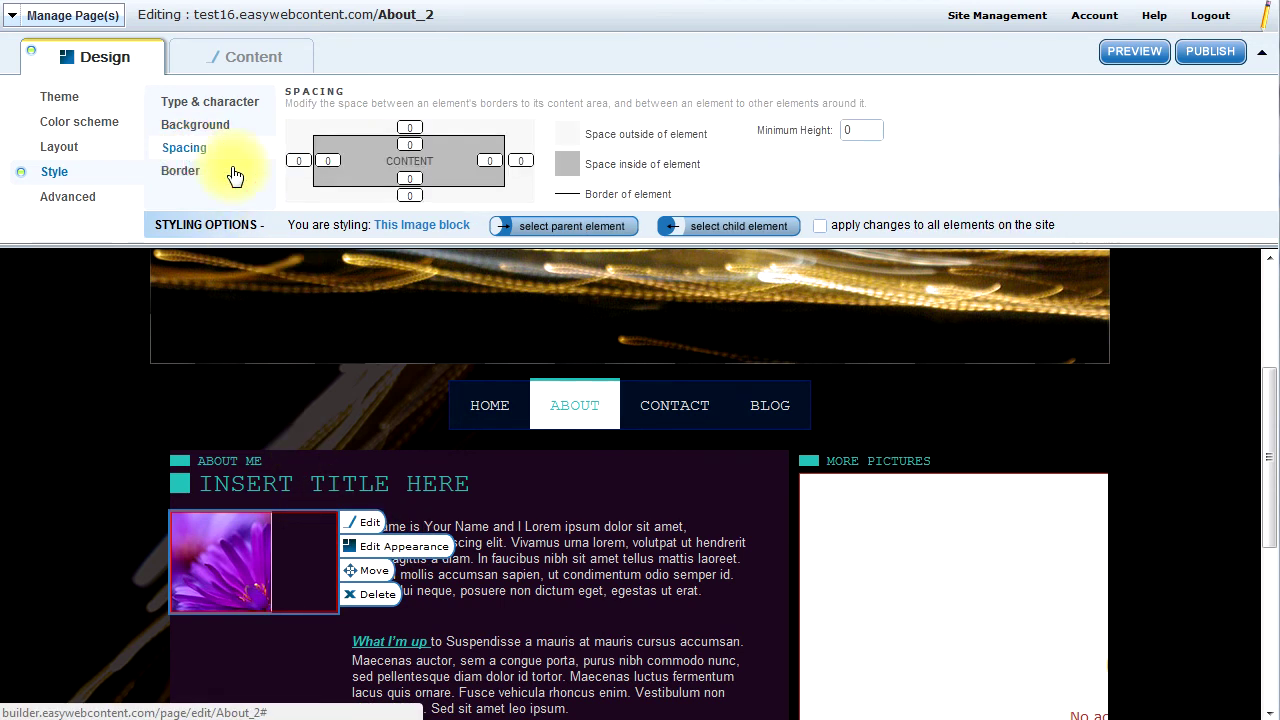
left_click(304, 165)
left_click_drag(290, 180, 298, 171)
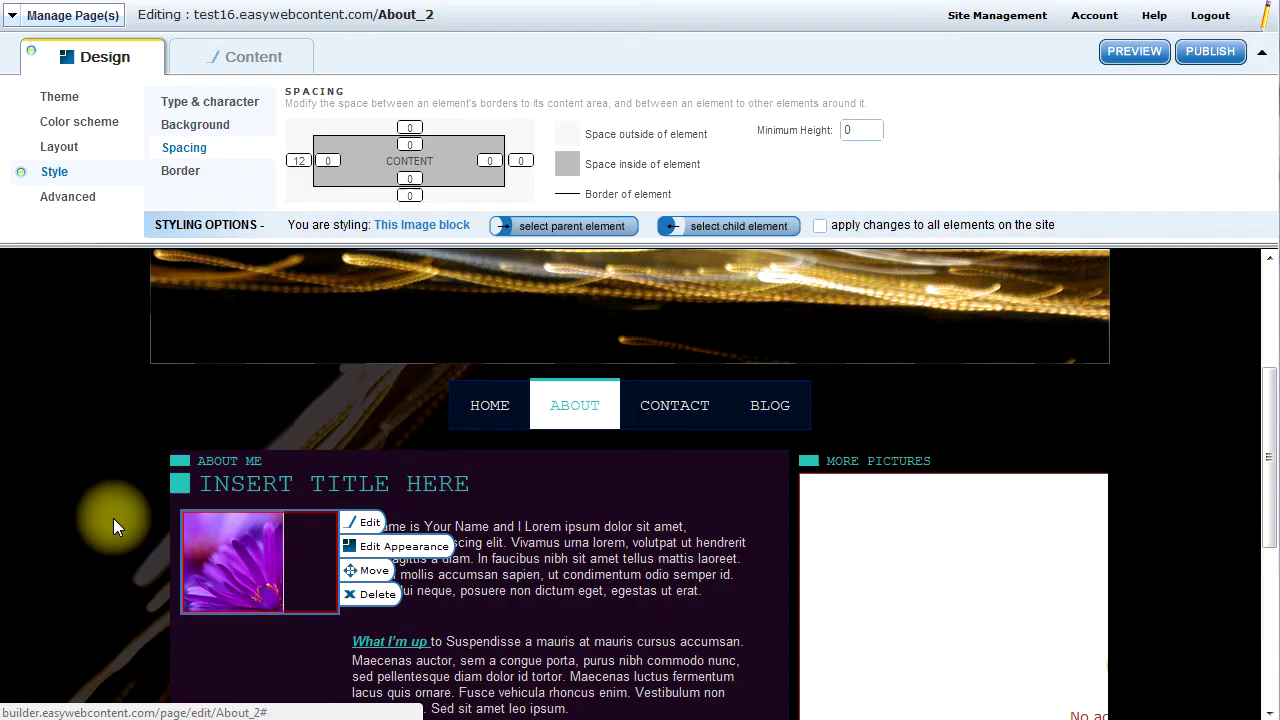
left_click(113, 518)
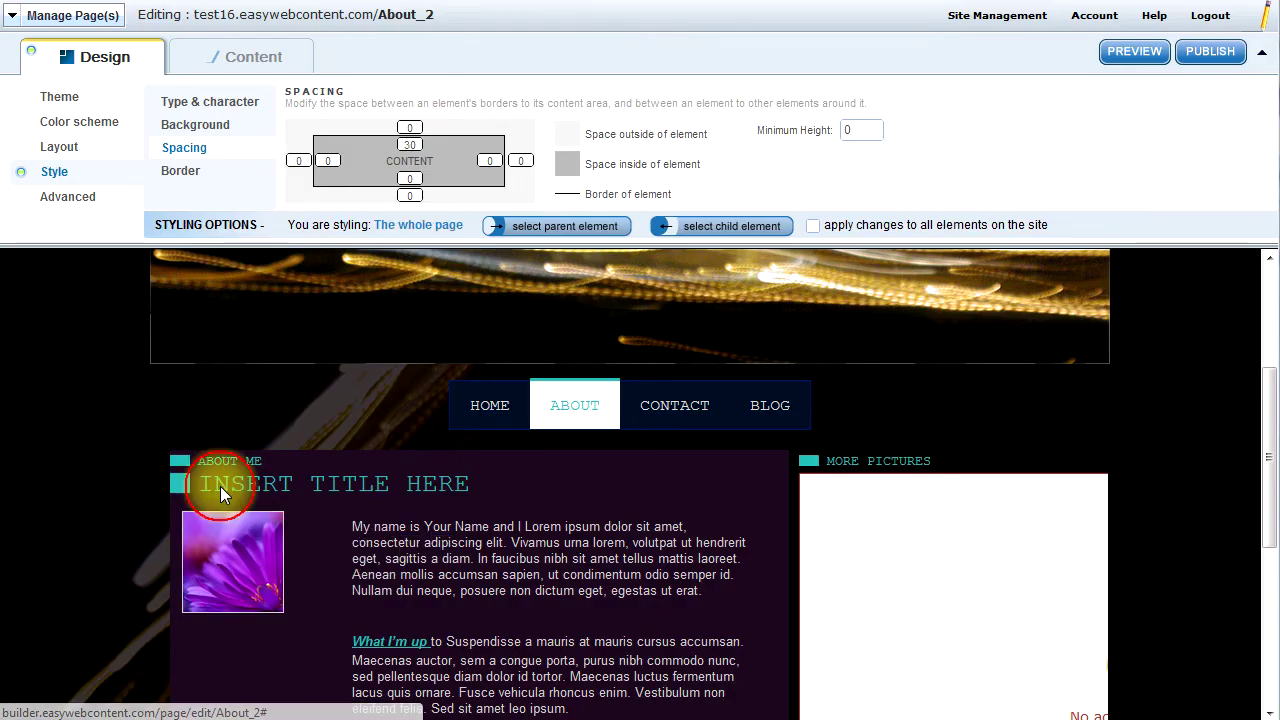
Give the body column a solid 5 px border on all four sides
left_click(783, 456)
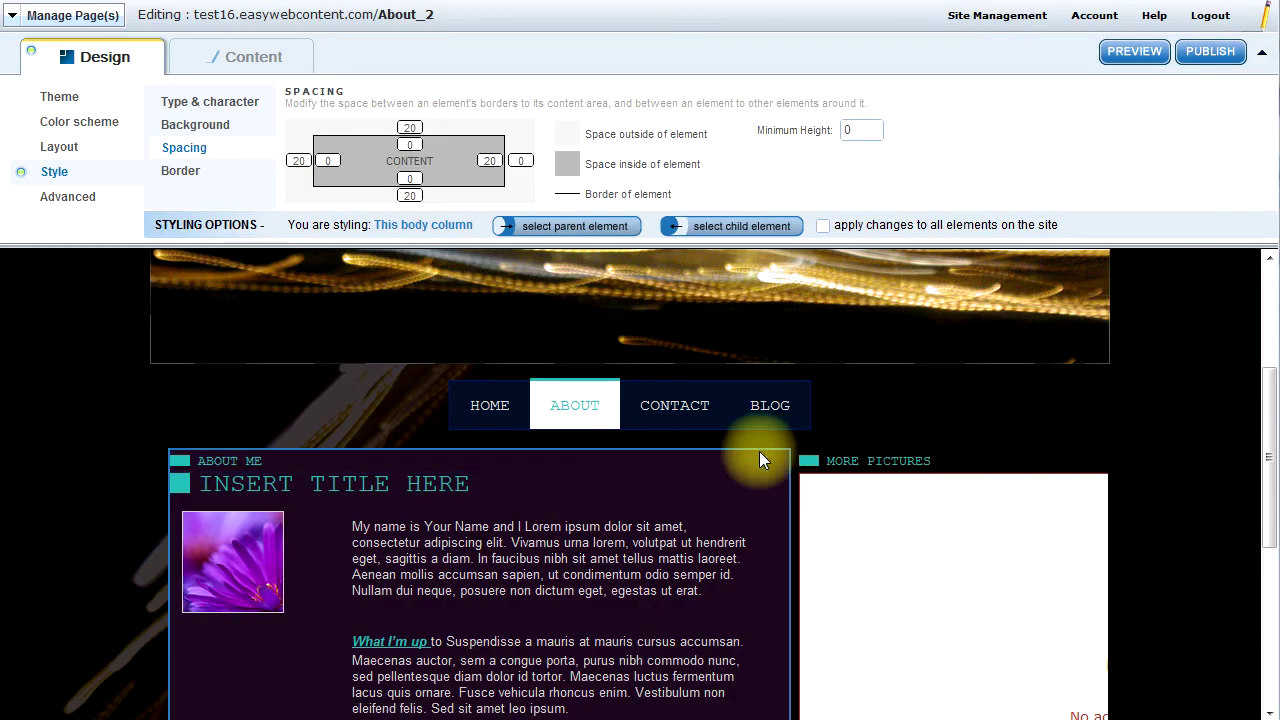
left_click(181, 171)
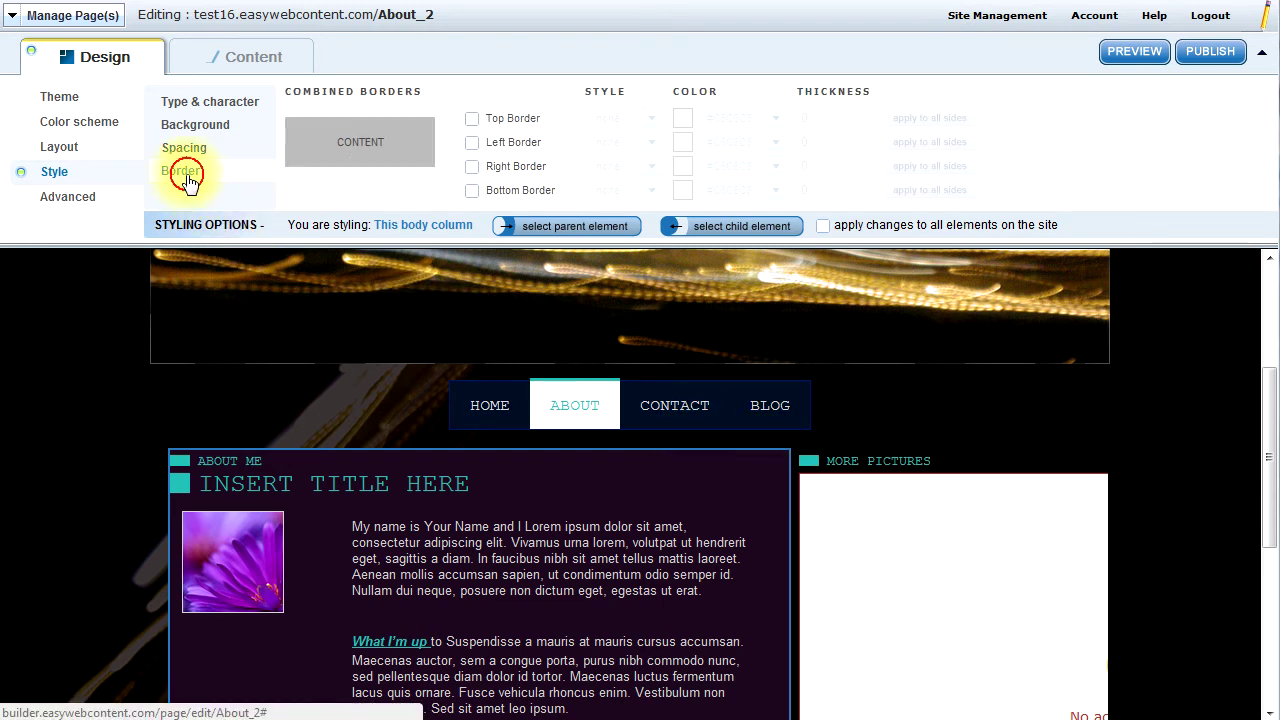
left_click(472, 120)
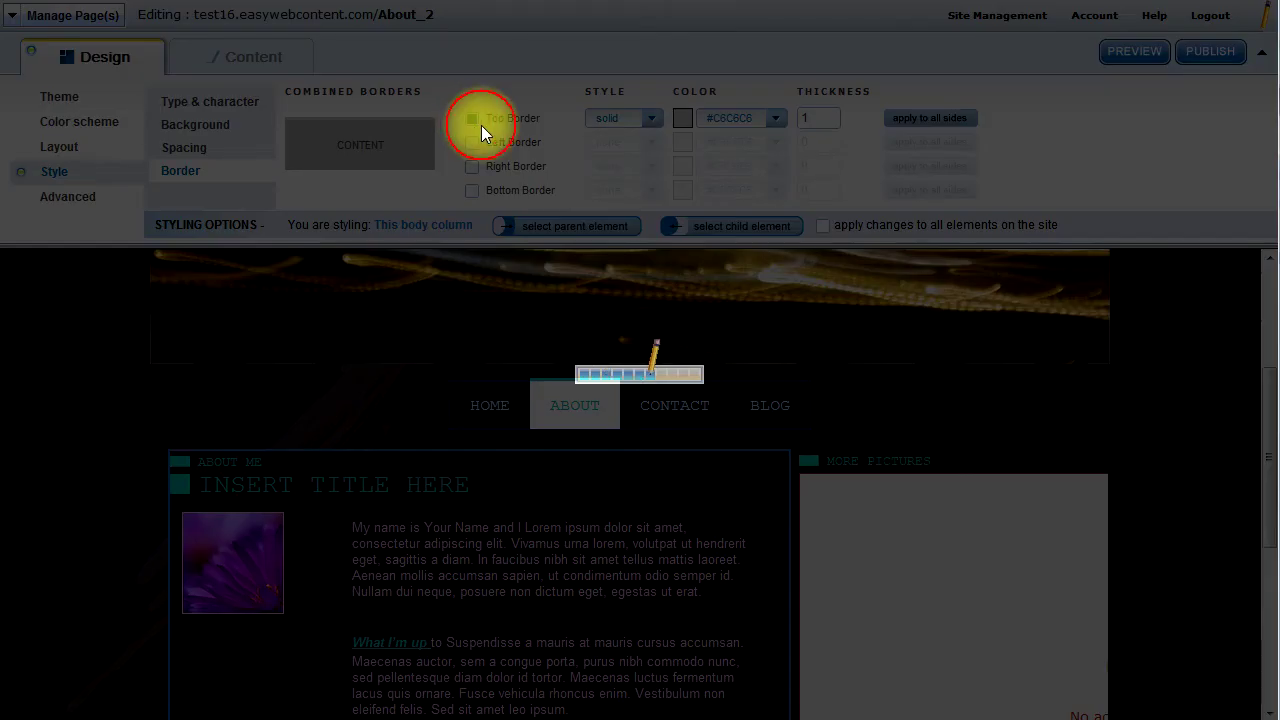
left_click(651, 120)
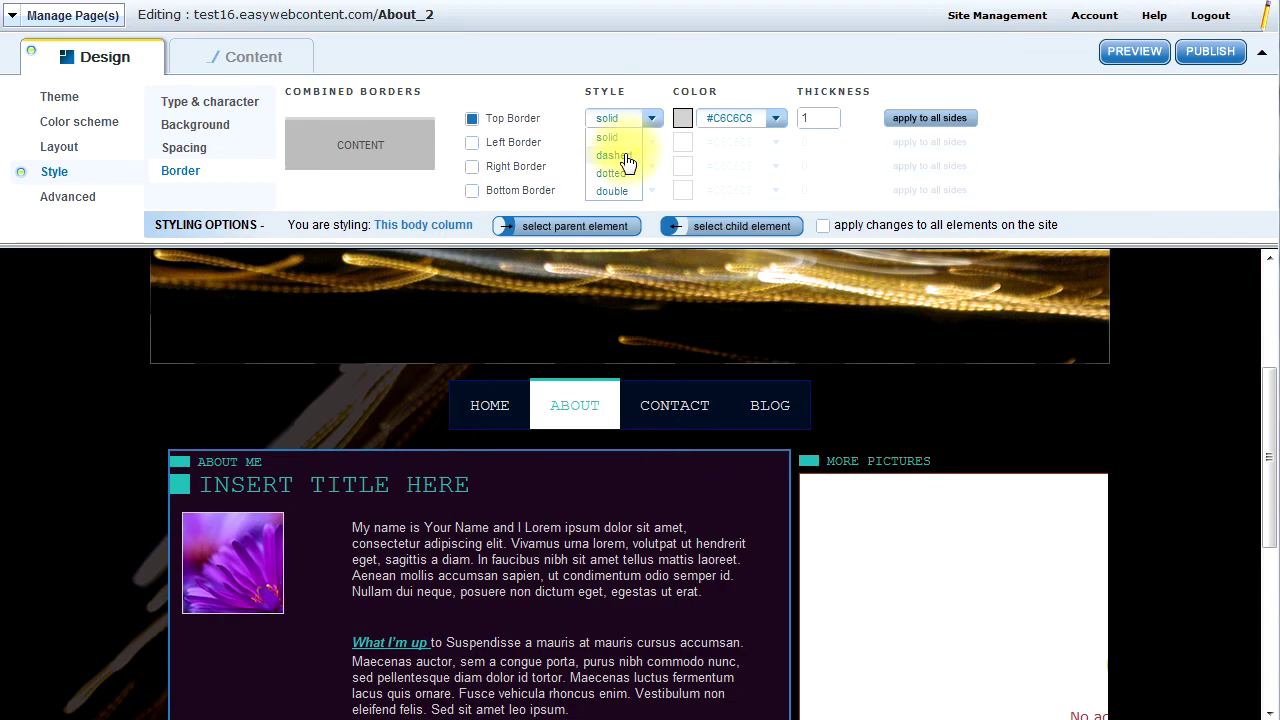
left_click(620, 137)
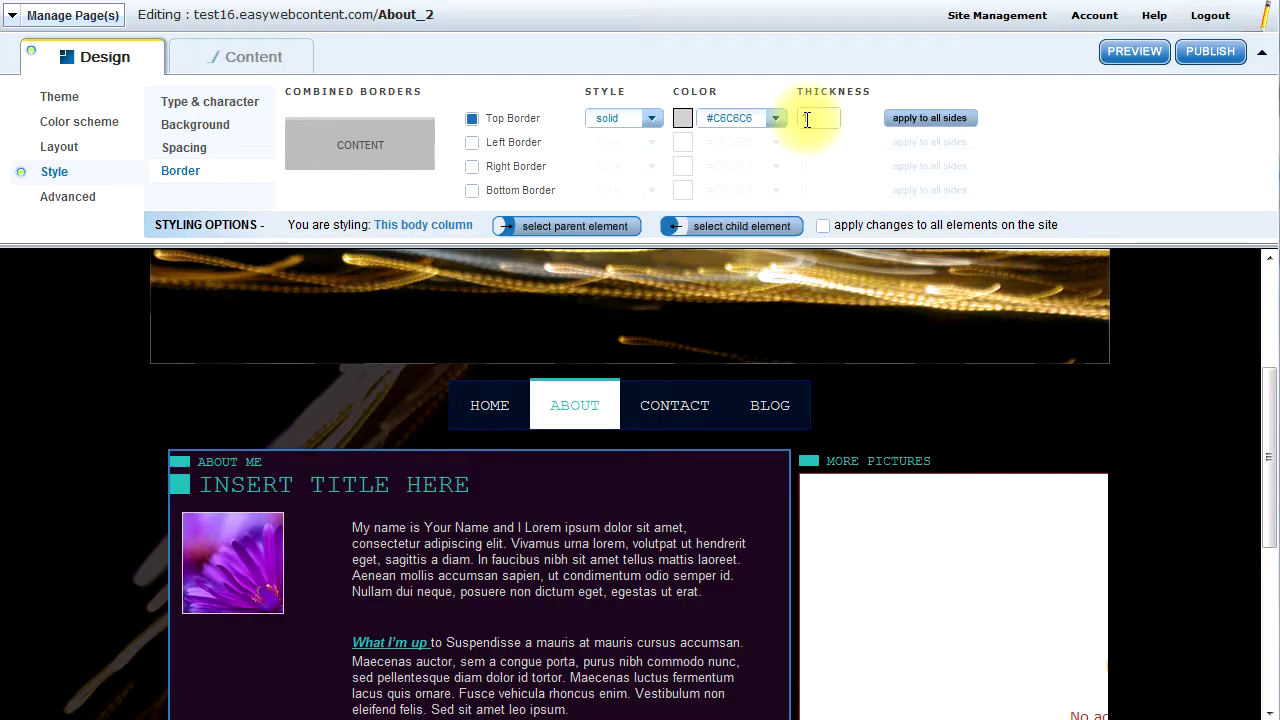
left_click(806, 120)
left_click(805, 136)
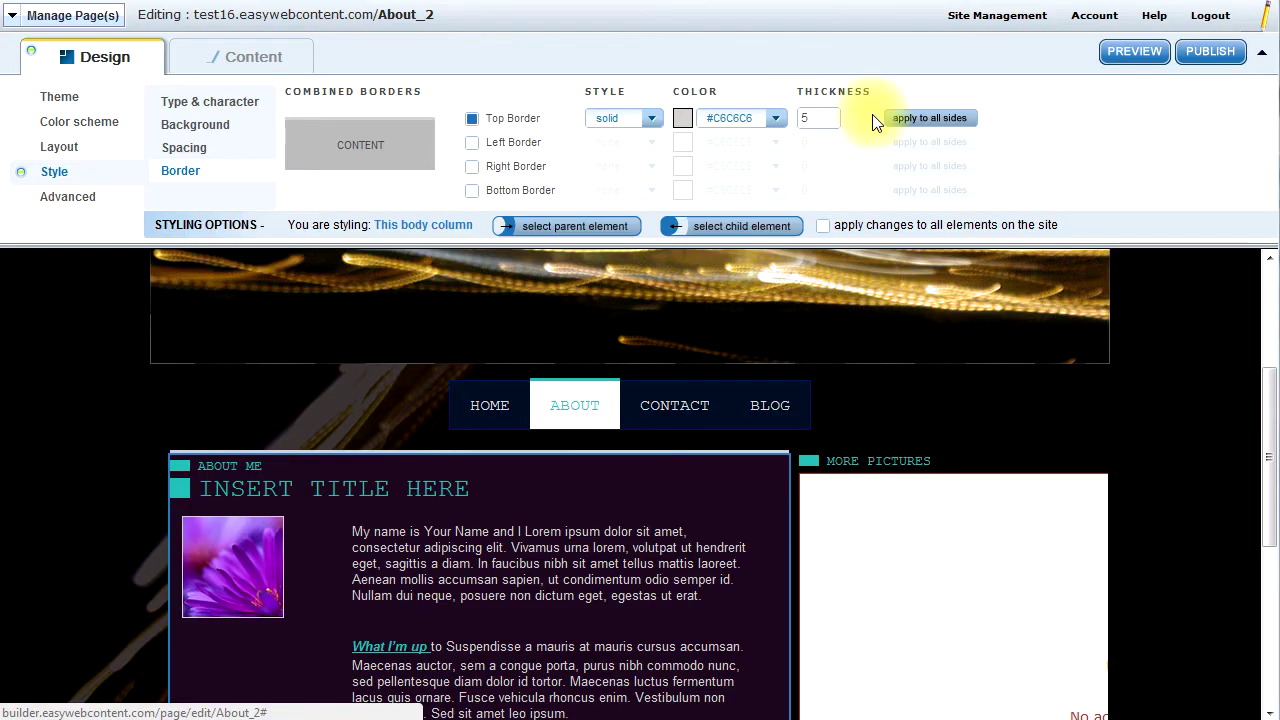
left_click(912, 119)
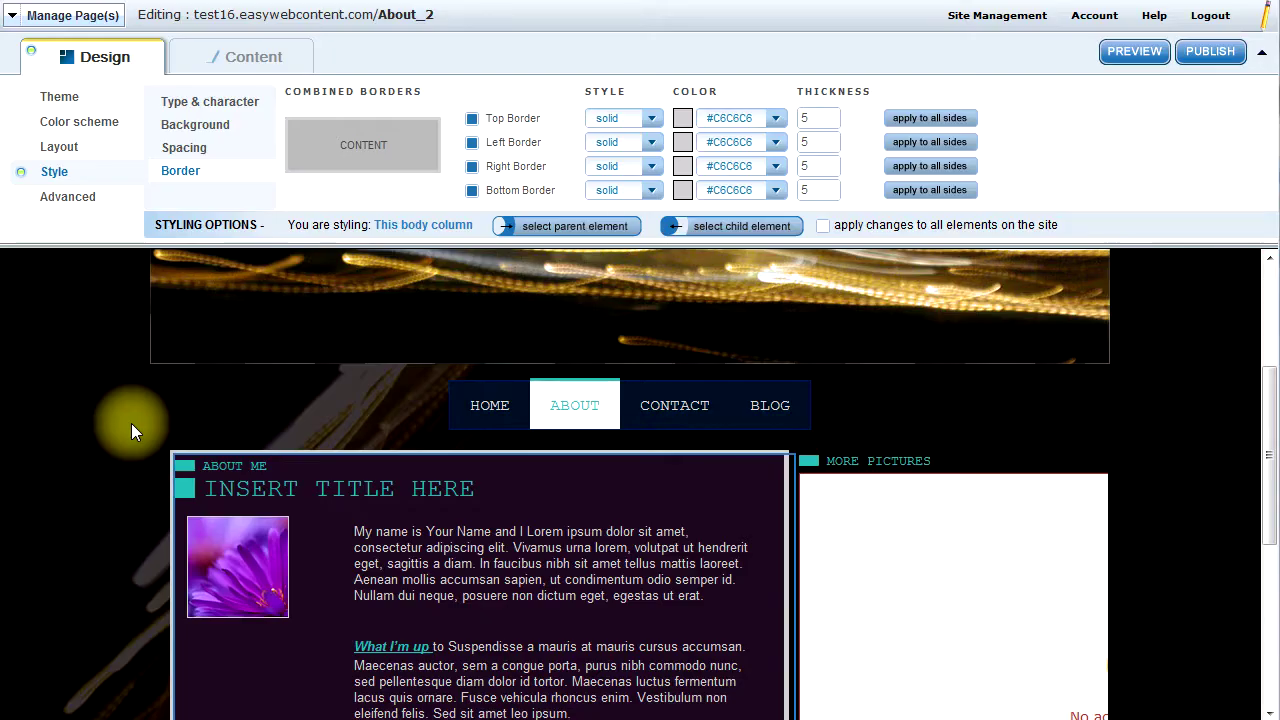
scroll(131, 423, "down", 4)
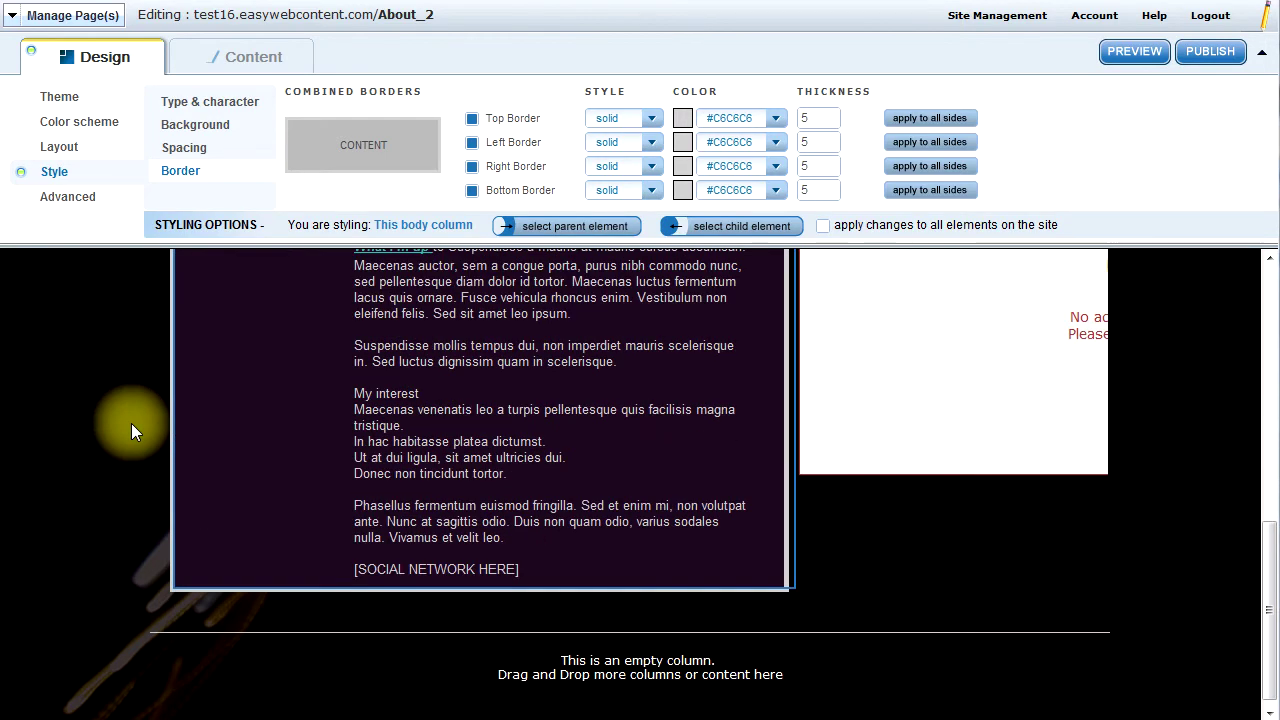
scroll(146, 272, "up", 4)
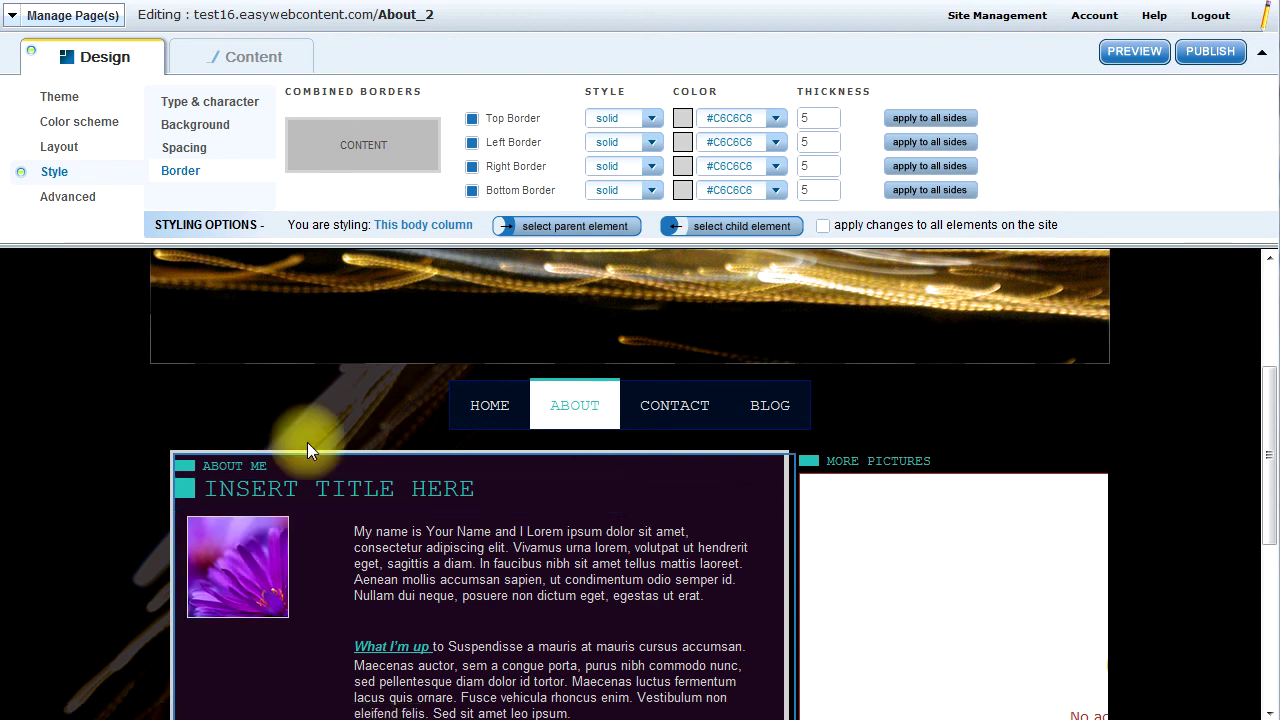
Delete the INSERT TITLE HERE title block and confirm the deletion
left_click(537, 489)
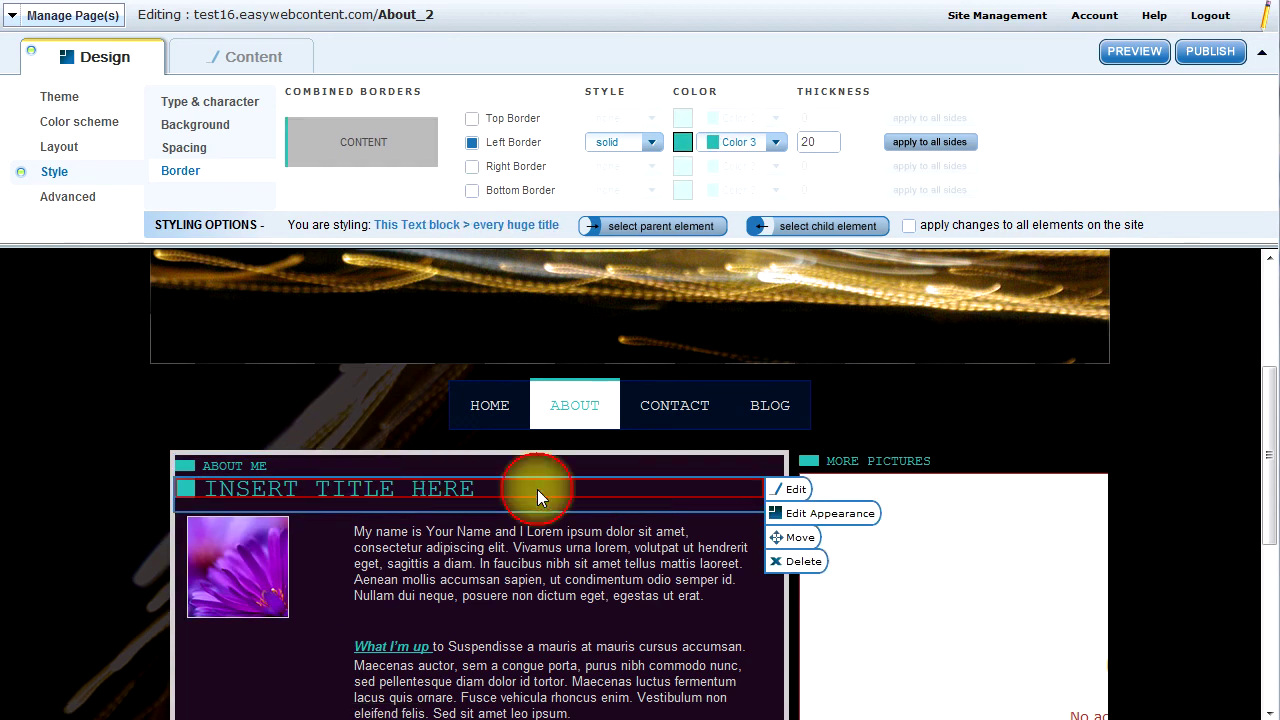
left_click(802, 563)
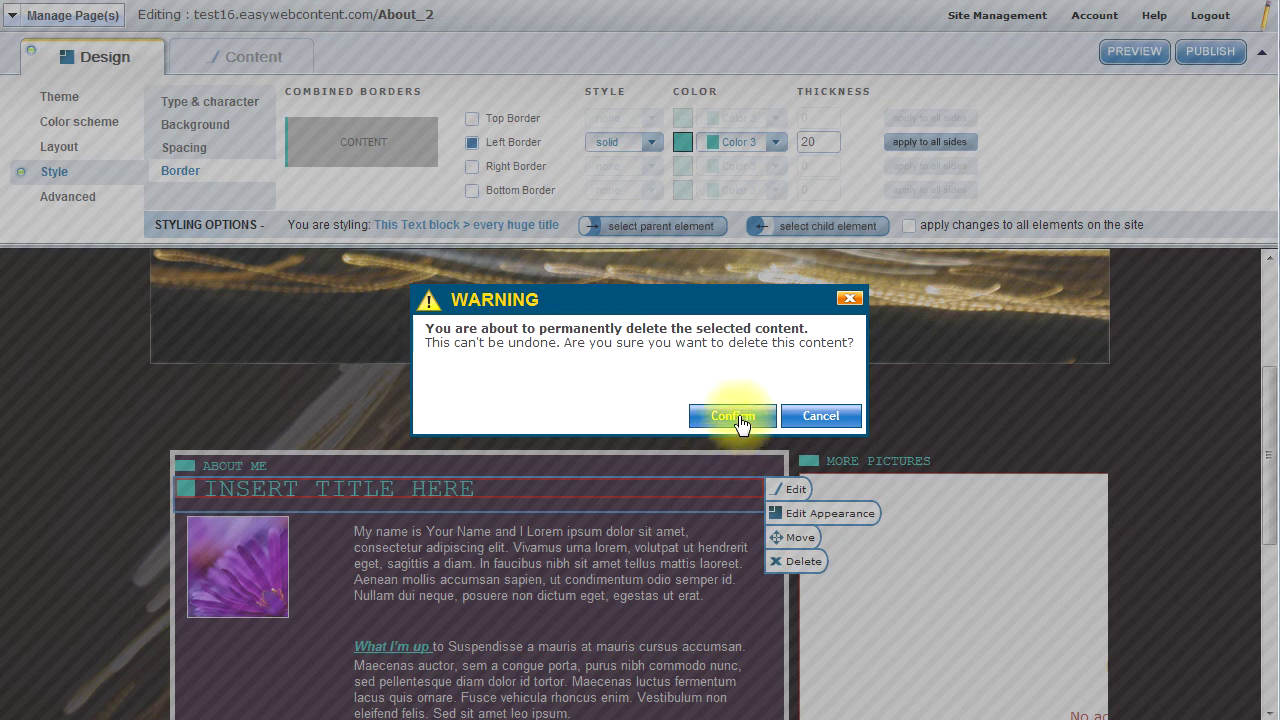
left_click(737, 417)
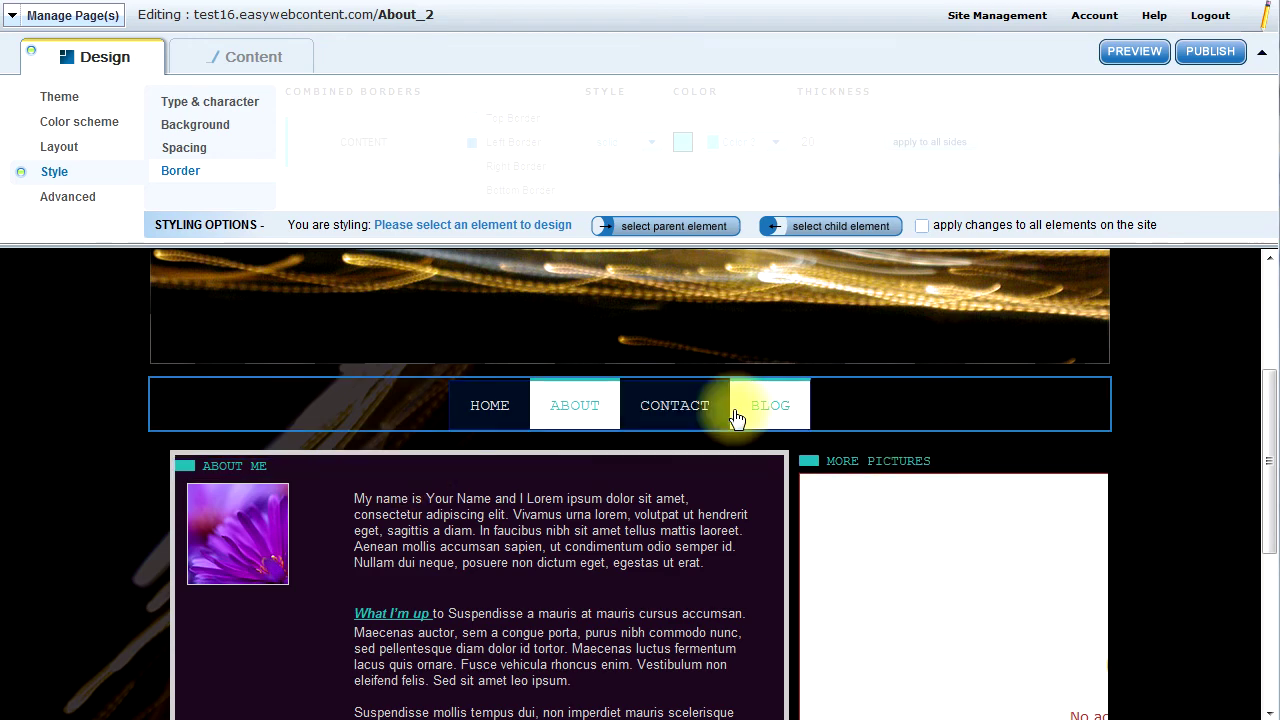
scroll(1077, 422, "up", 3)
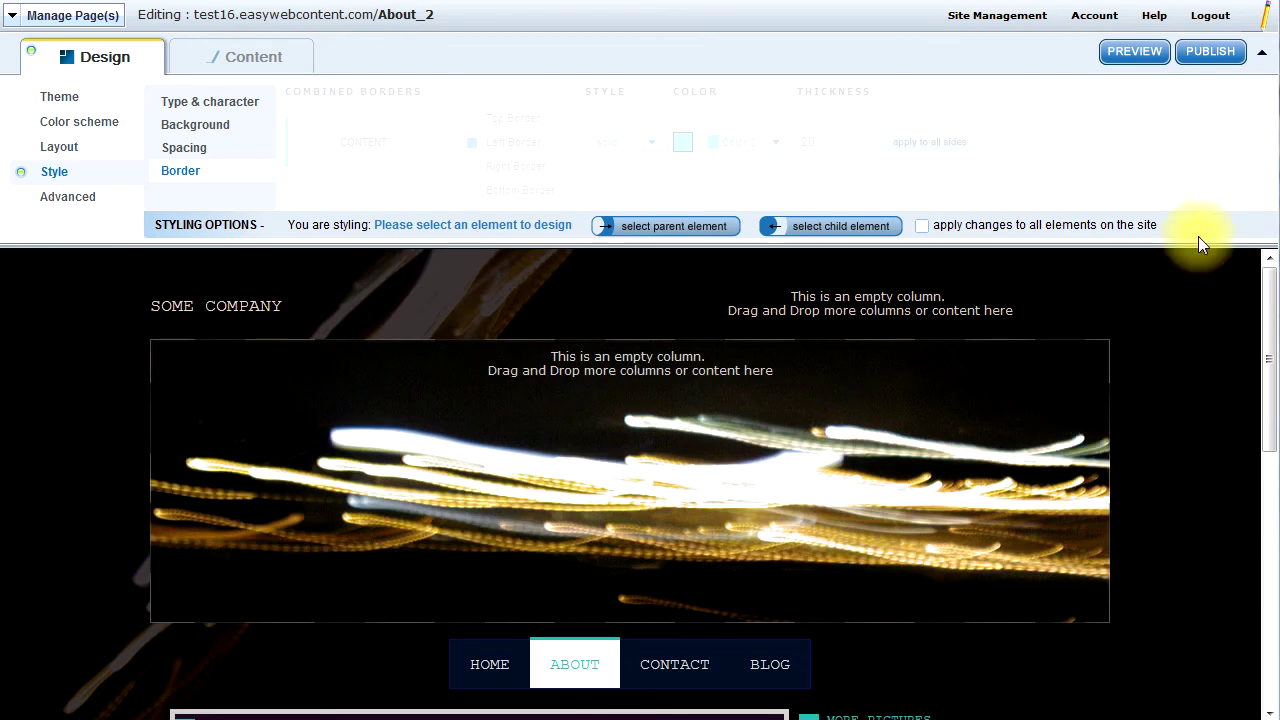
Preview the restyled About page, scroll through it, and return to editing
left_click(1132, 51)
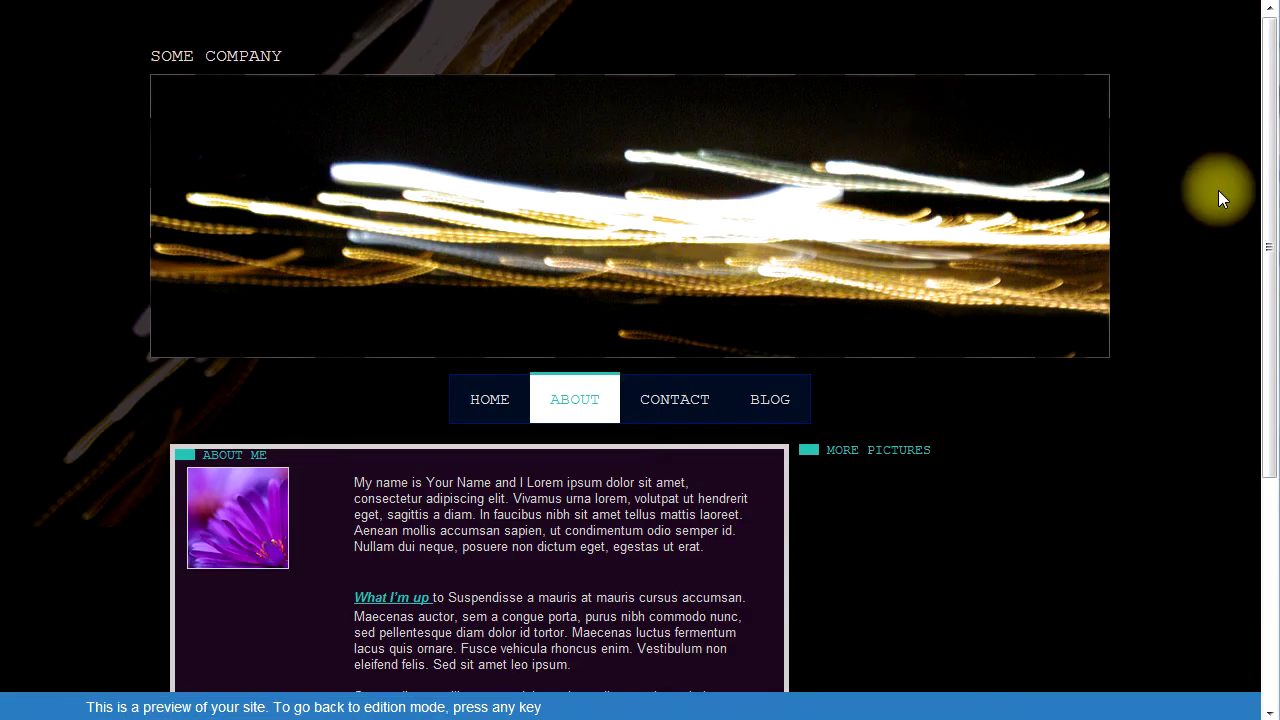
left_click_drag(1274, 172, 1249, 157)
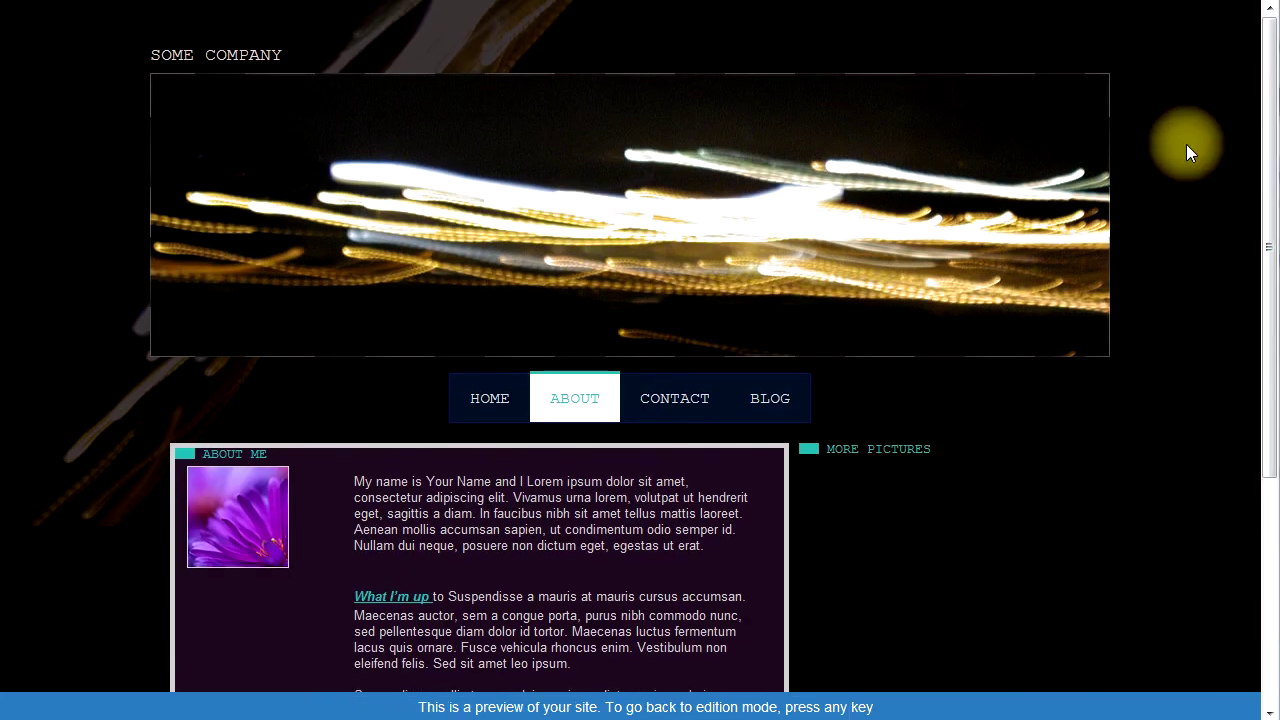
key("Escape")
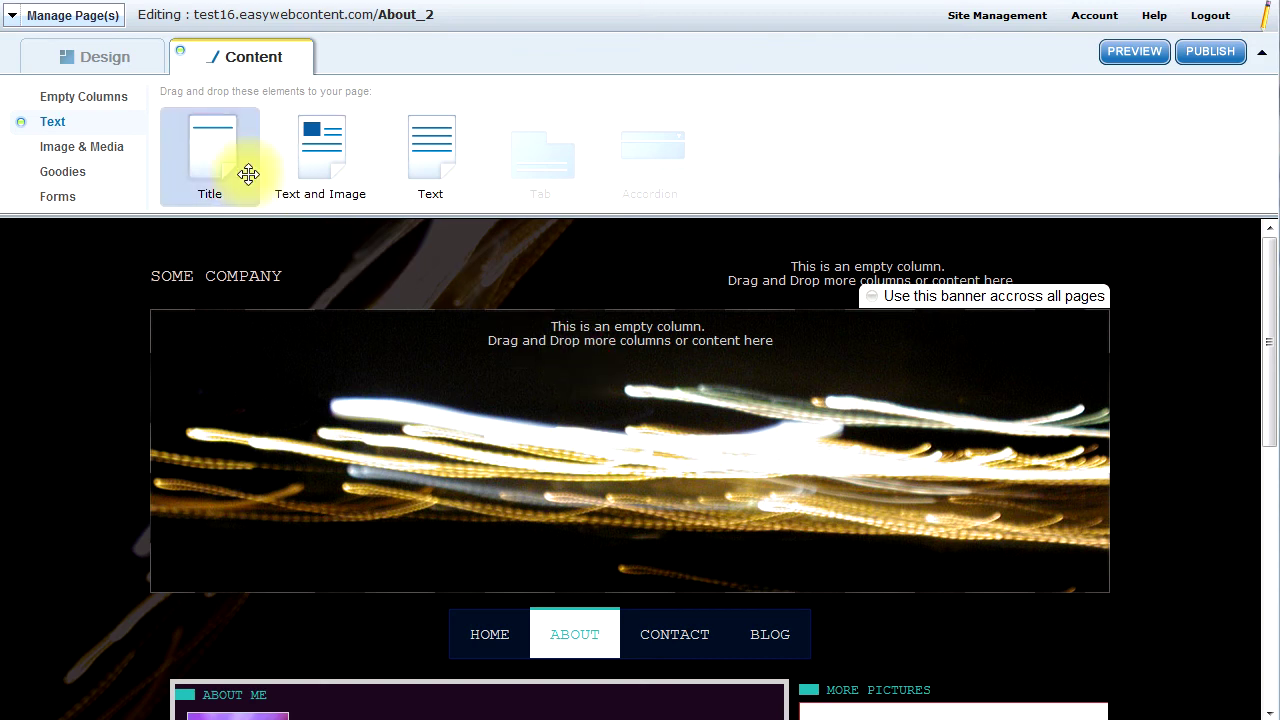
Add a one-column block to the About page's header banner
left_click(95, 150)
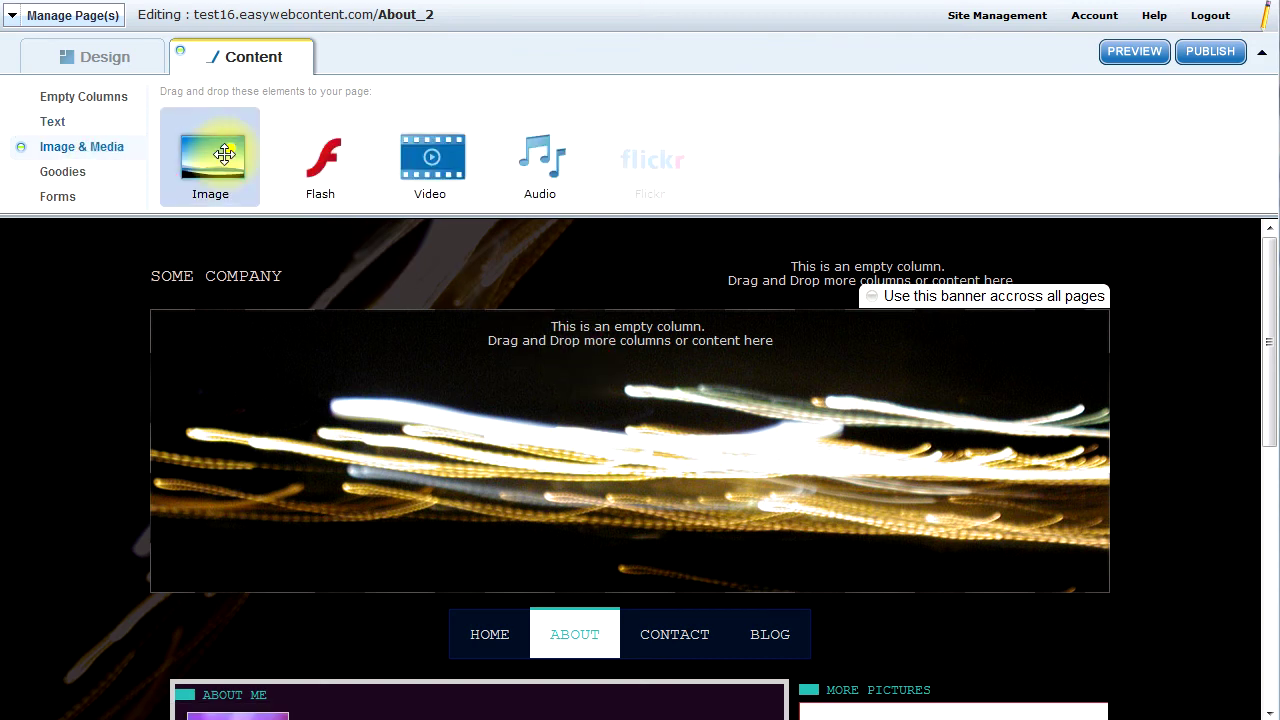
left_click(84, 97)
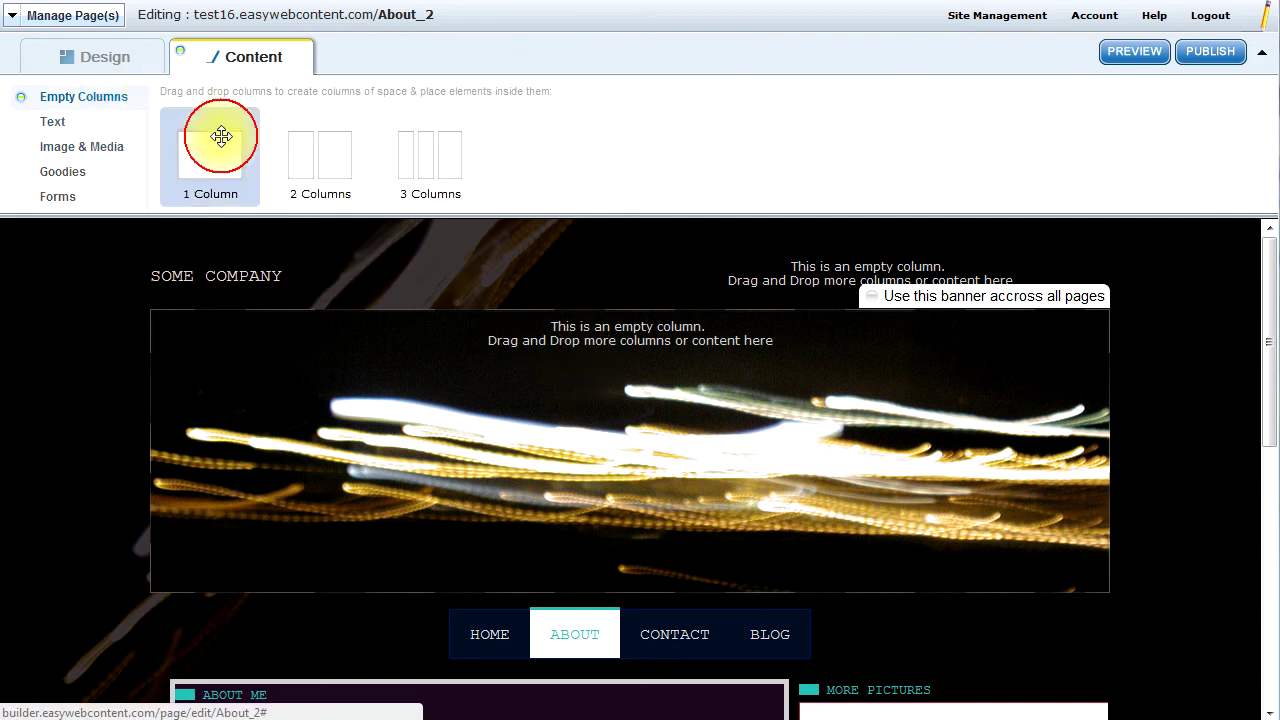
left_click_drag(210, 163, 411, 359)
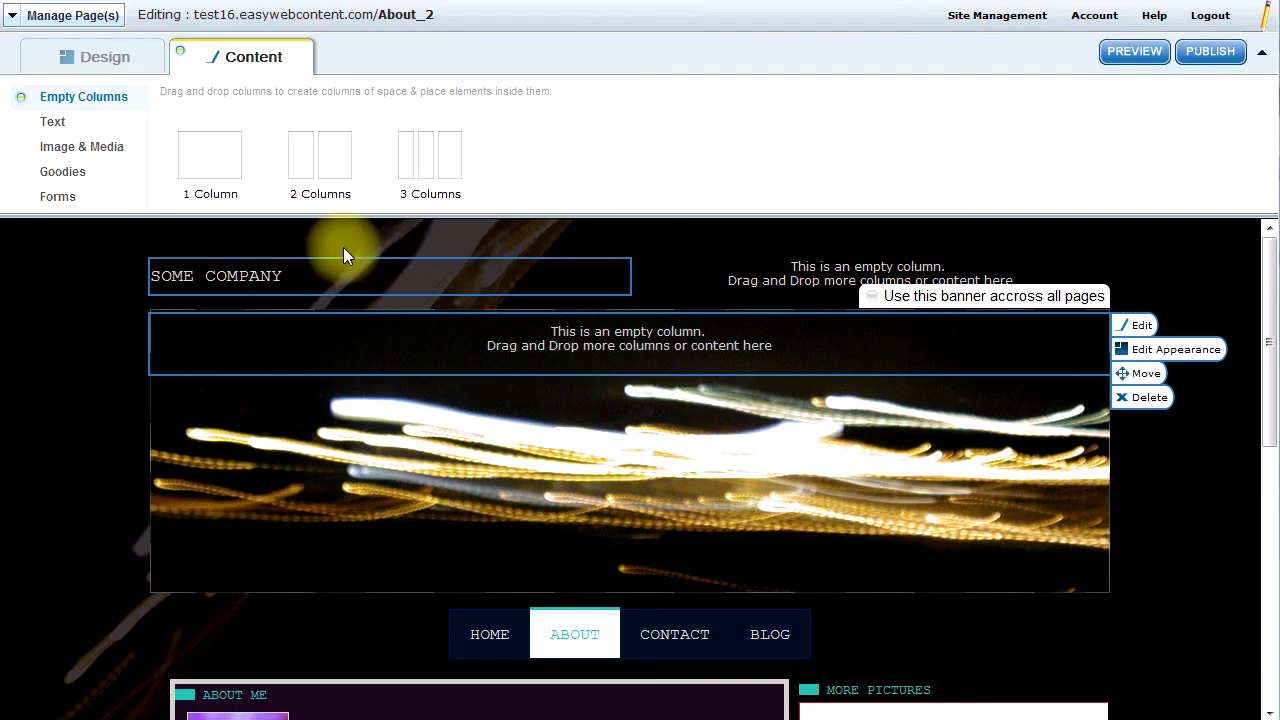
Insert the purple flower image at 100 × 100 px into the new banner column
left_click(106, 157)
left_click_drag(208, 165, 283, 350)
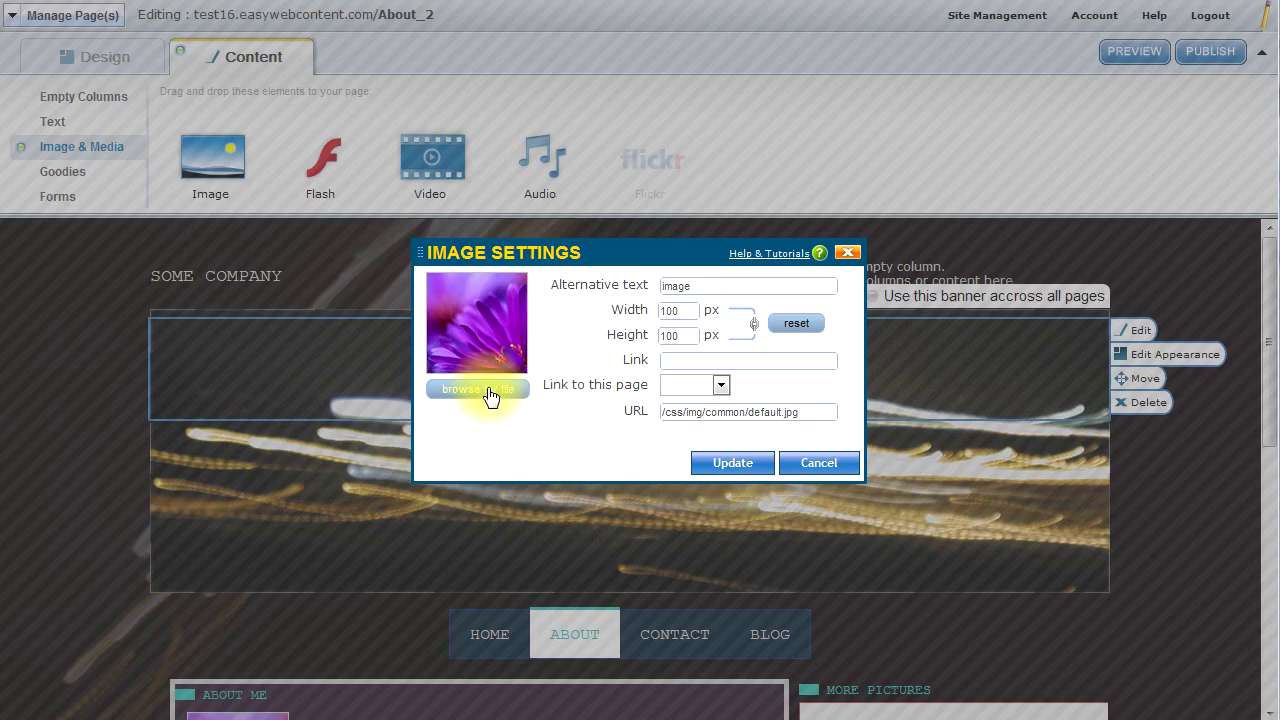
left_click(490, 390)
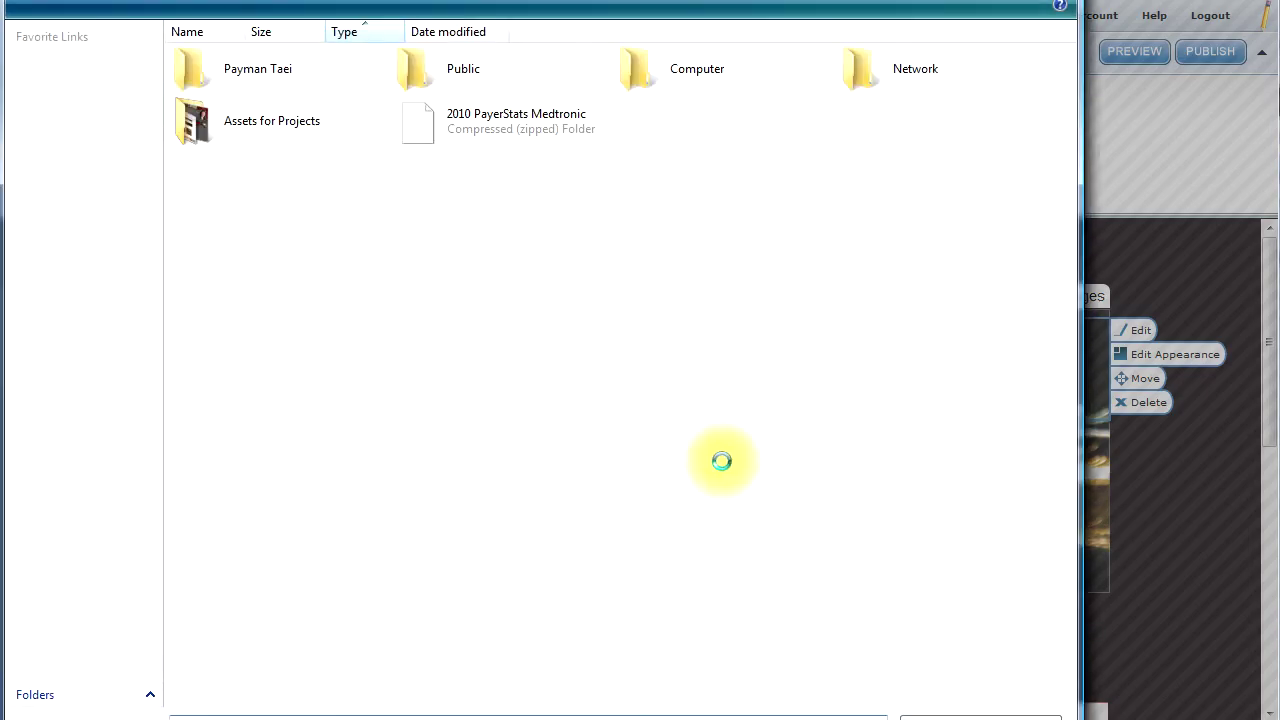
left_click(982, 714)
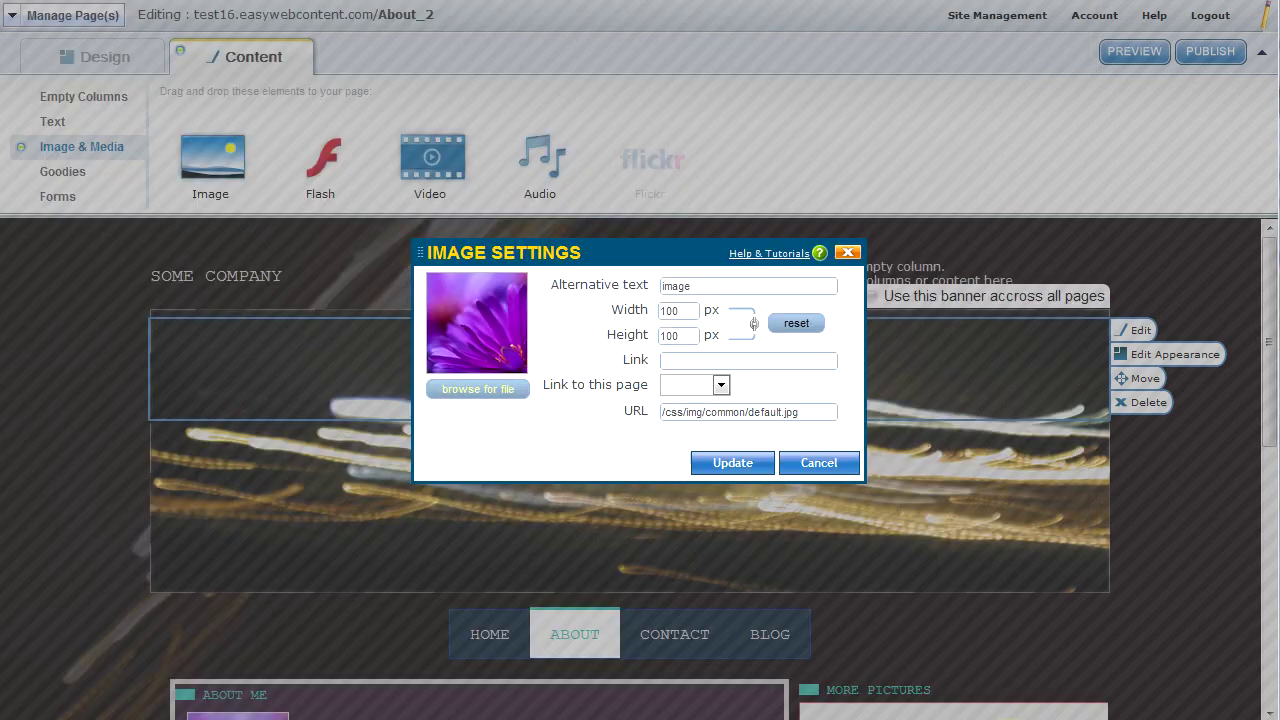
left_click(828, 468)
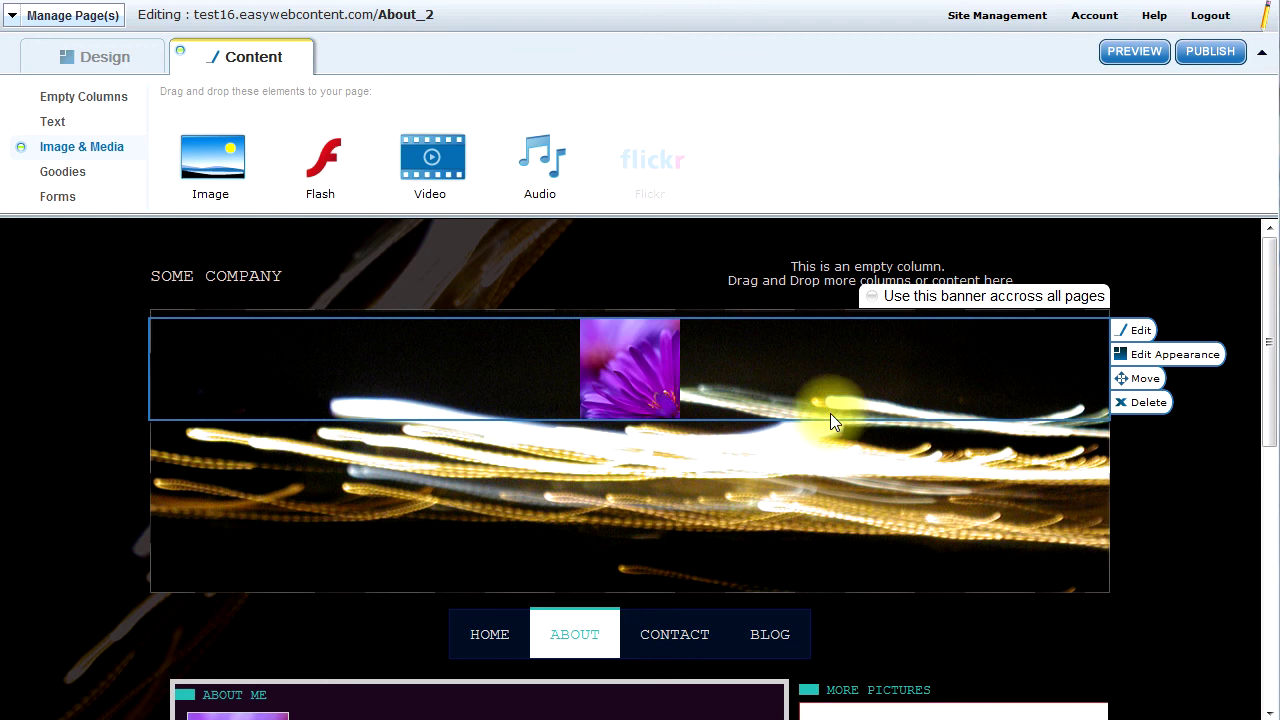
scroll(832, 422, "down", 2)
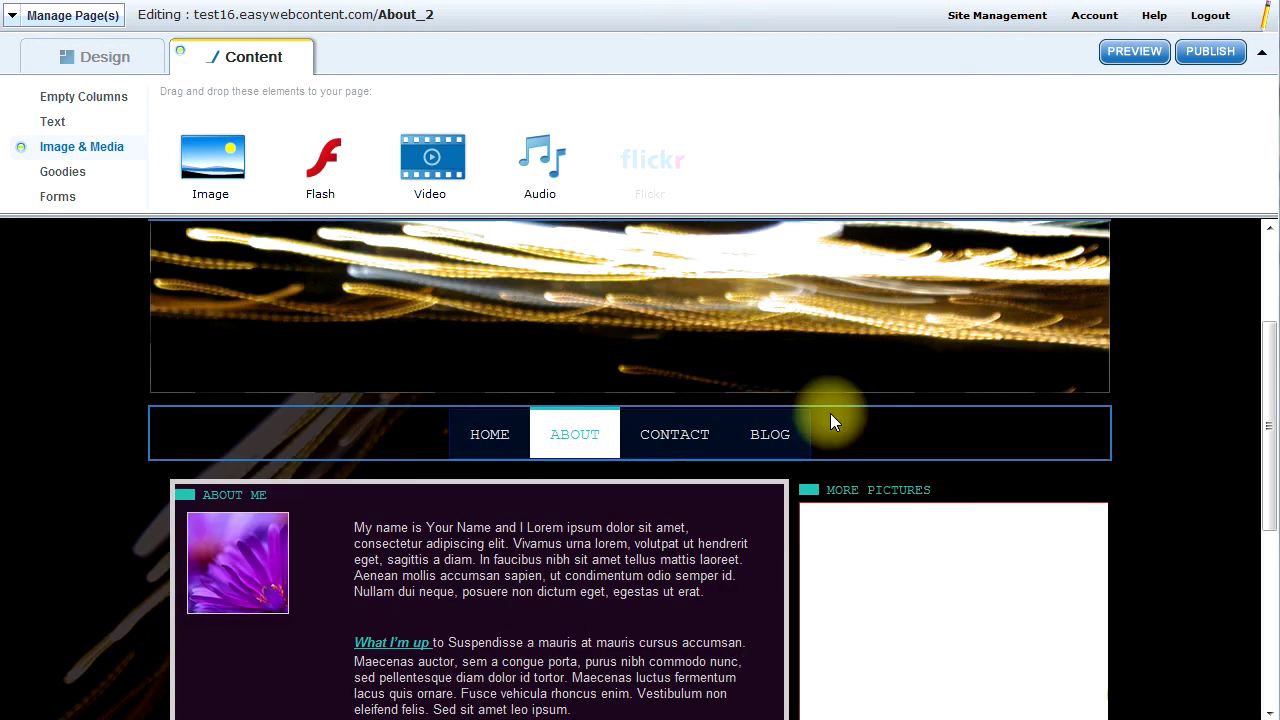
scroll(830, 415, "up", 2)
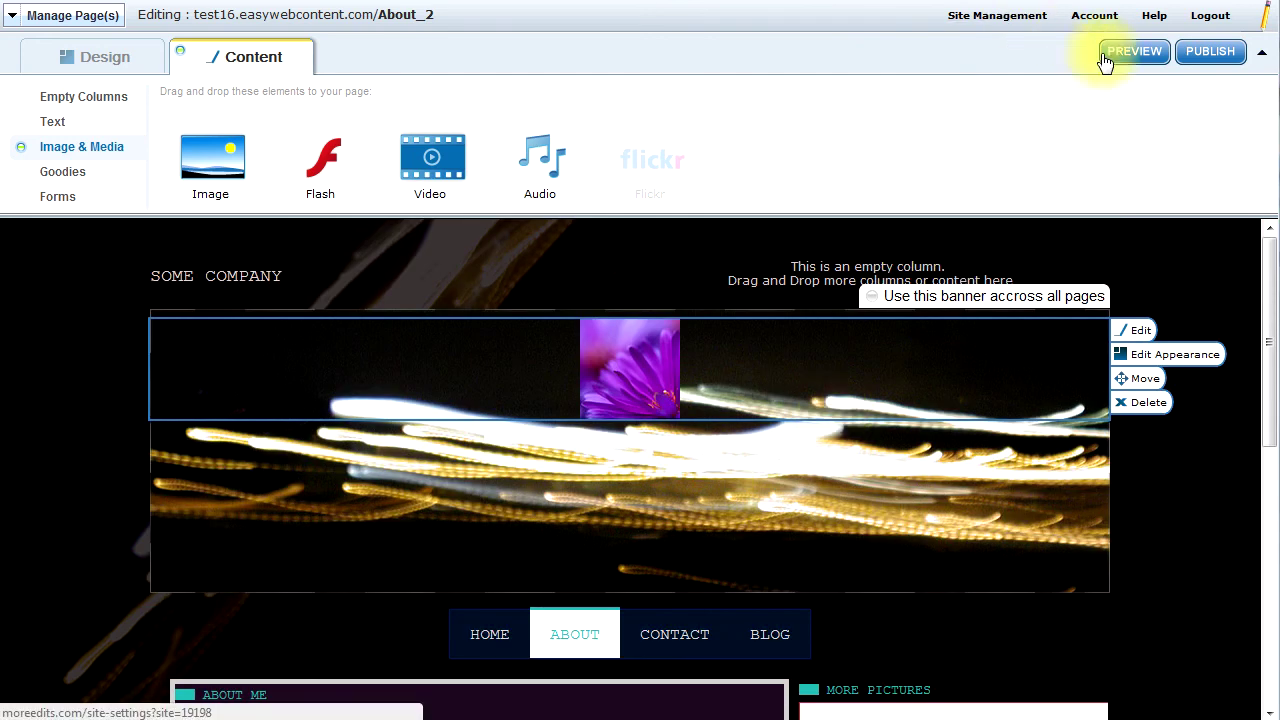